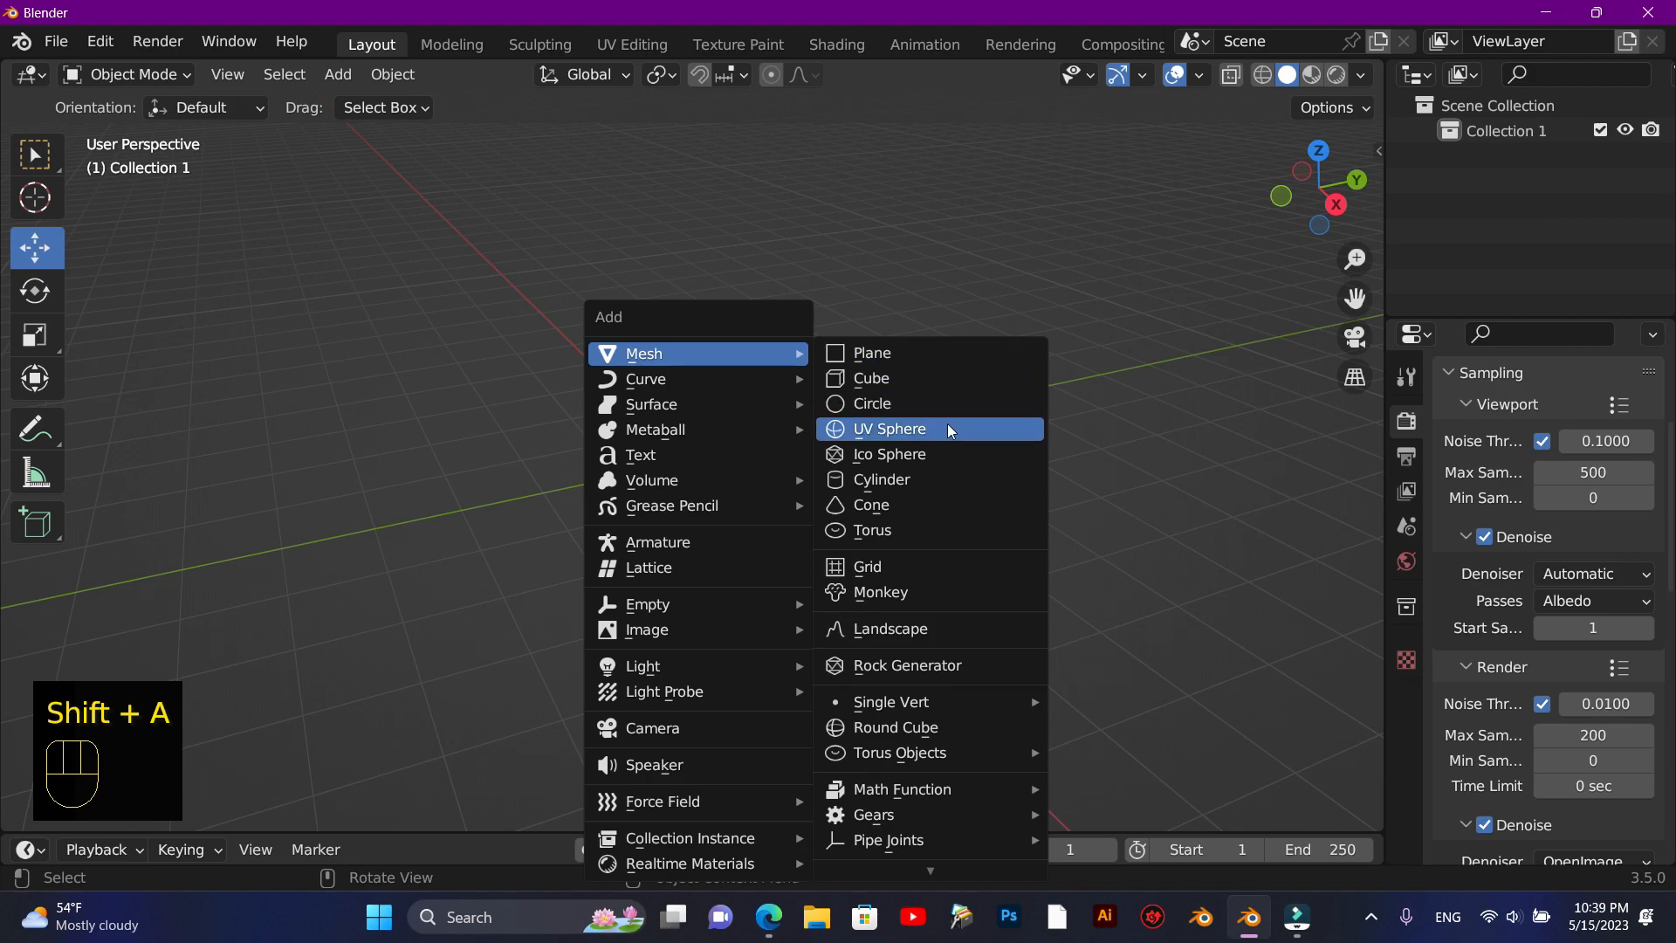
Step: Add an ico sphere to the scene and reduce its subdivisions to 1
{"action": "left_click", "coordinate": [950, 458]}
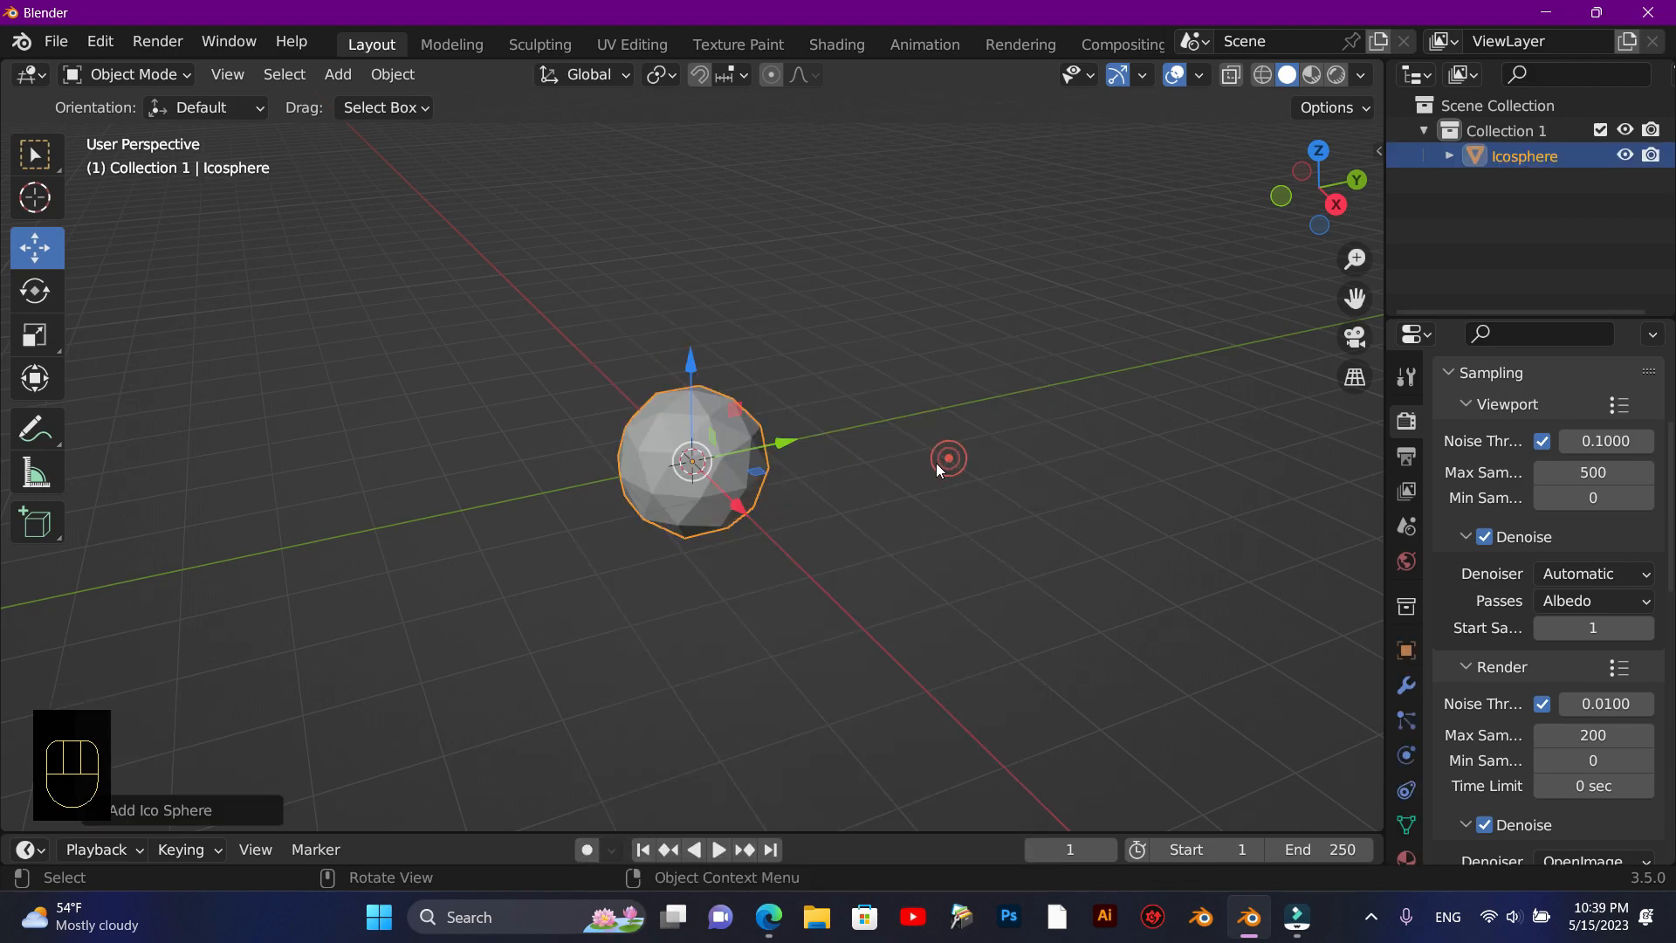
{"action": "scroll", "coordinate": [684, 540], "scroll_direction": "up", "scroll_amount": 3}
{"action": "scroll", "coordinate": [687, 546], "scroll_direction": "up", "scroll_amount": 3}
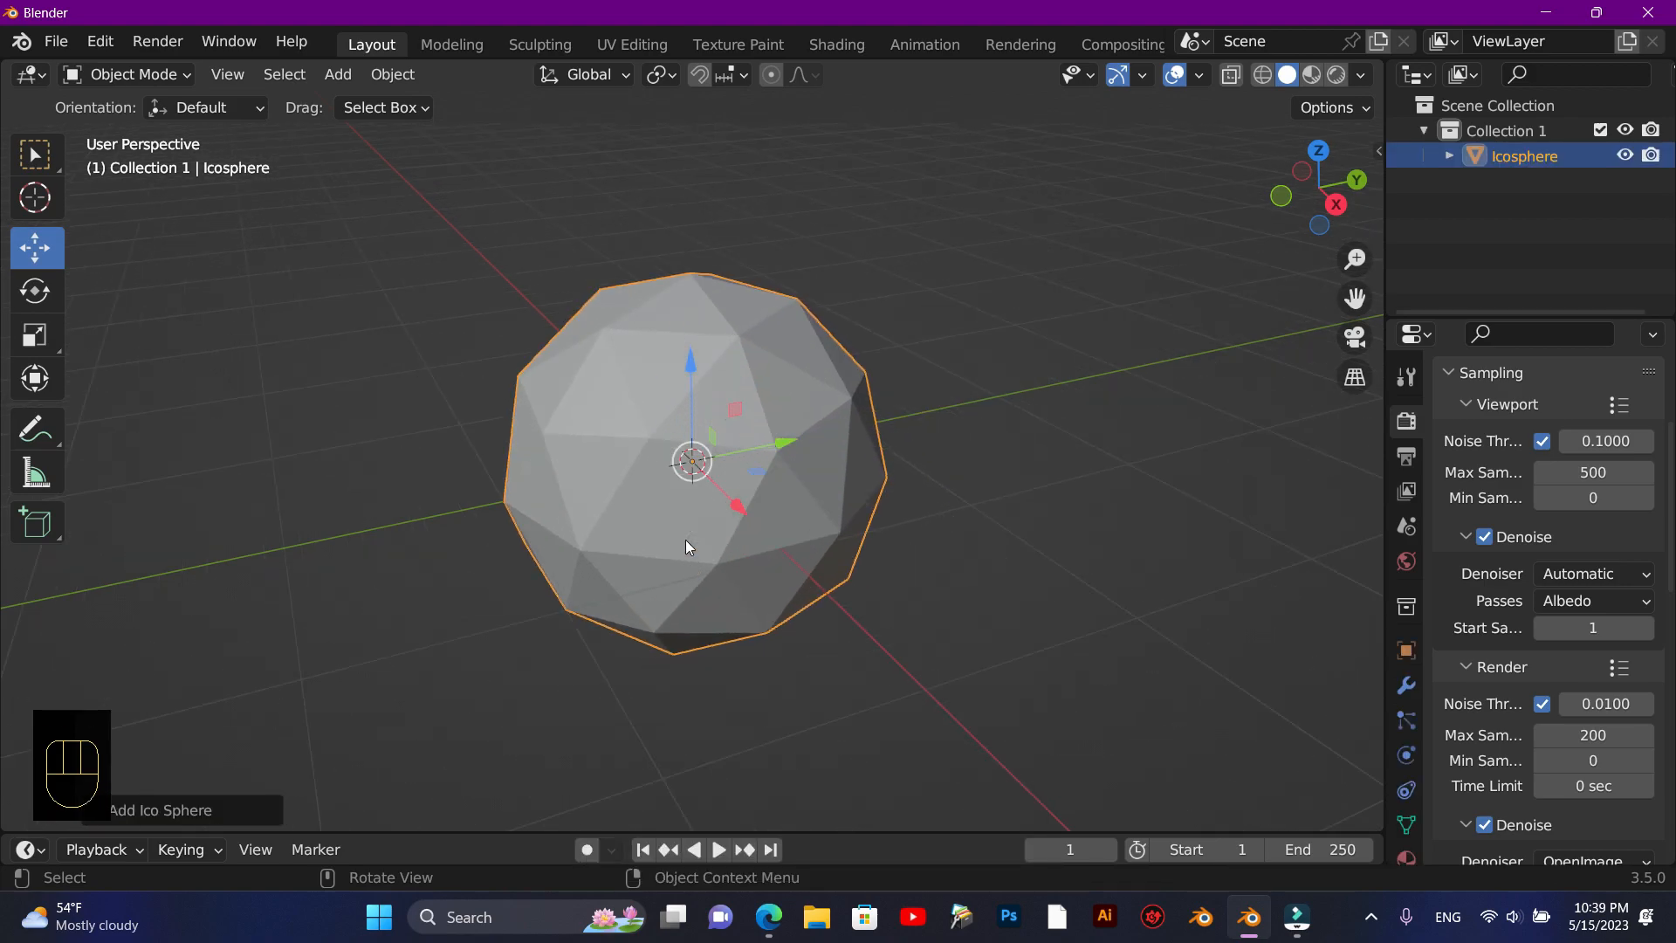
{"action": "left_click", "coordinate": [223, 811]}
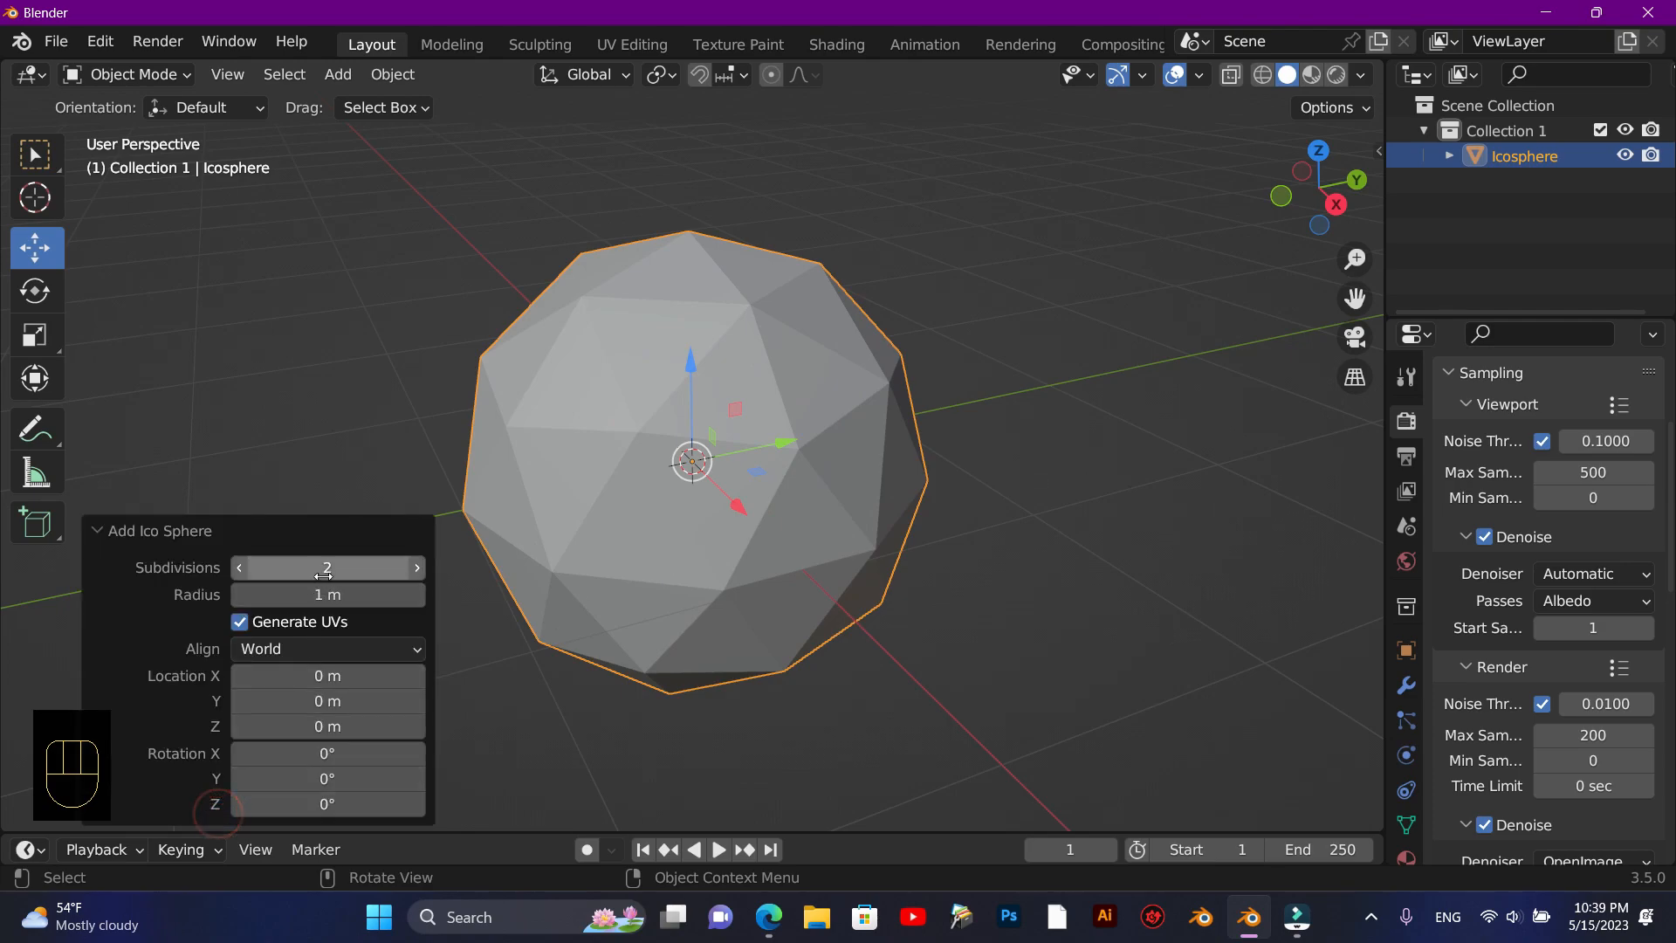
{"action": "left_click", "coordinate": [239, 566]}
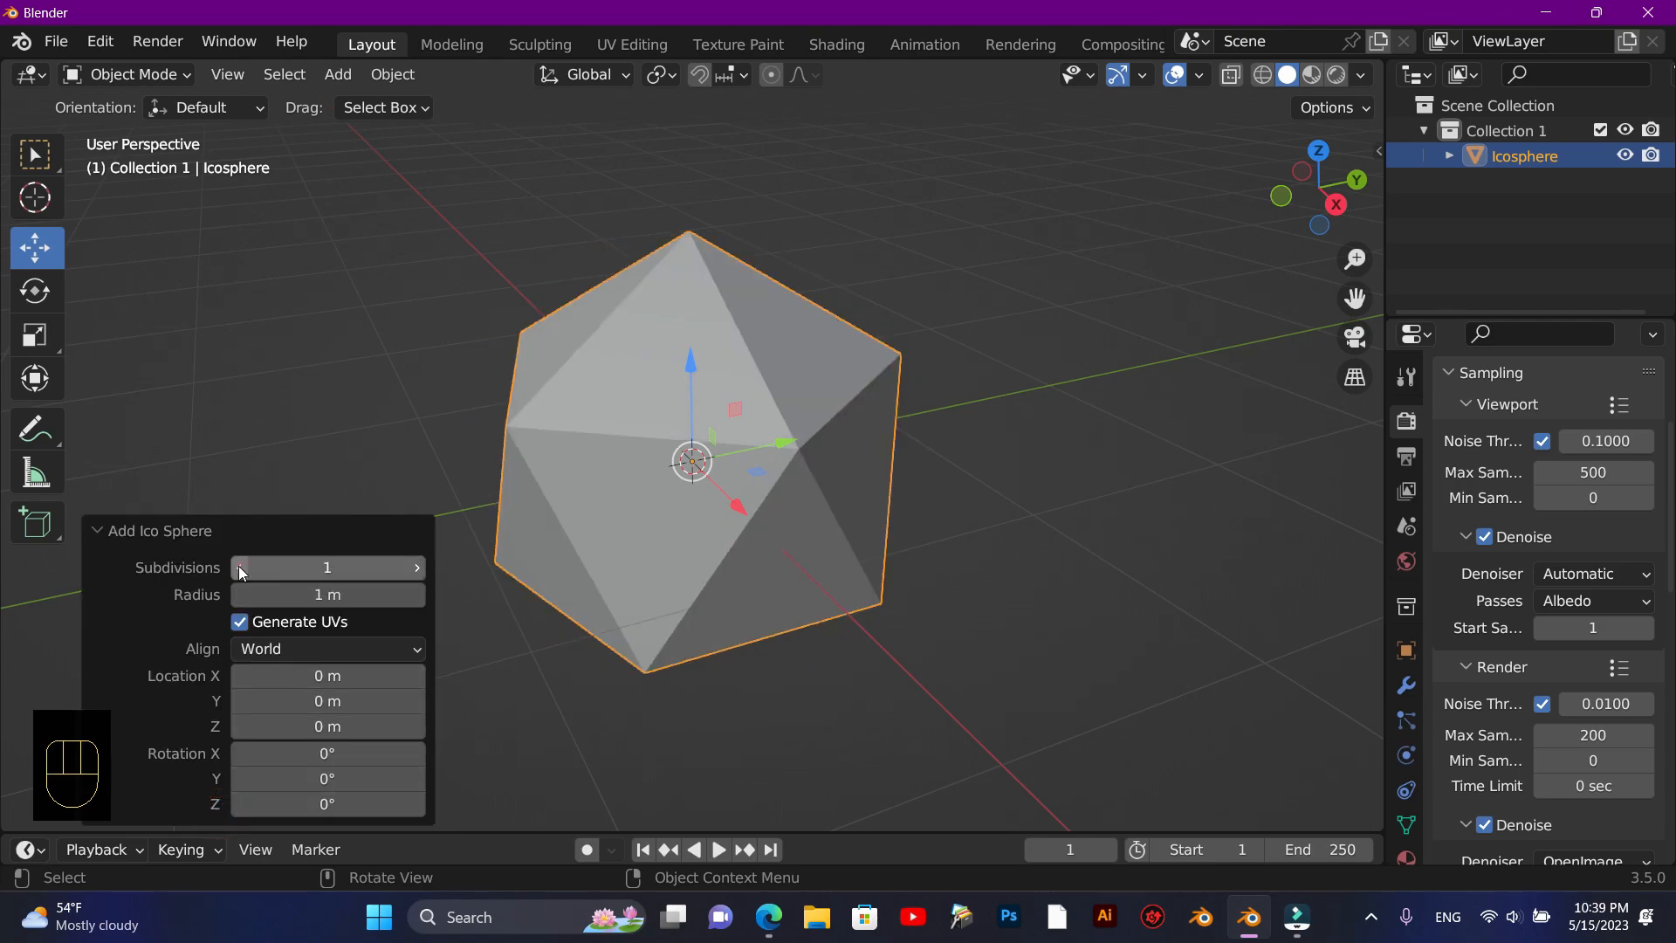
{"action": "left_click", "coordinate": [1160, 323]}
{"action": "left_click_drag", "start_coordinate": [1320, 186], "coordinate": [1030, 197]}
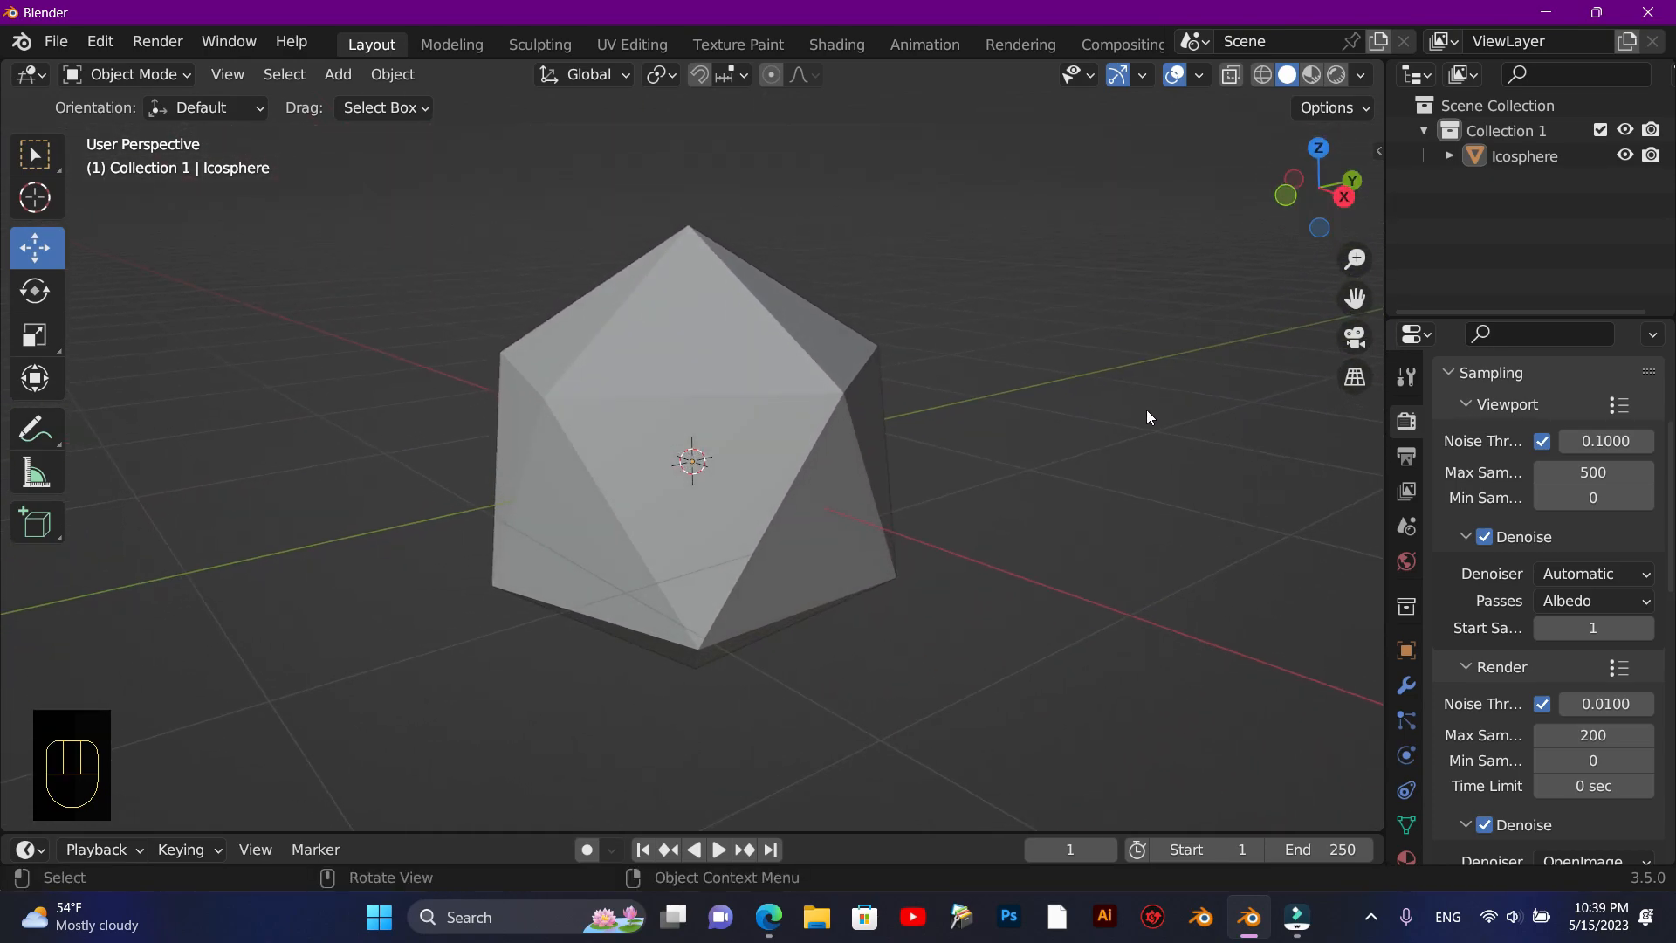
Step: Add a Bevel modifier to the icosphere and have it bevel the vertices instead of the edges
{"action": "key", "text": "F10"}
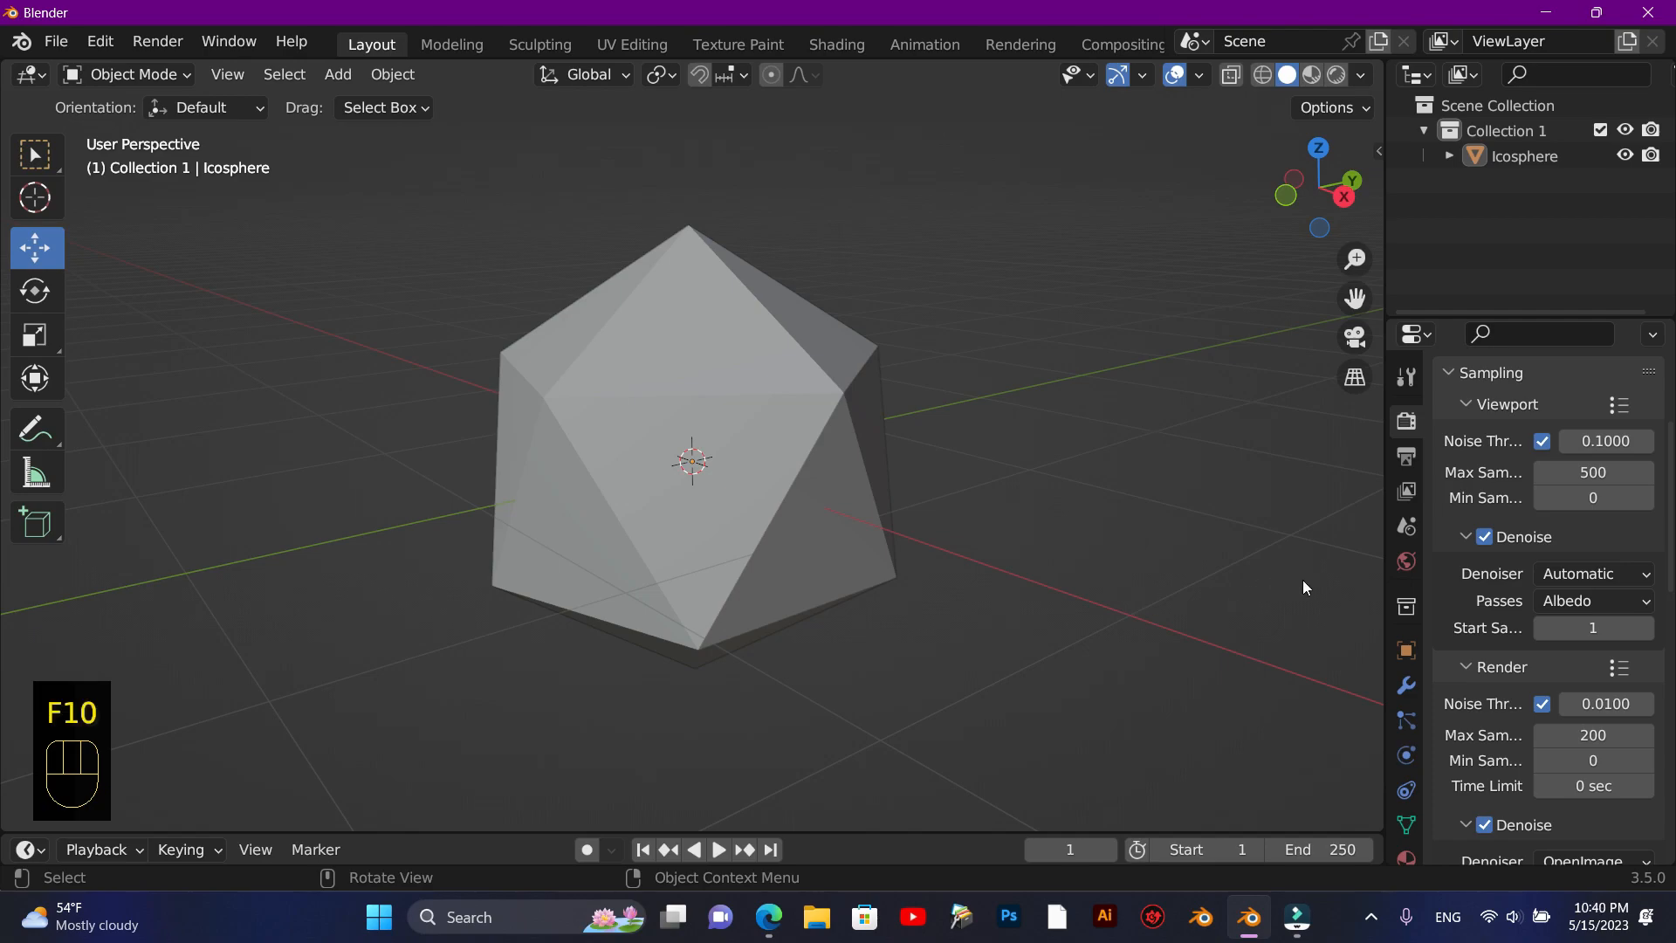
{"action": "left_click", "coordinate": [1407, 685]}
{"action": "left_click", "coordinate": [1519, 417]}
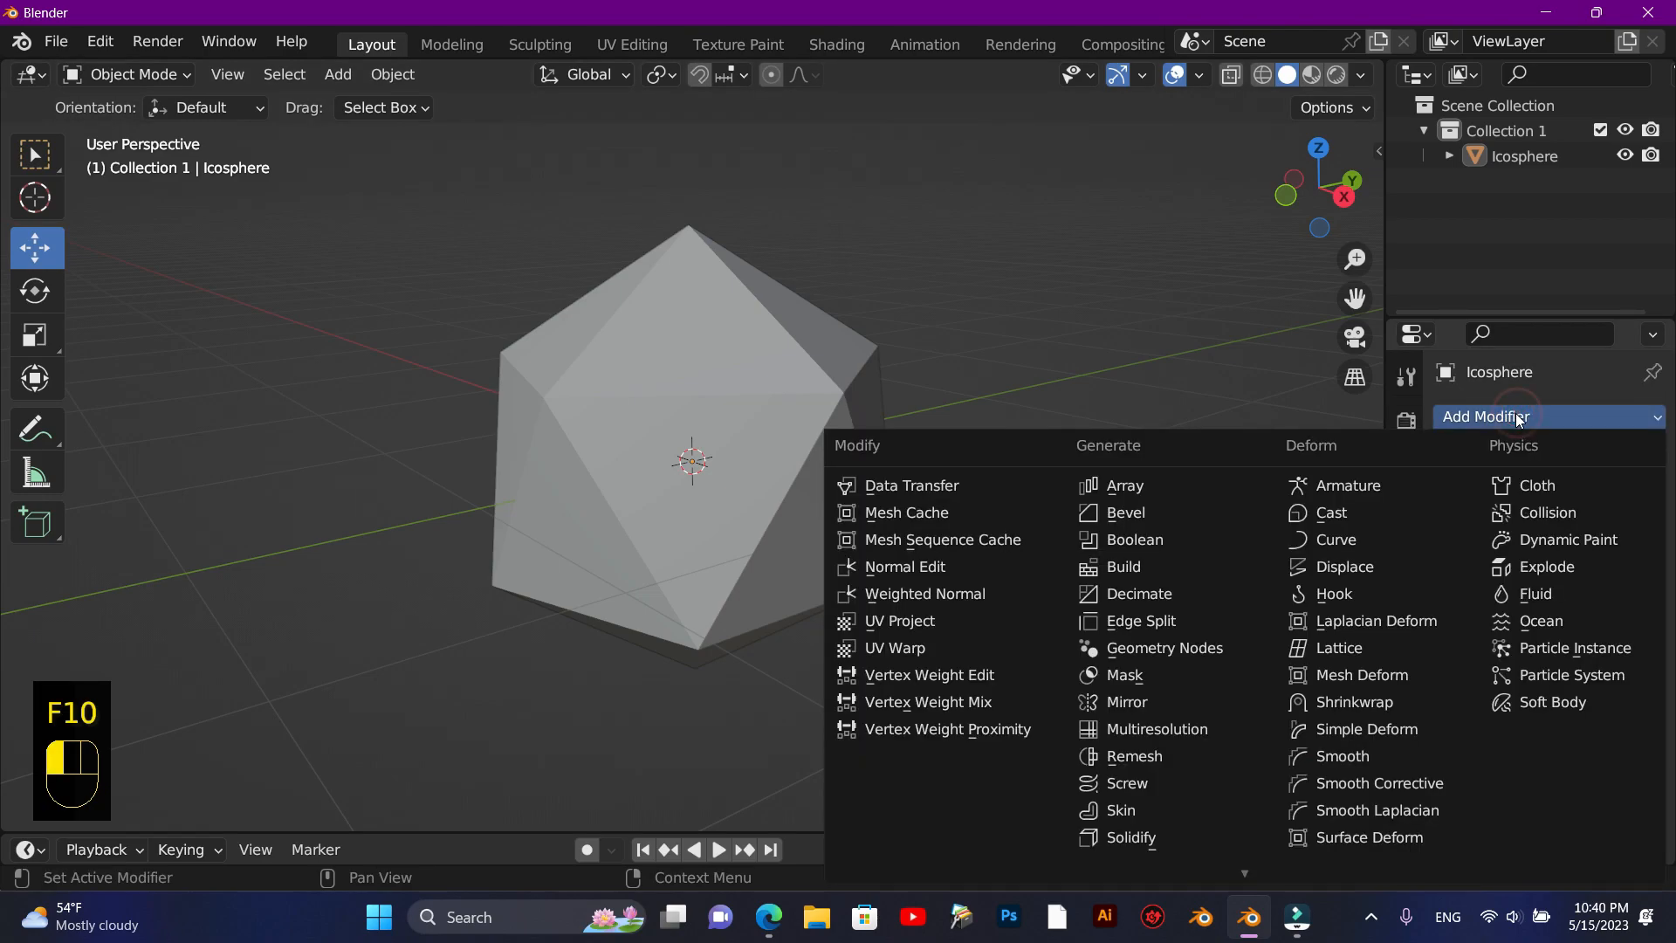
{"action": "left_click", "coordinate": [1165, 512]}
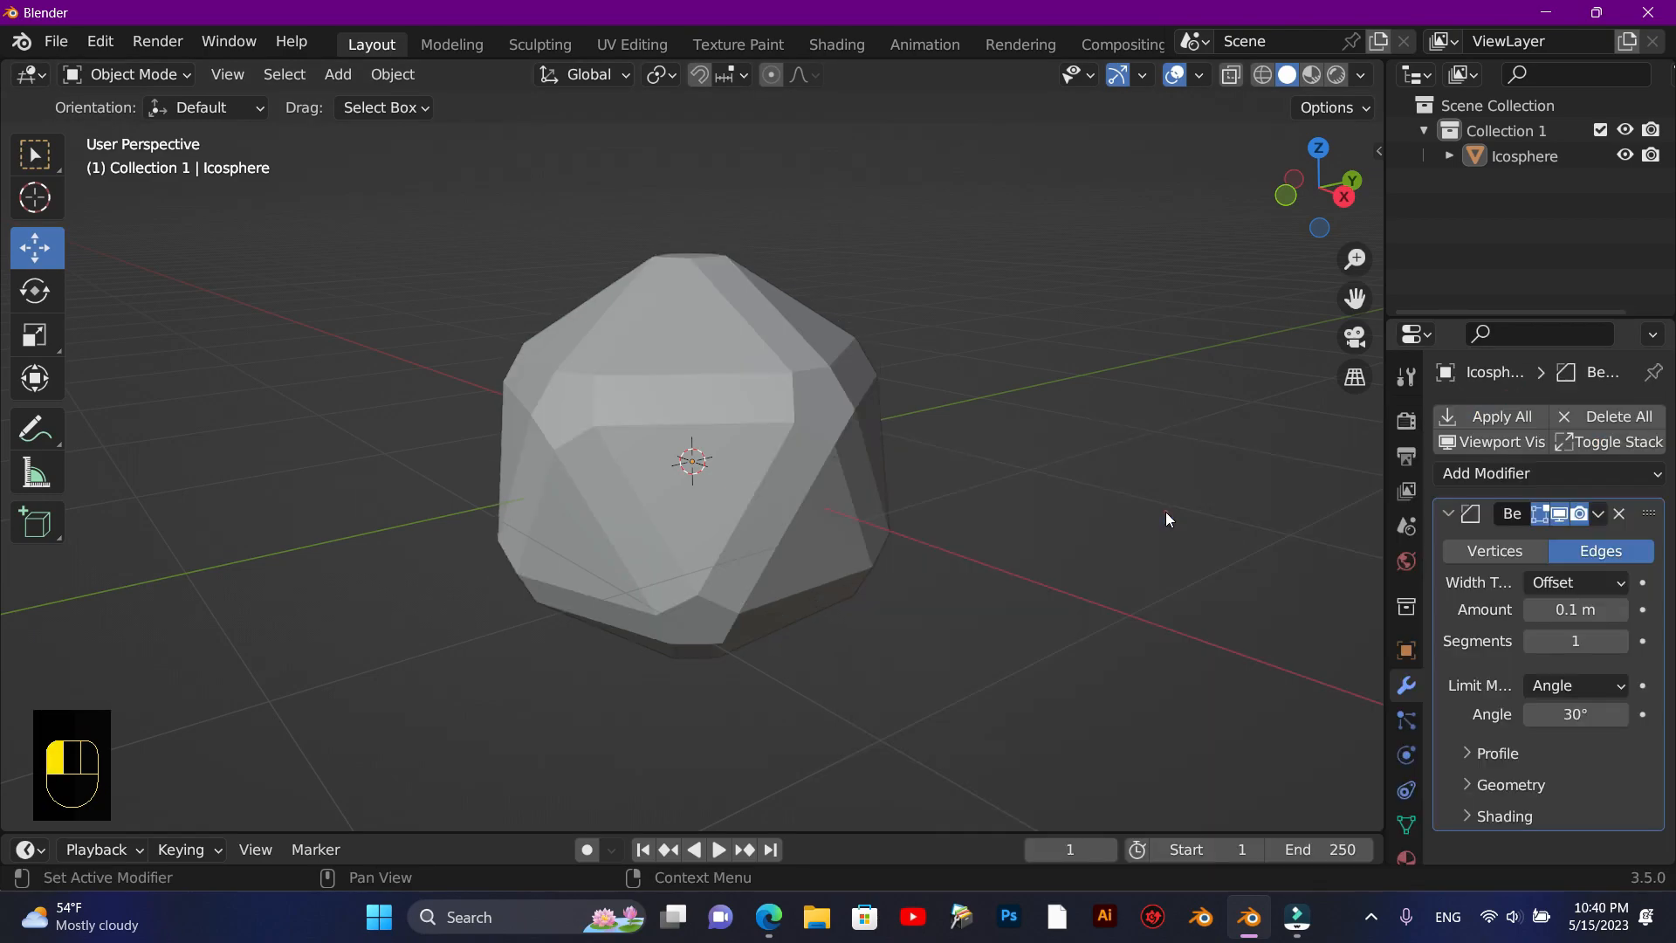
{"action": "left_click", "coordinate": [1474, 552]}
Step: Switch the bevel's width type to Percent and set the width to 33.33%
{"action": "left_click", "coordinate": [1611, 581]}
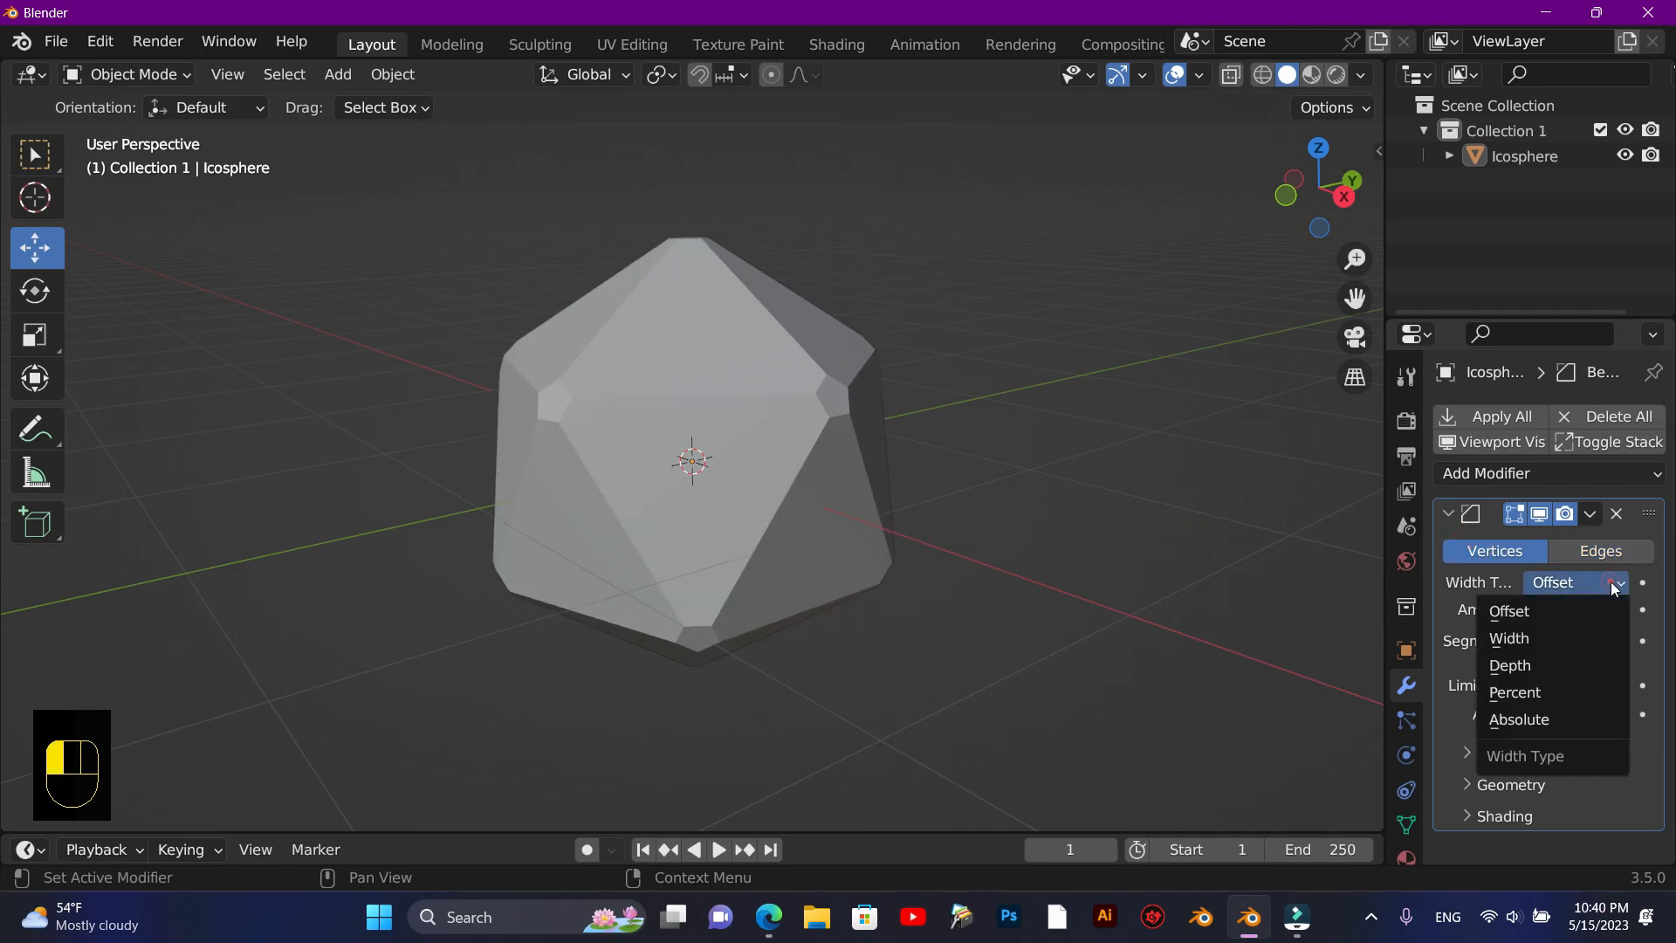
{"action": "left_click", "coordinate": [1563, 704]}
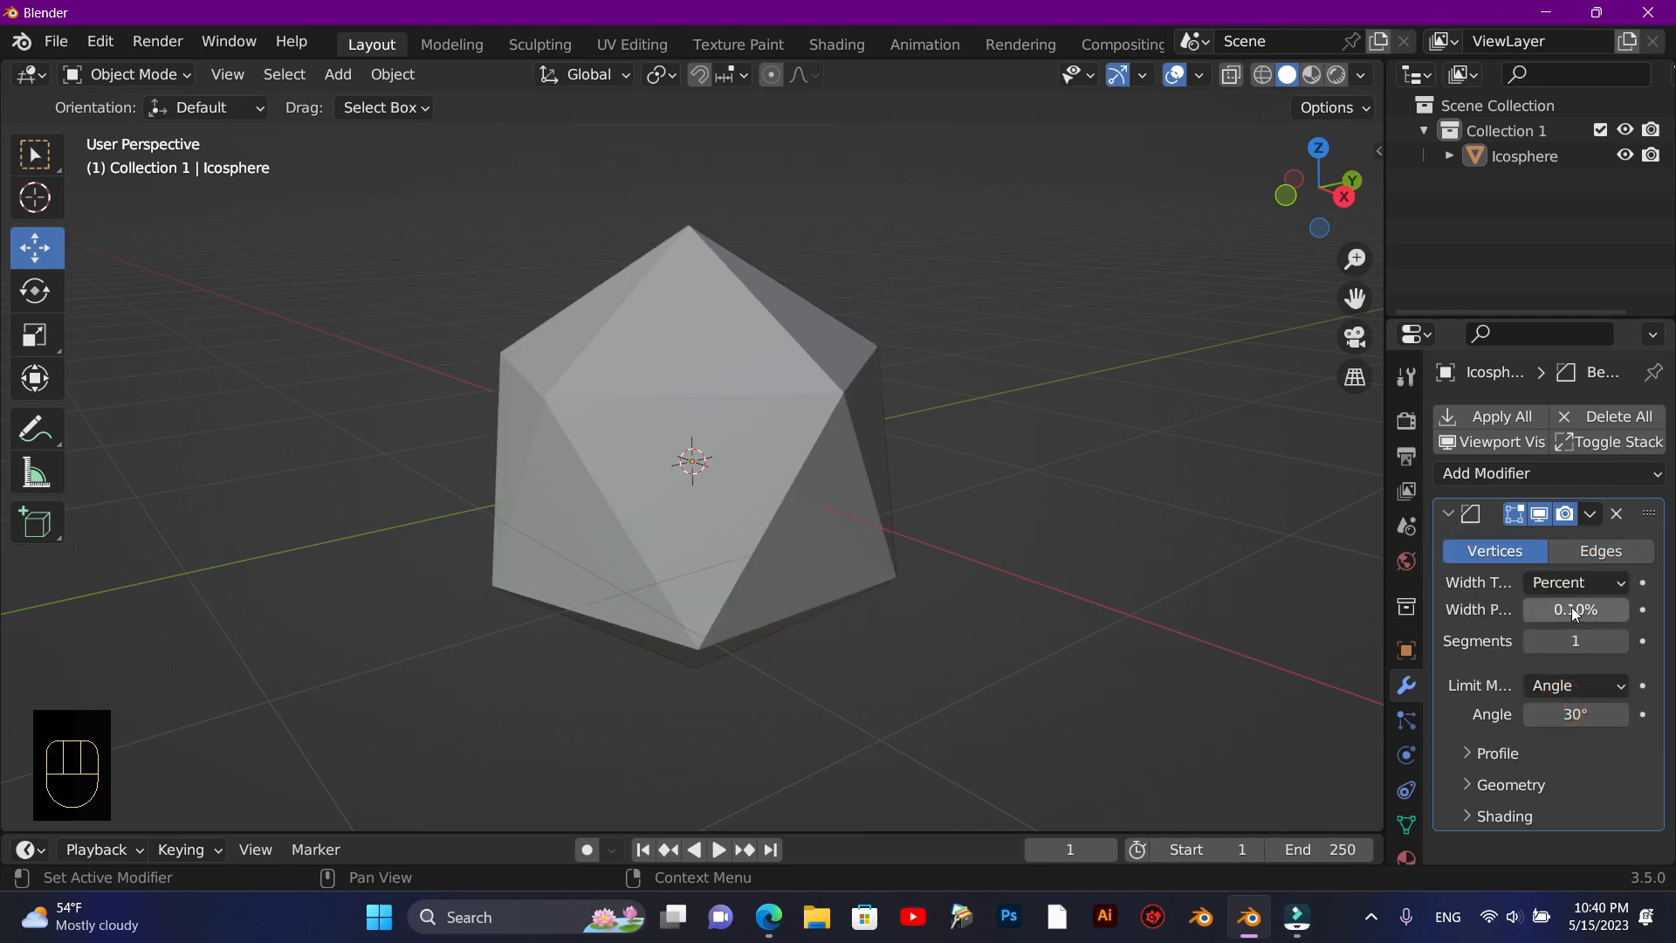
{"action": "left_click", "coordinate": [1571, 610]}
{"action": "type", "text": "33"}
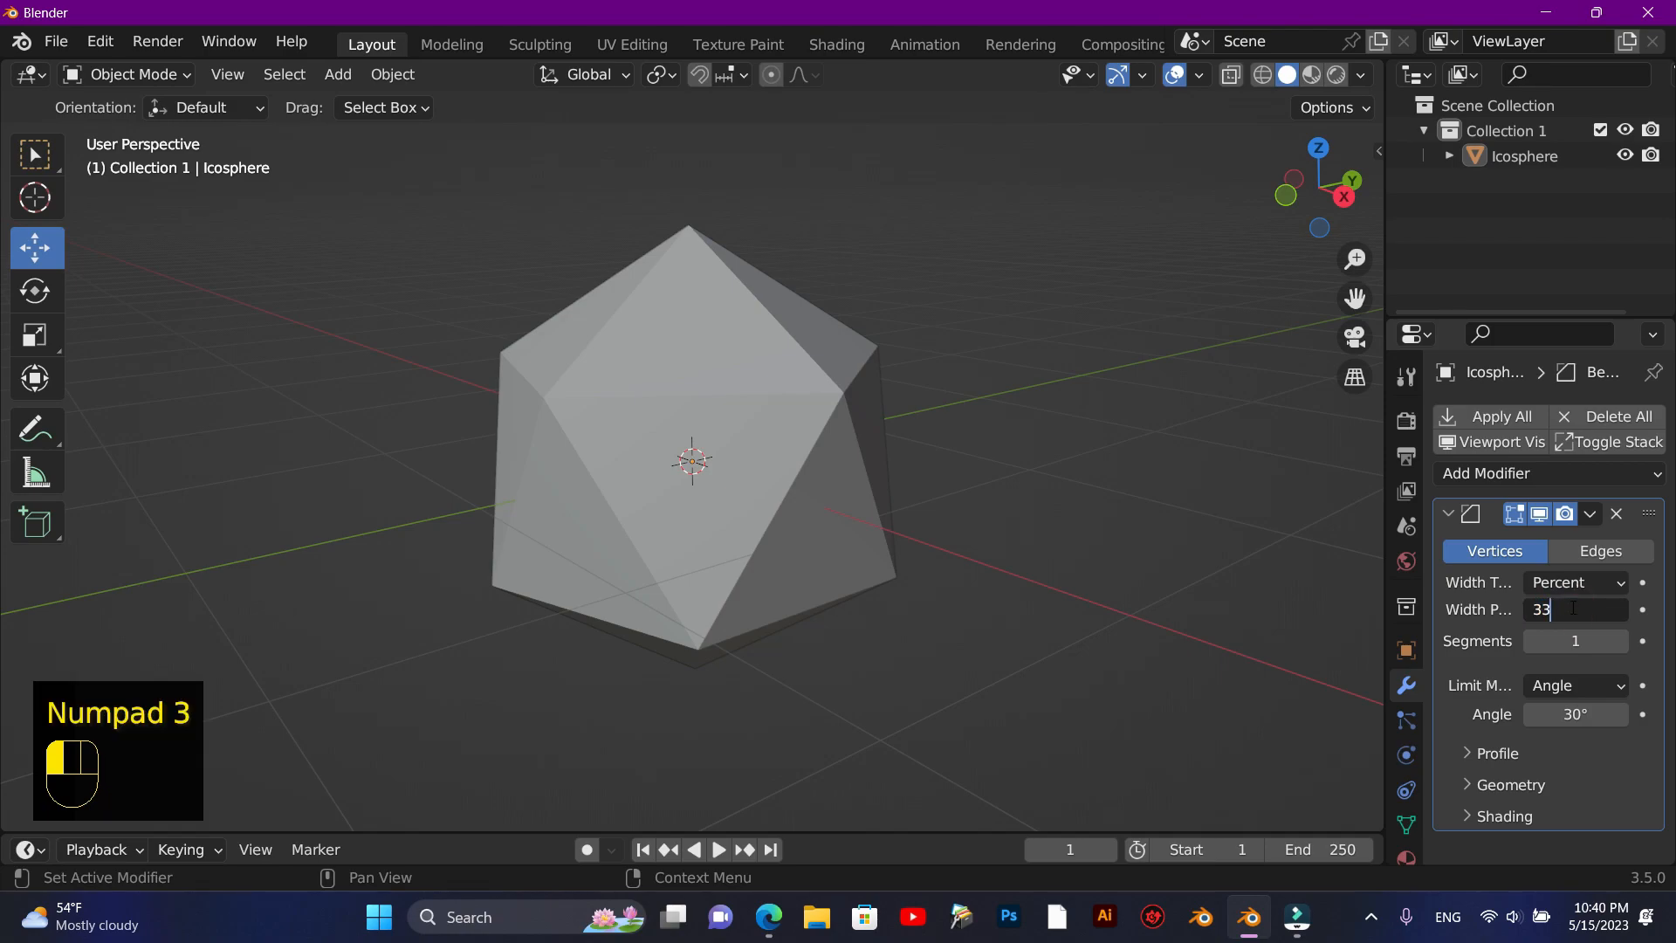
{"action": "type", "text": ".33"}
{"action": "left_click", "coordinate": [1458, 616]}
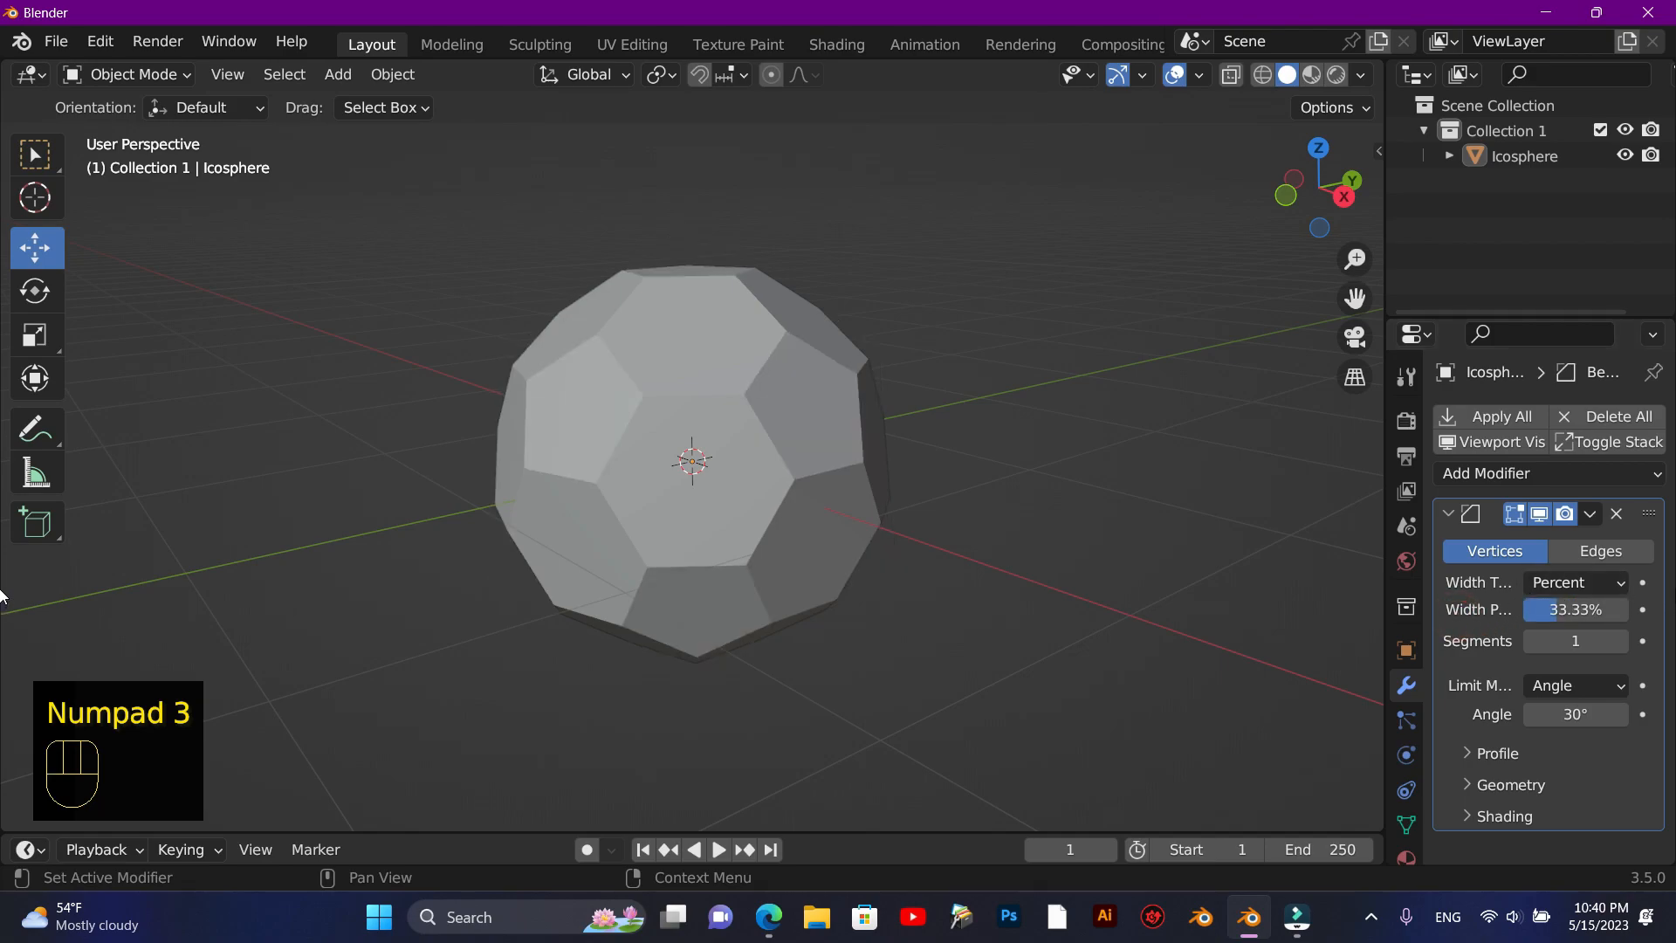
Step: Set the material index in the Bevel modifier's shading options to 2
{"action": "left_click", "coordinate": [1465, 817]}
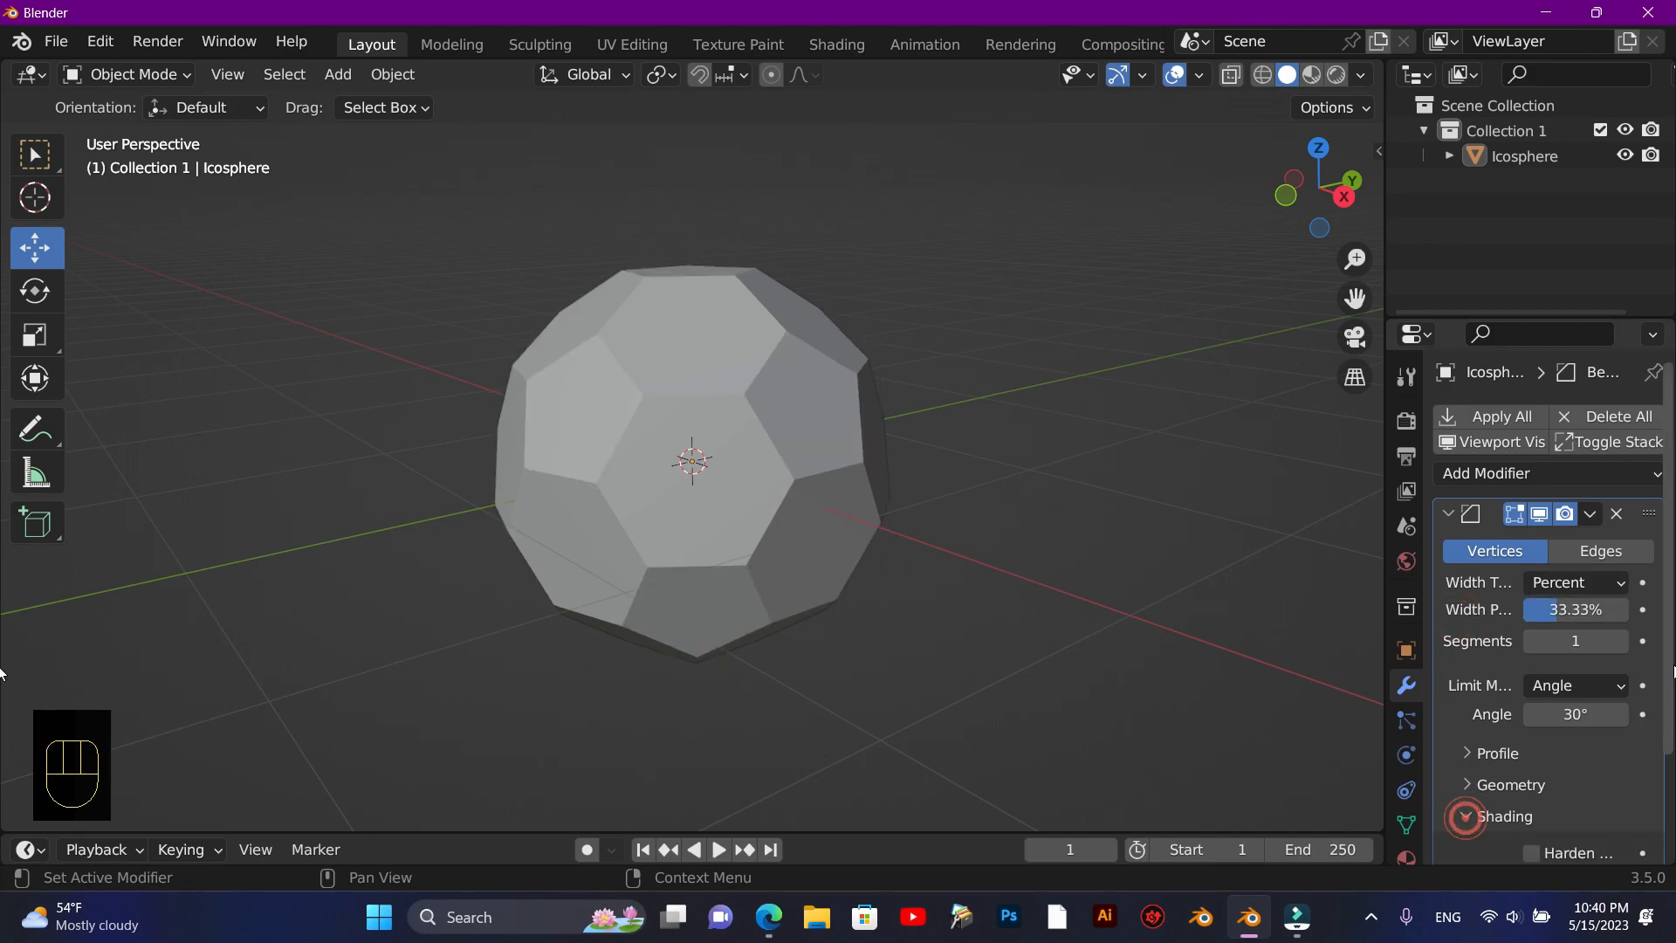
{"action": "left_click_drag", "start_coordinate": [1671, 658], "coordinate": [1671, 768]}
{"action": "left_click", "coordinate": [1622, 809]}
{"action": "left_click", "coordinate": [1622, 809]}
{"action": "left_click", "coordinate": [1622, 809]}
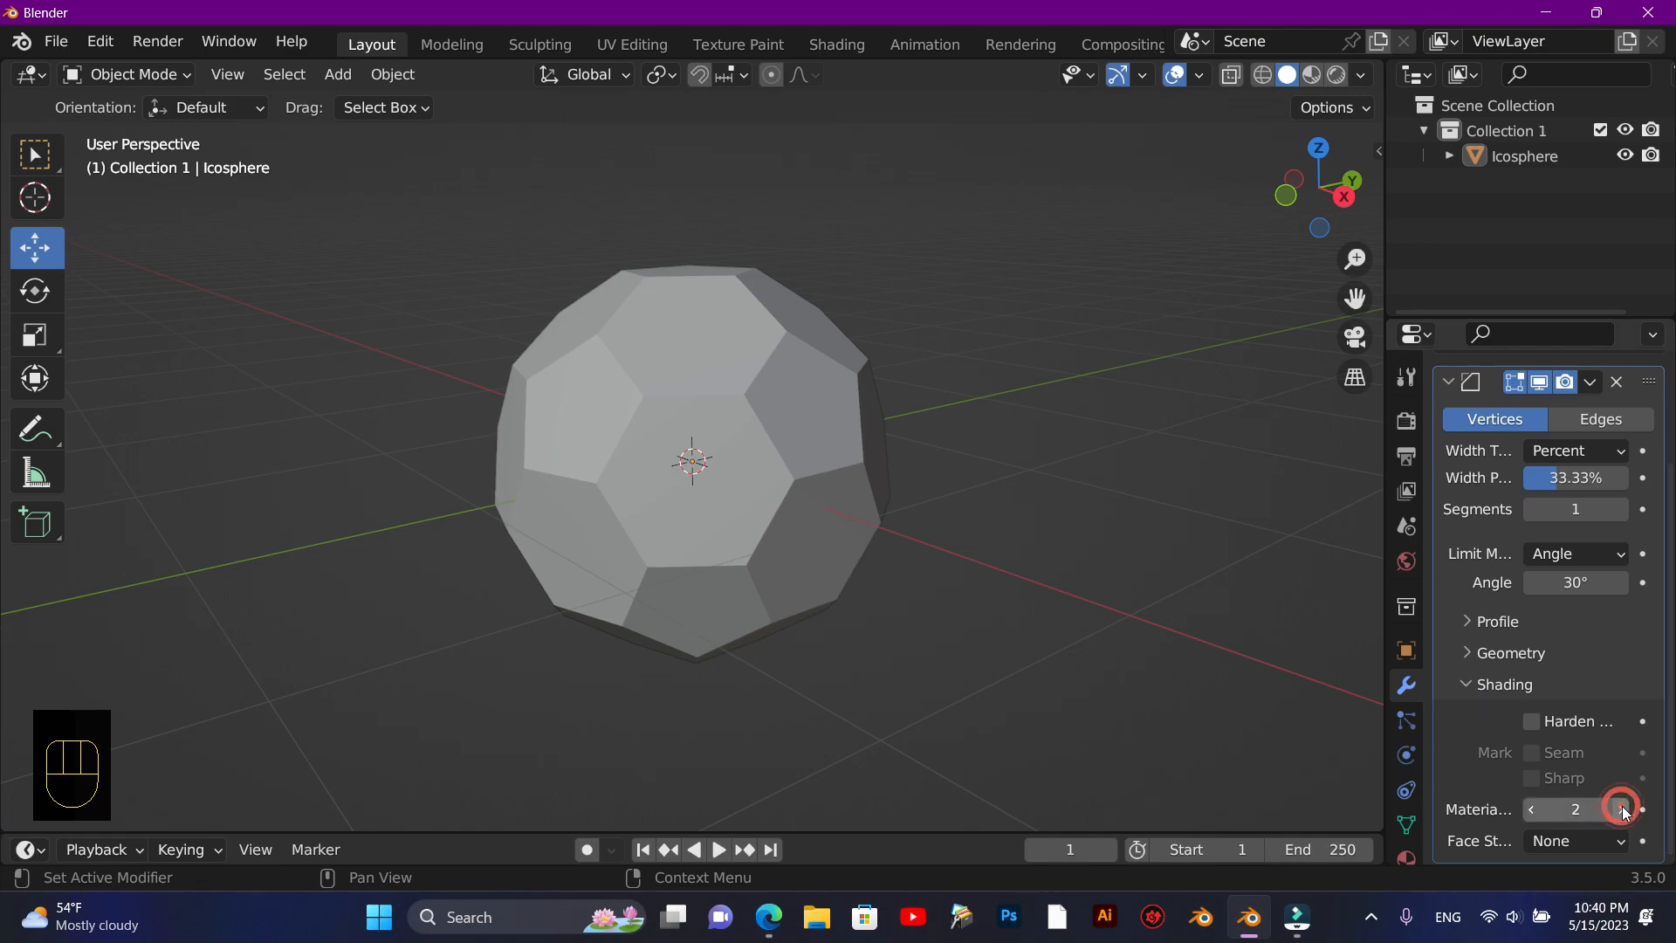
{"action": "left_click_drag", "start_coordinate": [1301, 214], "coordinate": [1111, 317]}
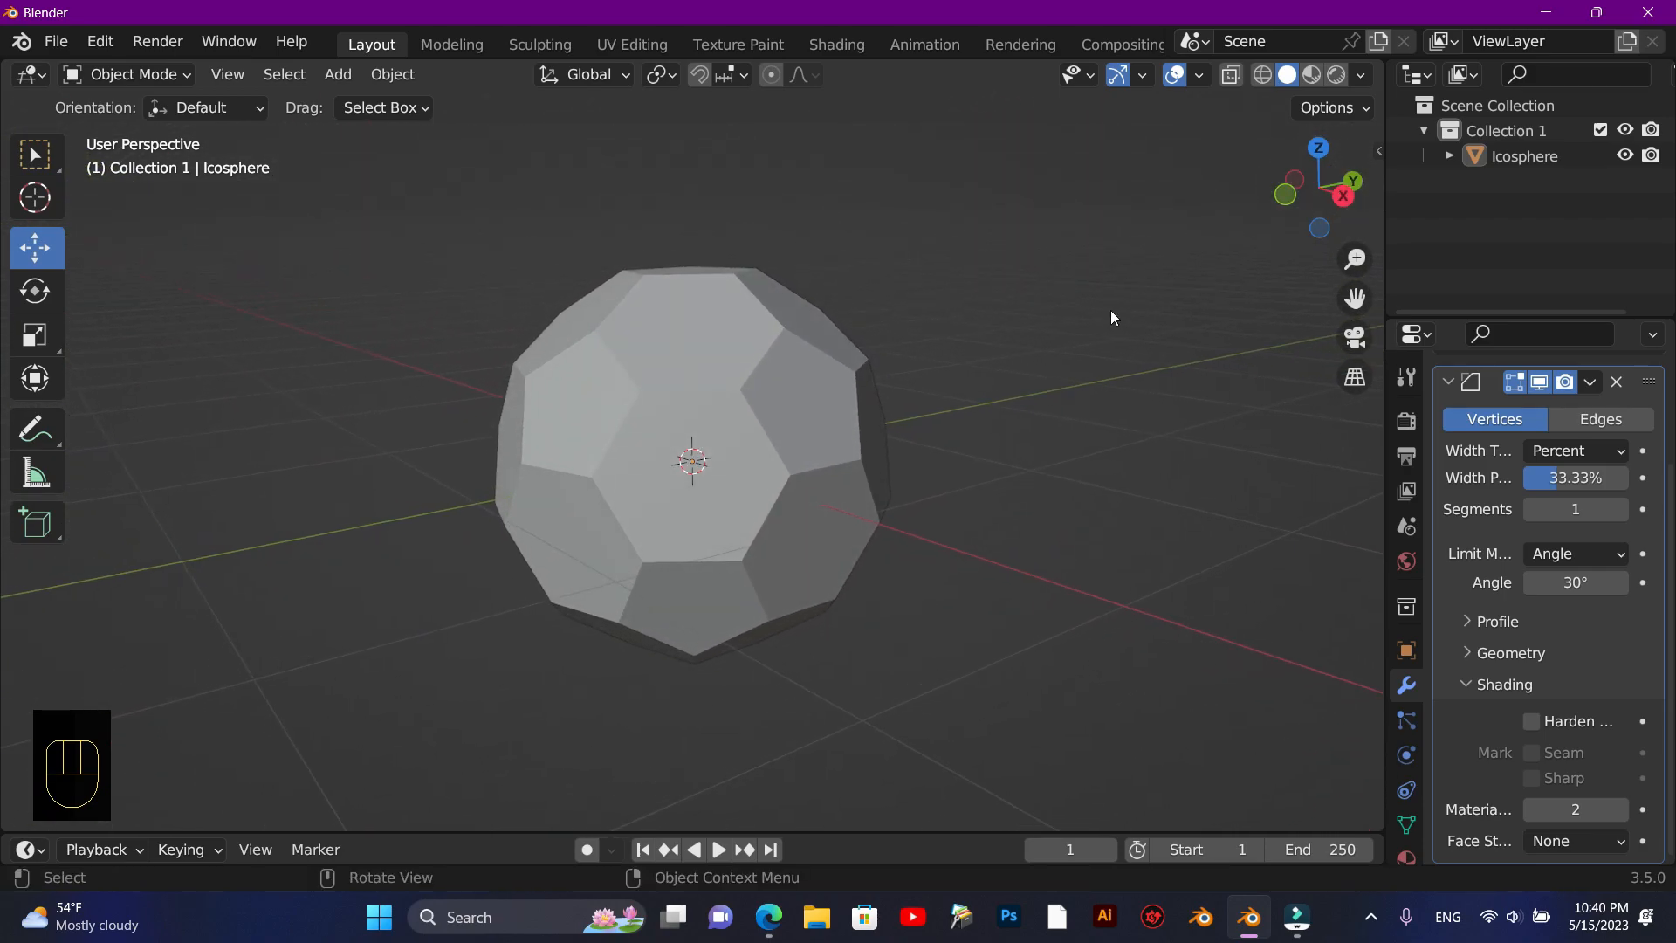
{"action": "key", "text": "F10"}
{"action": "left_click", "coordinate": [1205, 466]}
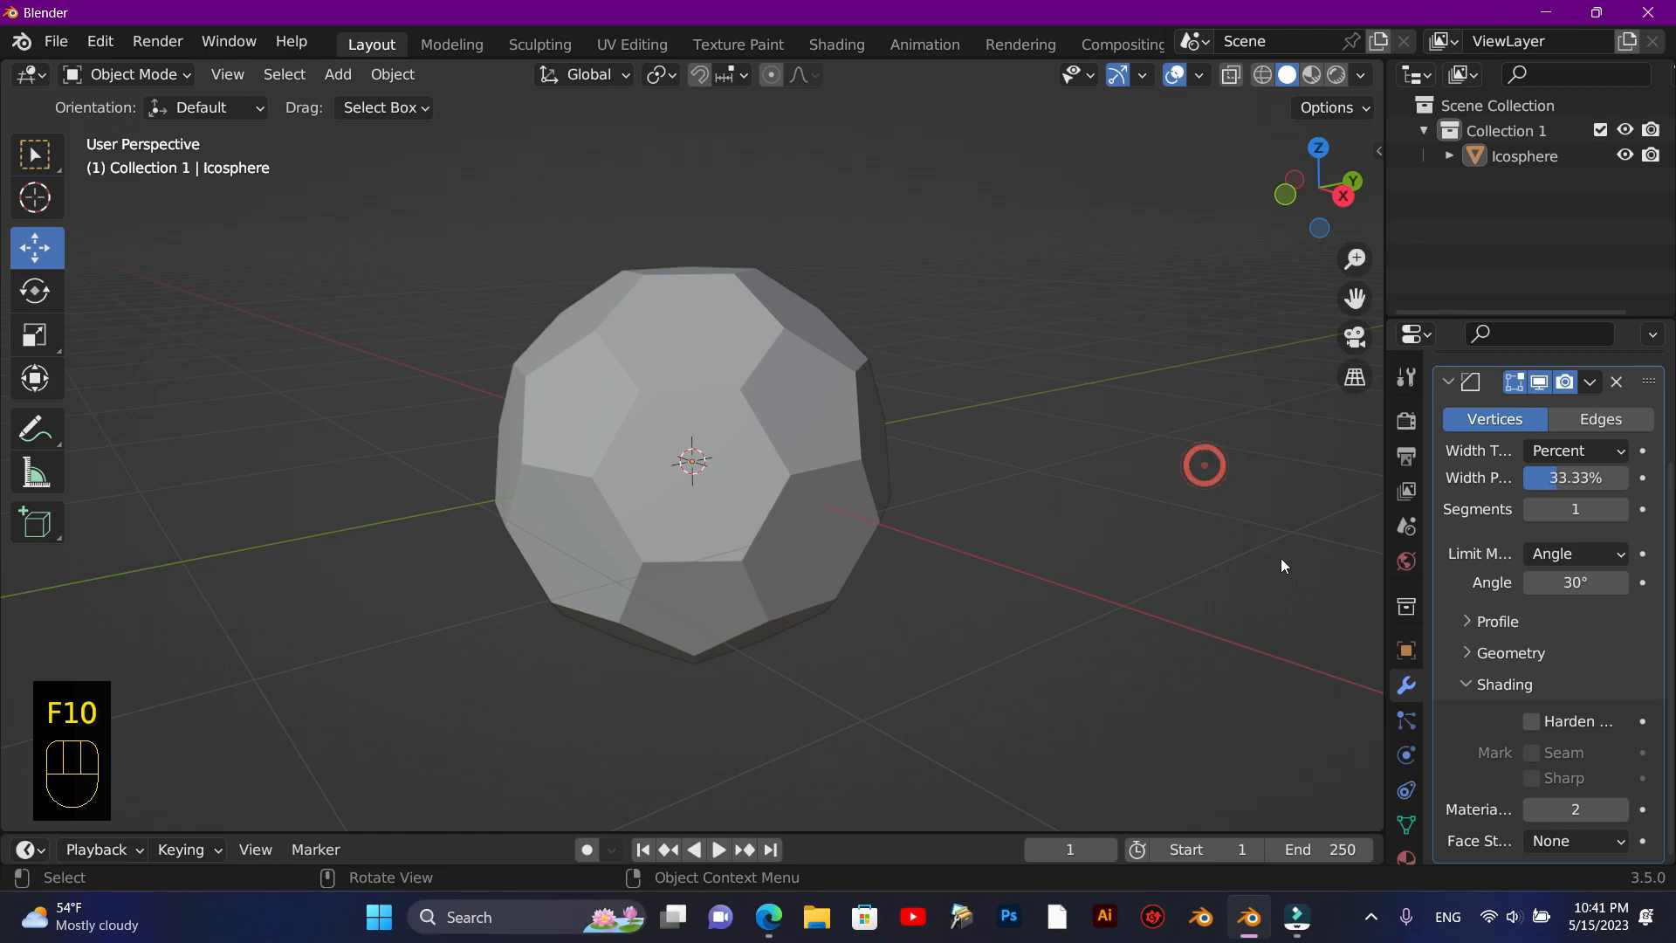
Step: Collapse the Bevel modifier, then add an Edge Split modifier with an edge angle of 0°
{"action": "left_click", "coordinate": [1449, 383]}
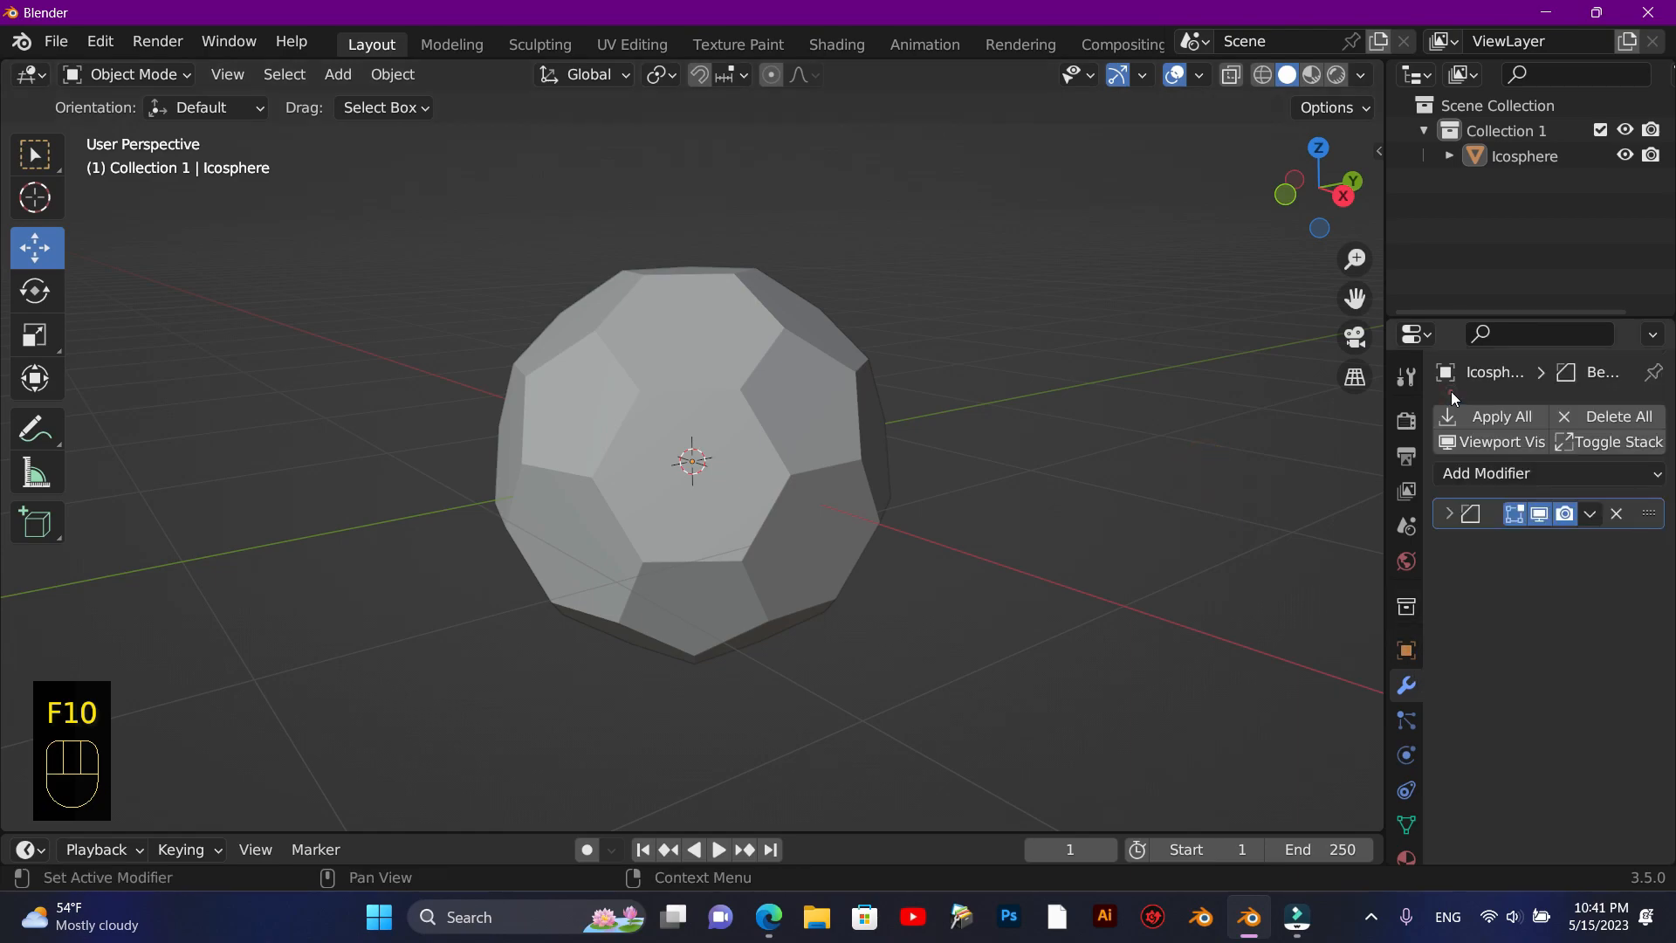
{"action": "left_click", "coordinate": [1547, 472]}
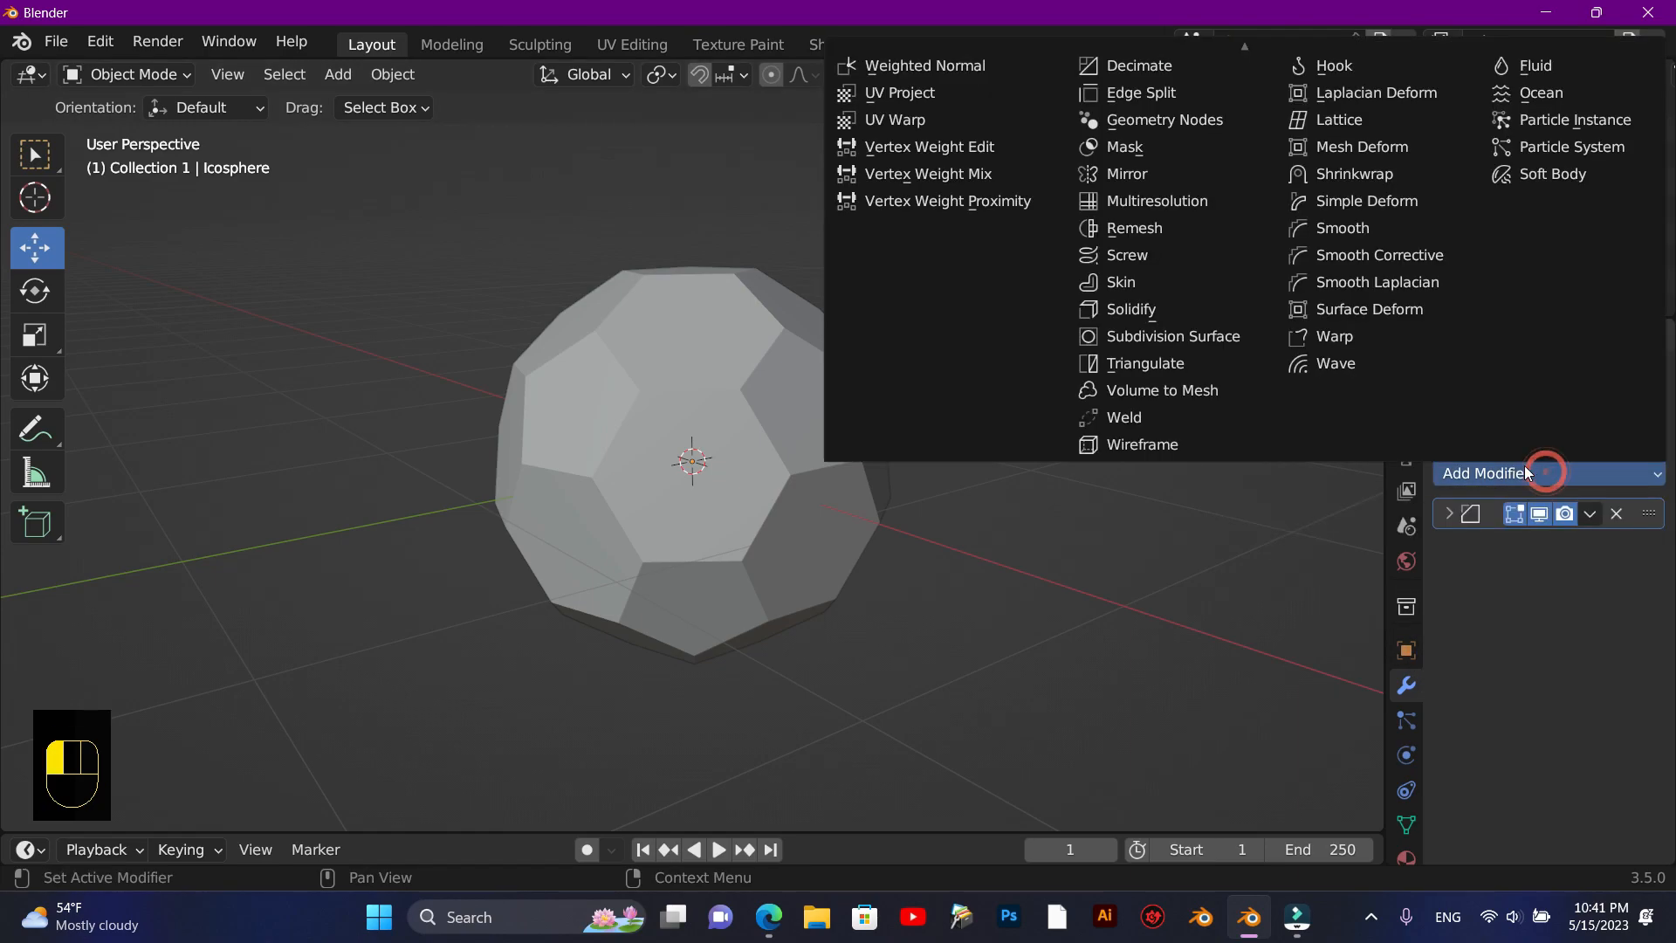
{"action": "left_click", "coordinate": [1163, 94]}
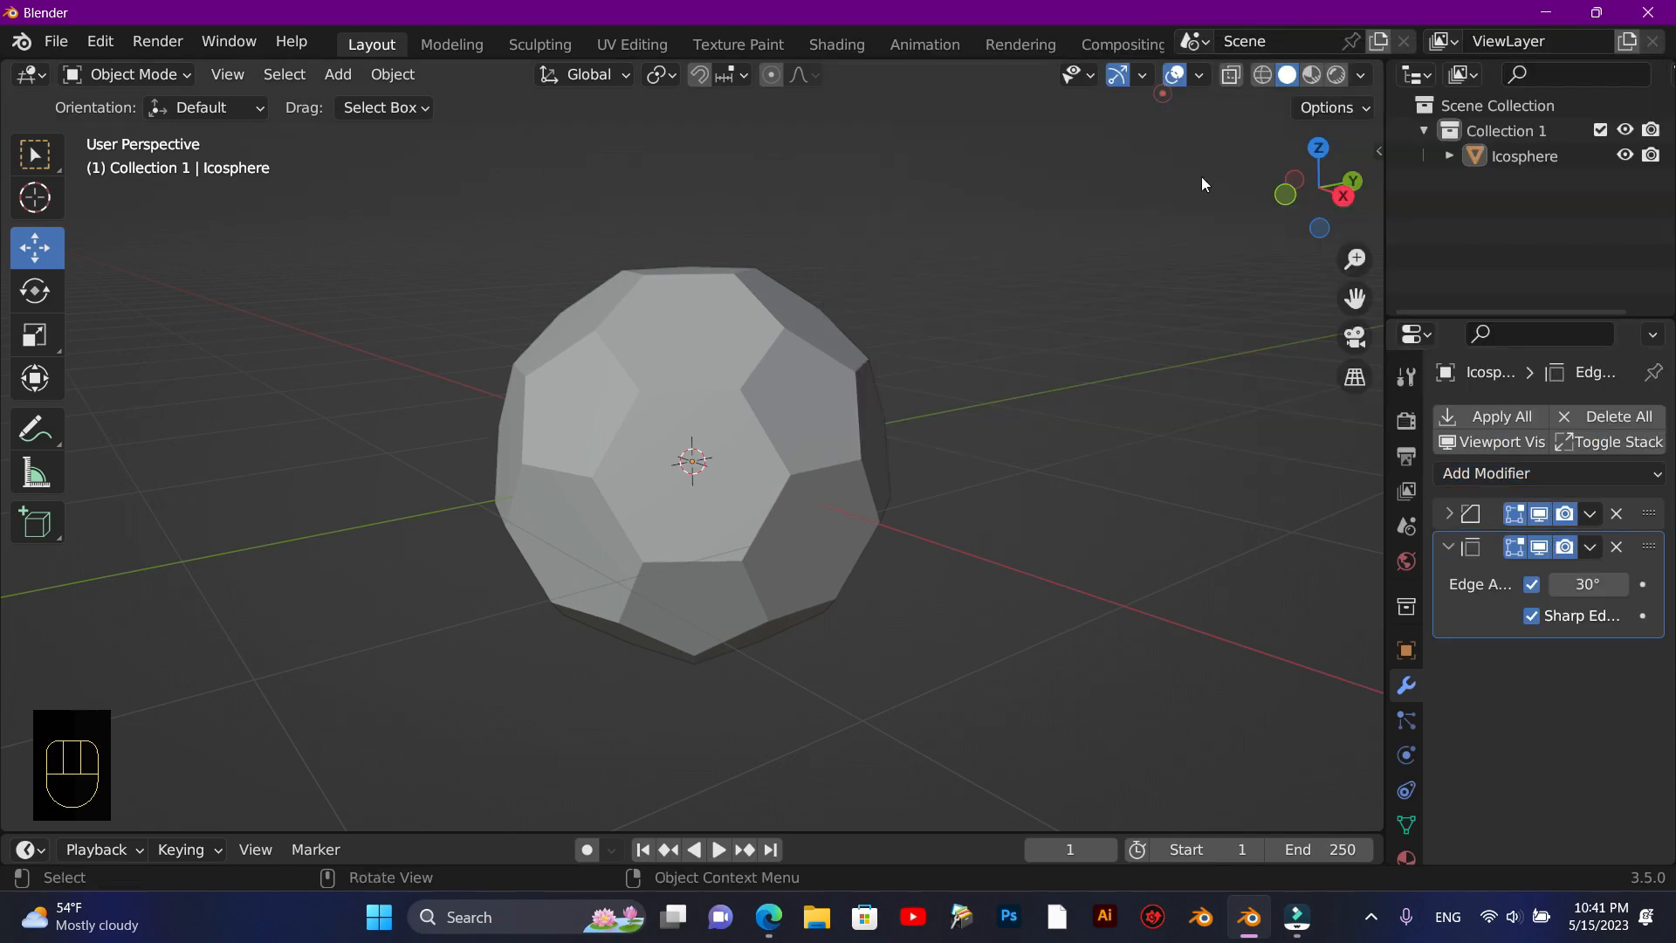
{"action": "left_click", "coordinate": [1532, 588]}
{"action": "left_click", "coordinate": [1532, 588]}
{"action": "left_click", "coordinate": [1534, 587]}
{"action": "left_click", "coordinate": [1534, 587]}
{"action": "left_click", "coordinate": [1604, 586]}
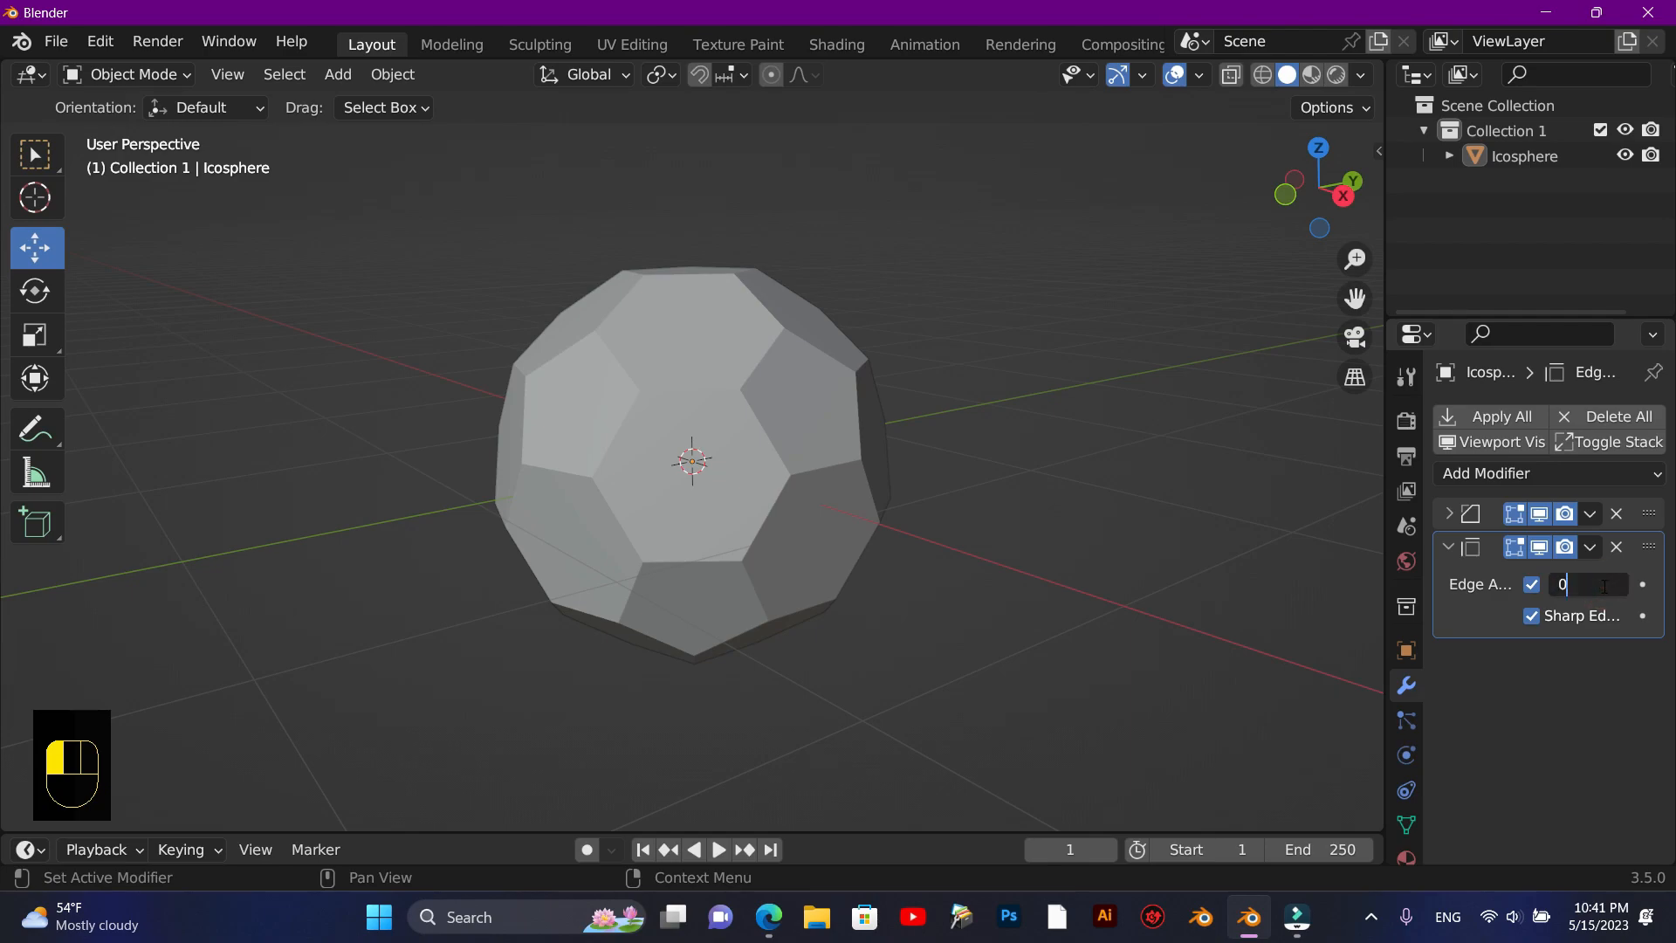
{"action": "left_click", "coordinate": [1481, 603]}
Step: Add a Subdivision Surface modifier to the icosphere, using Simple subdivision and a viewport level of 2
{"action": "left_click_drag", "start_coordinate": [1318, 188], "coordinate": [1302, 199]}
{"action": "scroll", "coordinate": [833, 402], "scroll_direction": "up", "scroll_amount": 3}
{"action": "scroll", "coordinate": [832, 403], "scroll_direction": "down", "scroll_amount": 1}
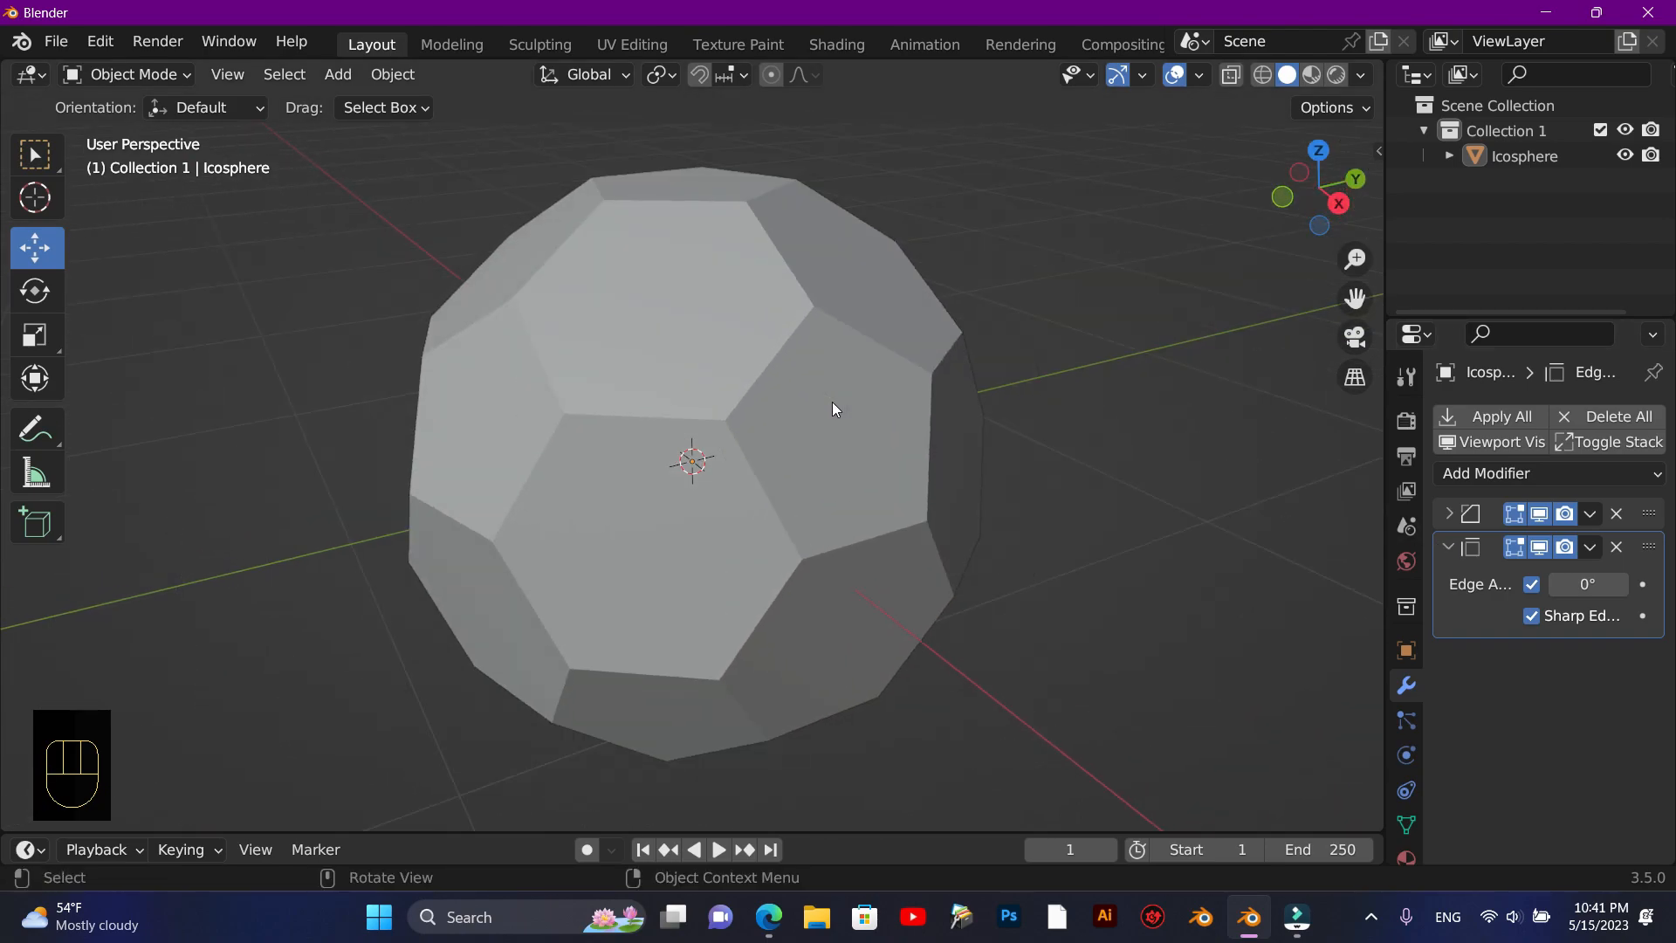
{"action": "left_click_drag", "start_coordinate": [1333, 210], "coordinate": [1197, 260]}
{"action": "key", "text": "F10"}
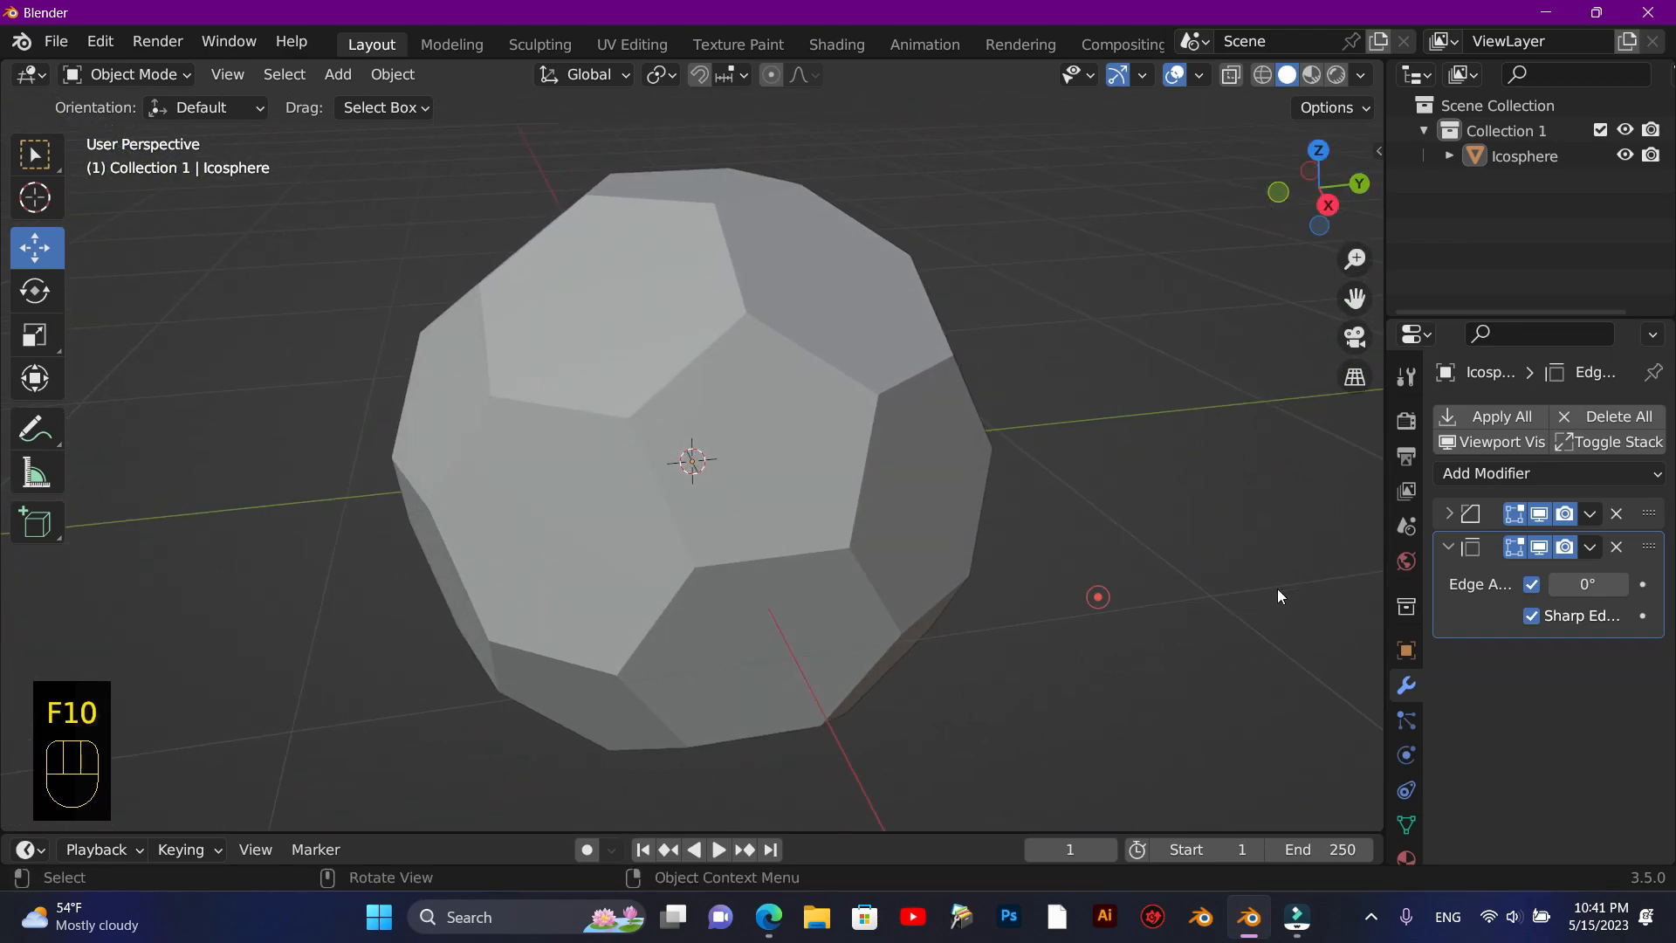
{"action": "left_click", "coordinate": [1449, 548]}
{"action": "left_click", "coordinate": [1475, 470]}
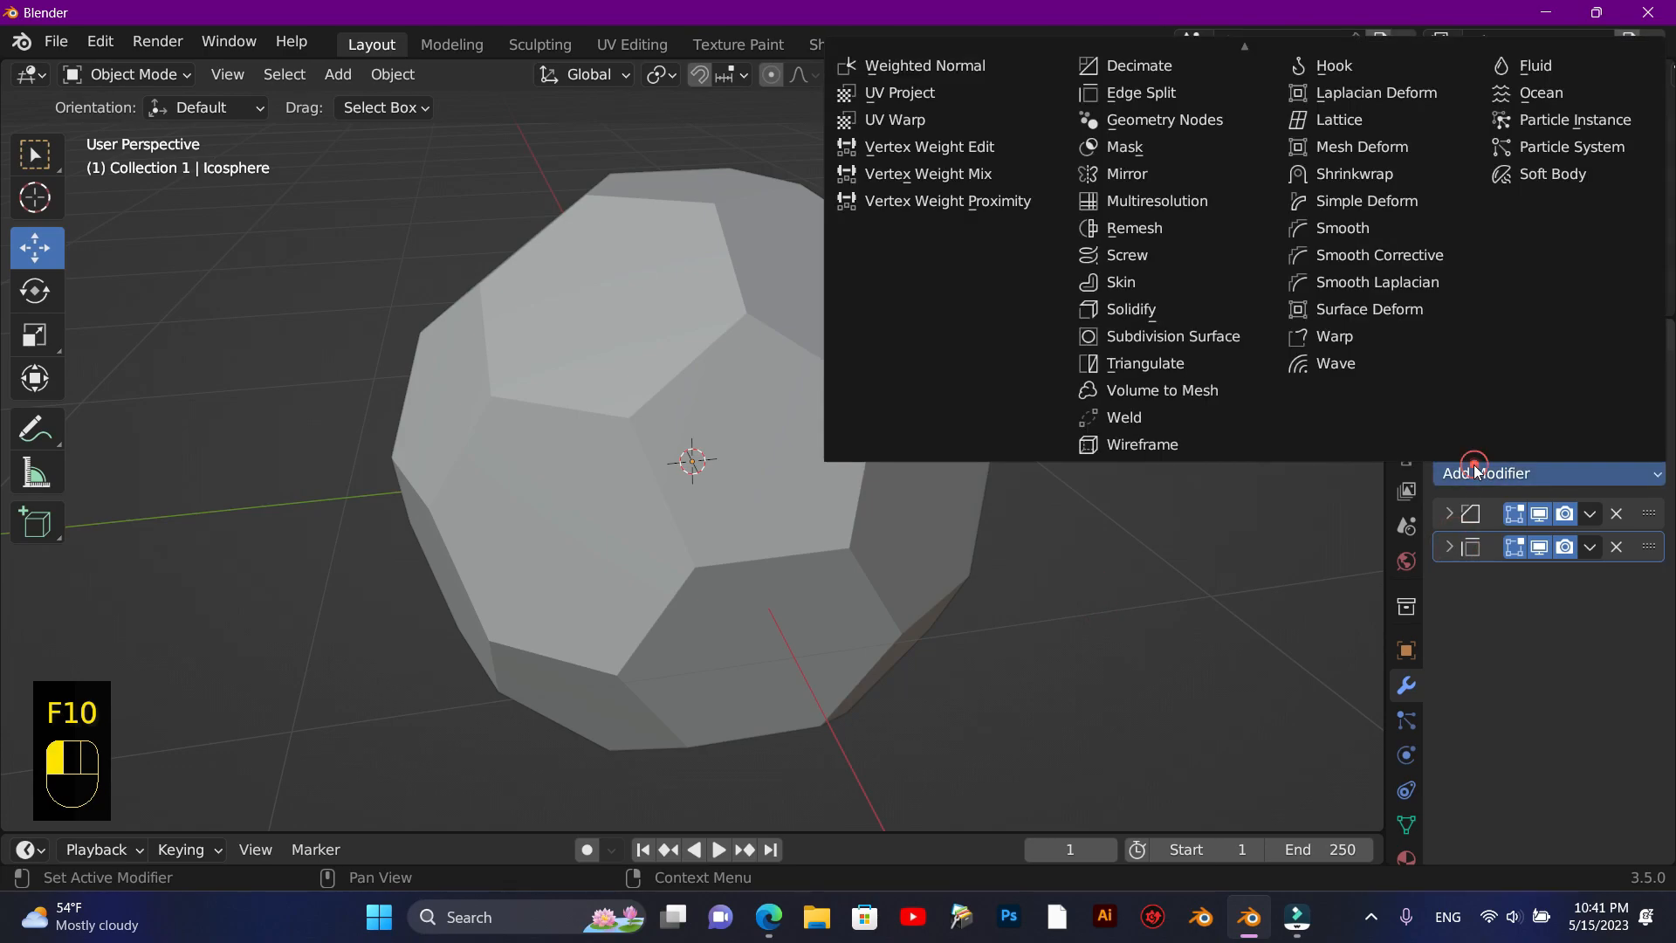
{"action": "left_click", "coordinate": [1214, 336]}
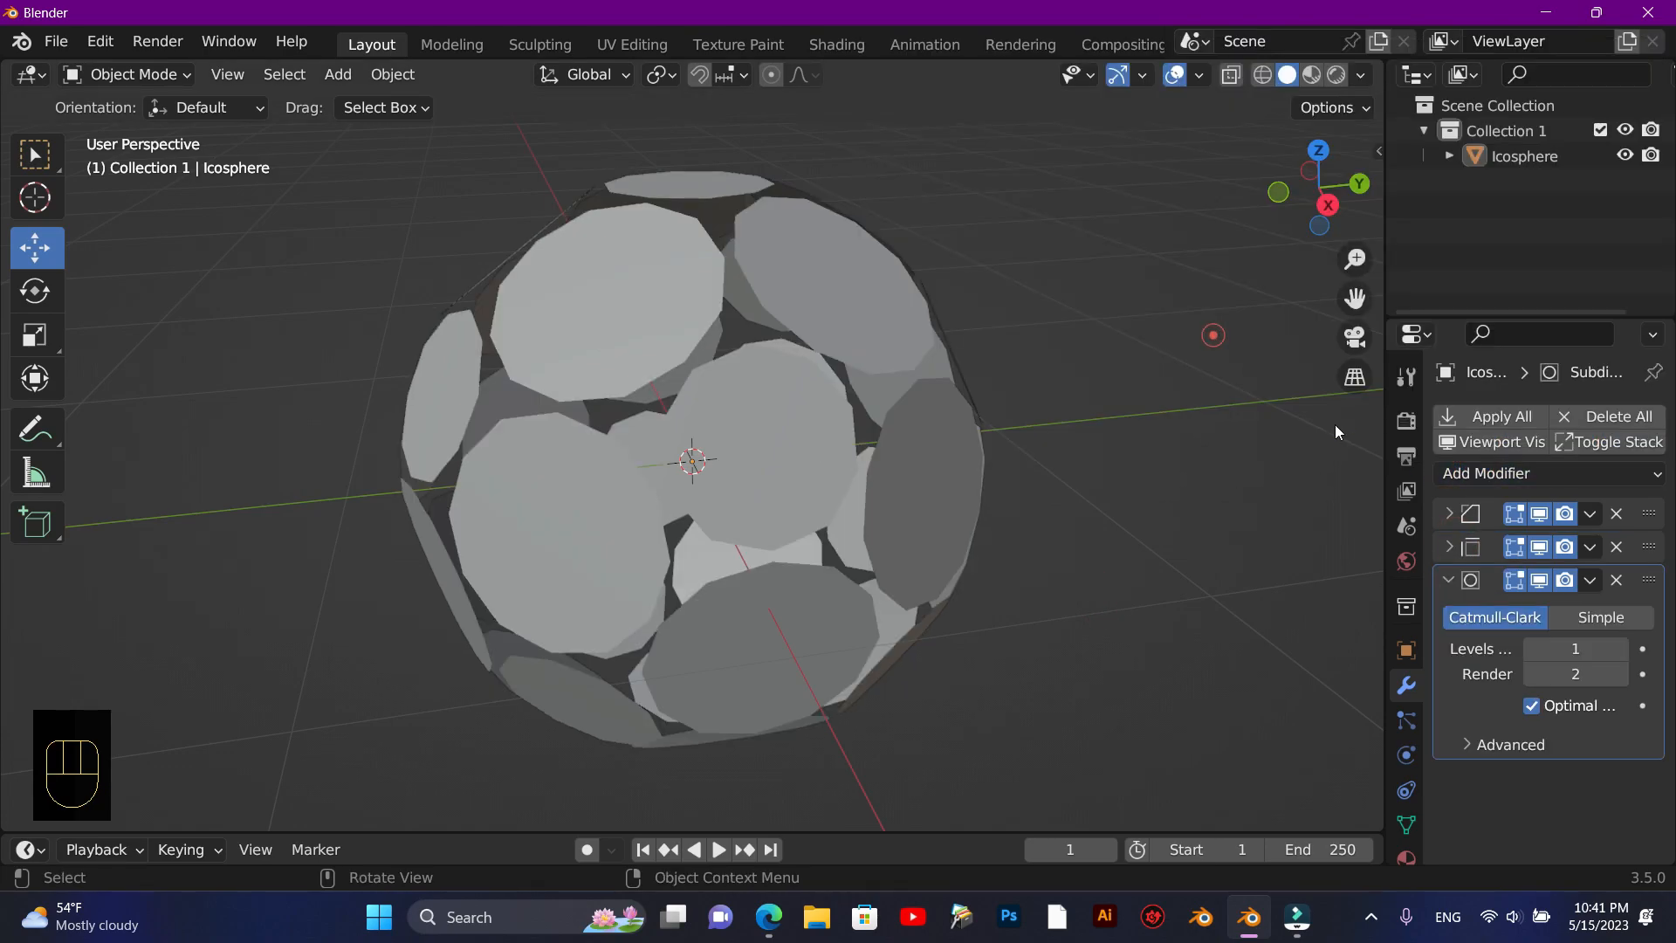
{"action": "left_click", "coordinate": [1613, 620]}
{"action": "left_click", "coordinate": [1620, 649]}
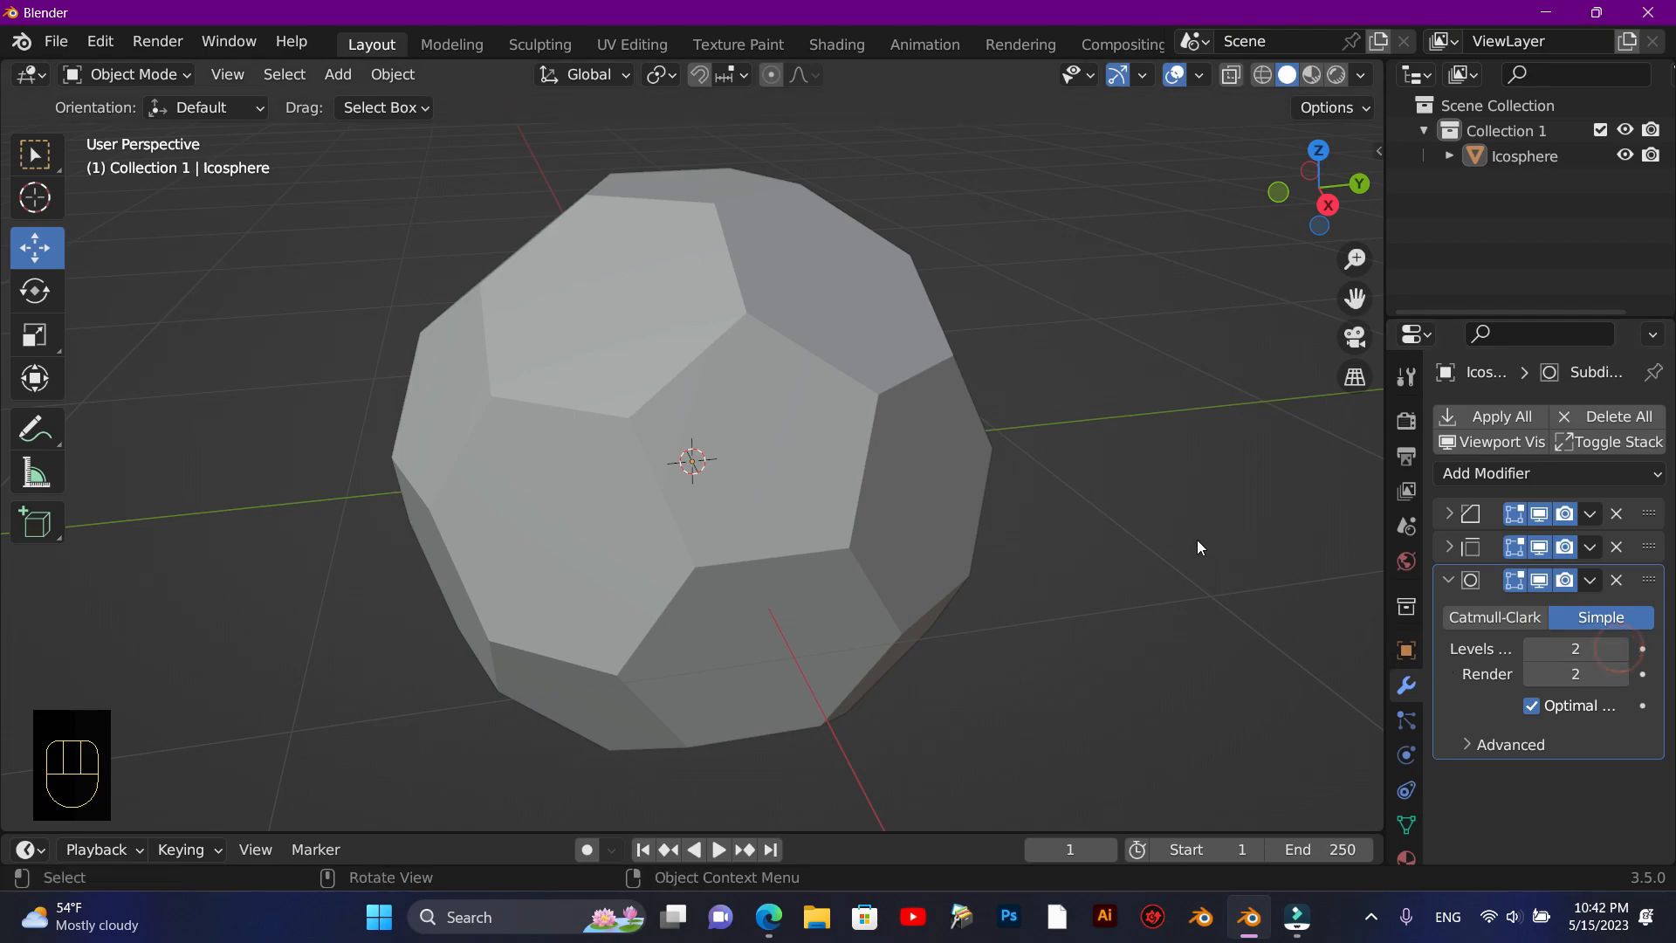
{"action": "left_click_drag", "start_coordinate": [1318, 188], "coordinate": [1161, 205]}
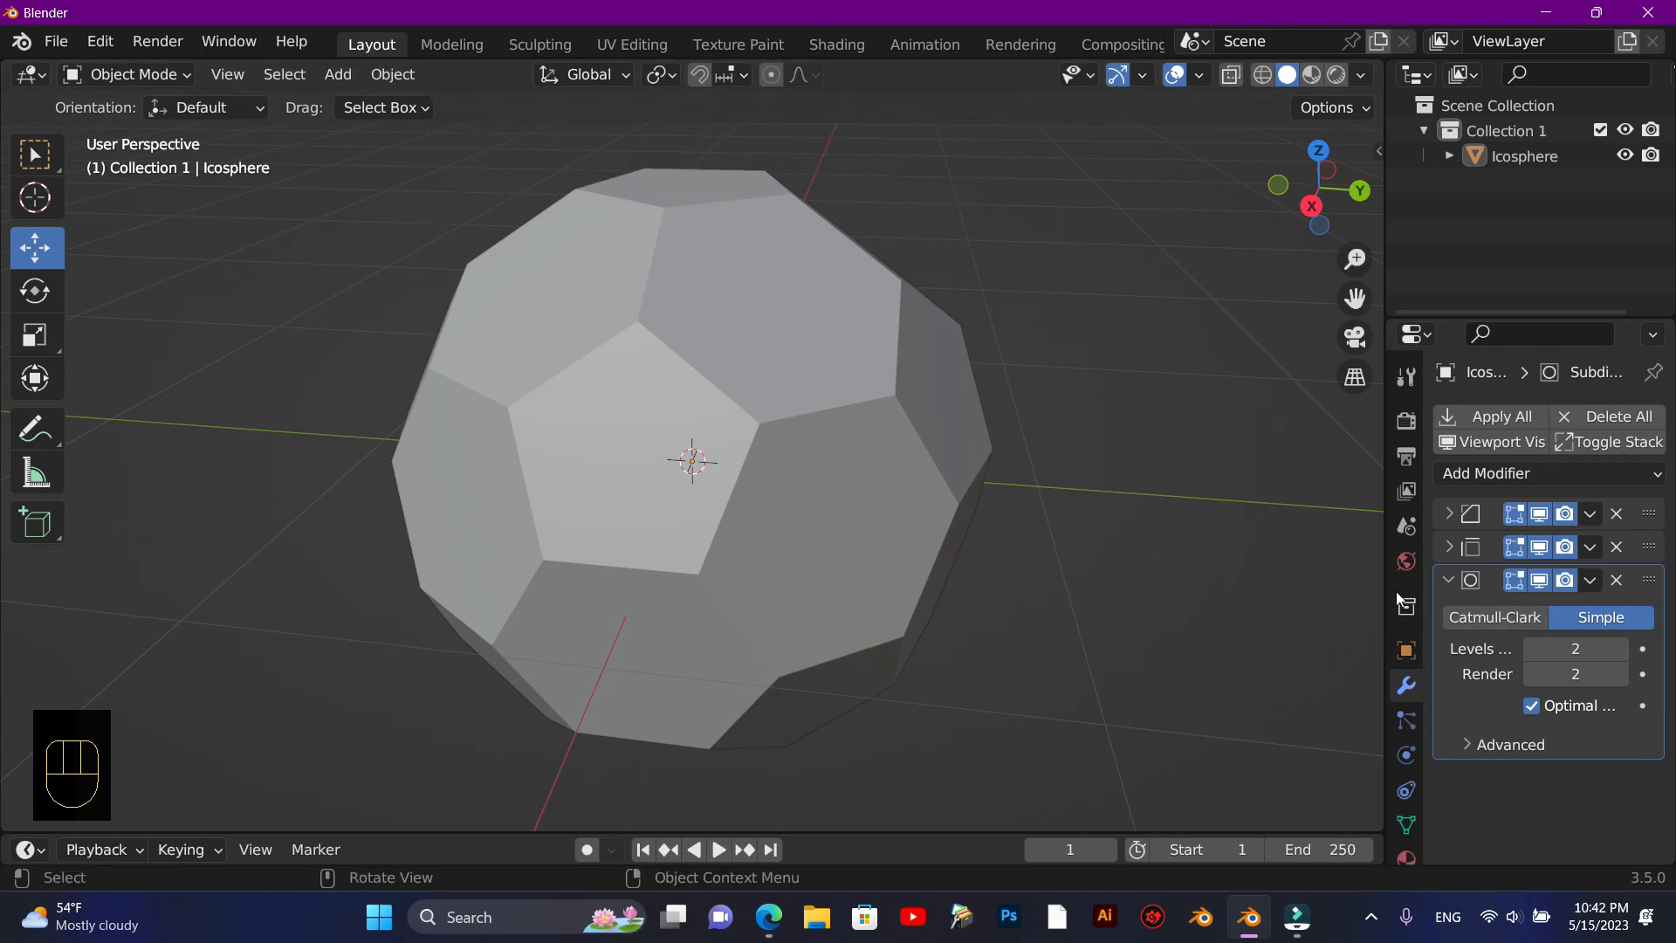
Step: Collapse the Subdivision modifier and add a Cast modifier with the Sphere shape and a factor of 1.00
{"action": "left_click", "coordinate": [1449, 581]}
{"action": "key", "text": "F10"}
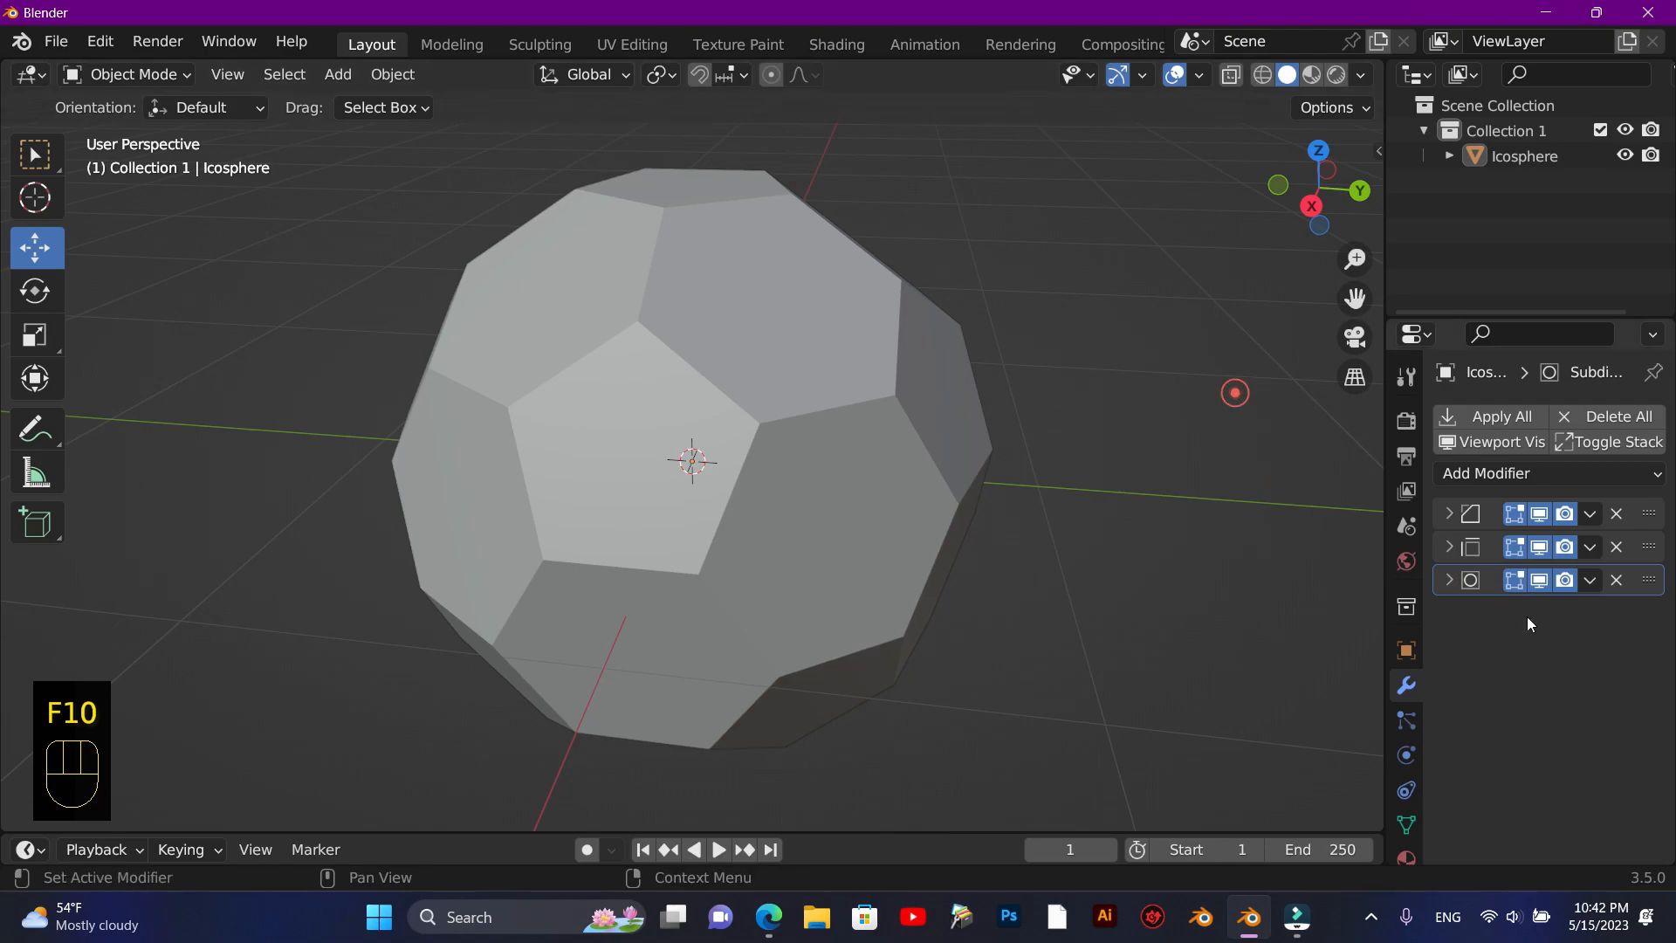
{"action": "left_click", "coordinate": [1480, 473]}
{"action": "mouse_move", "coordinate": [1246, 46]}
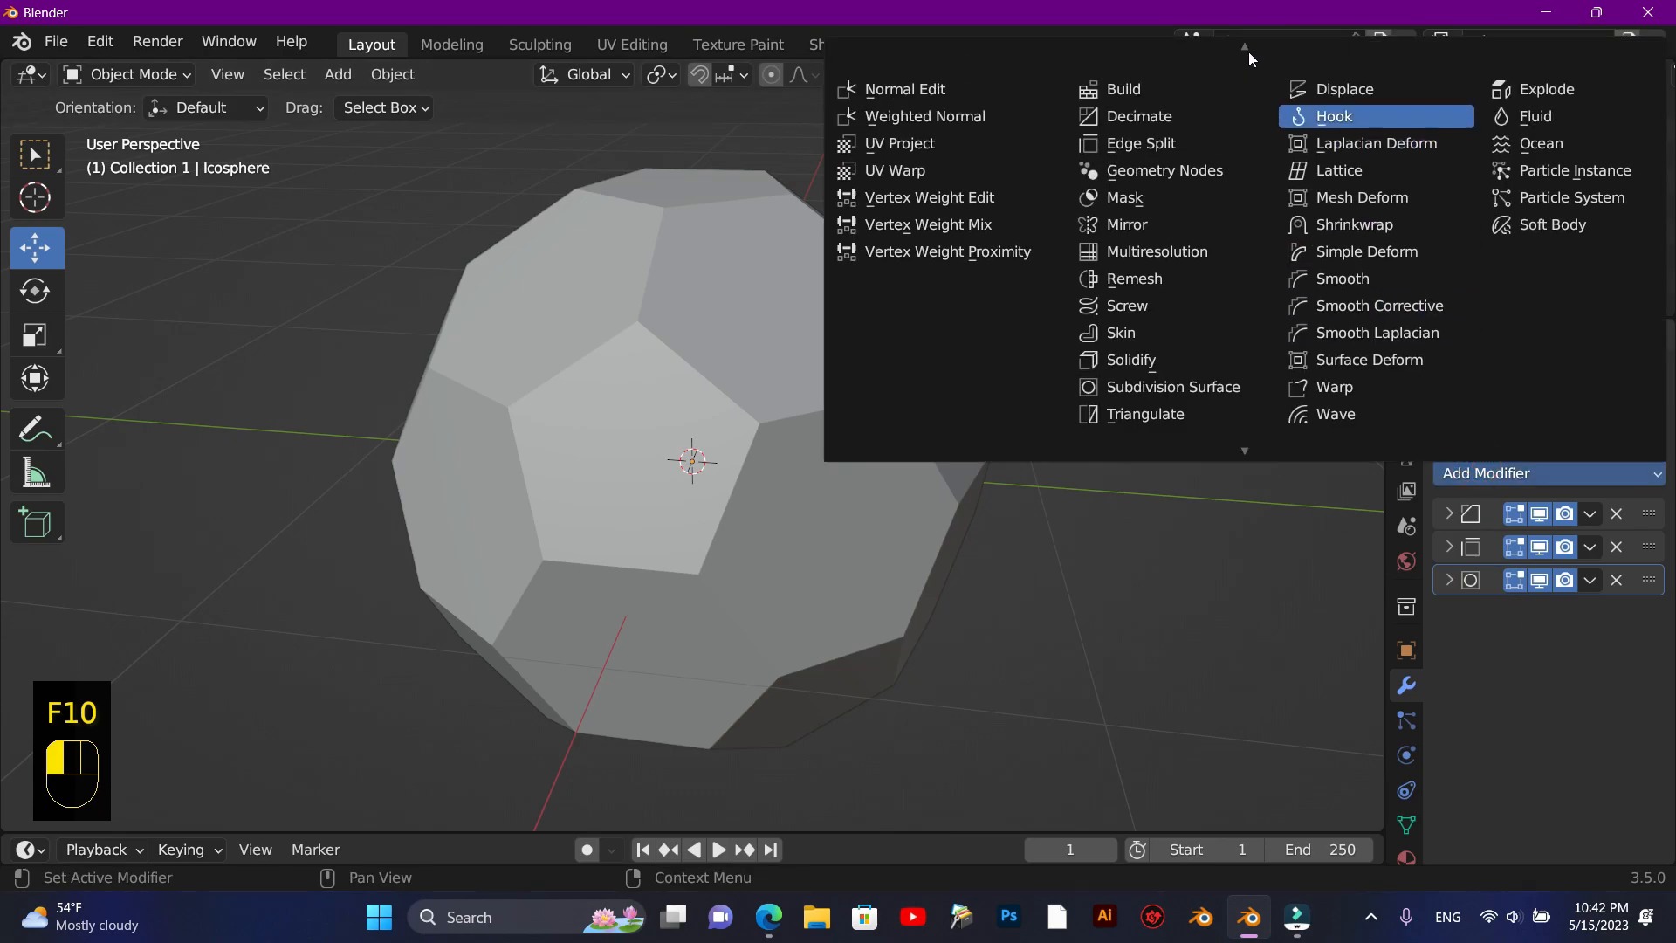
{"action": "left_click", "coordinate": [1301, 128]}
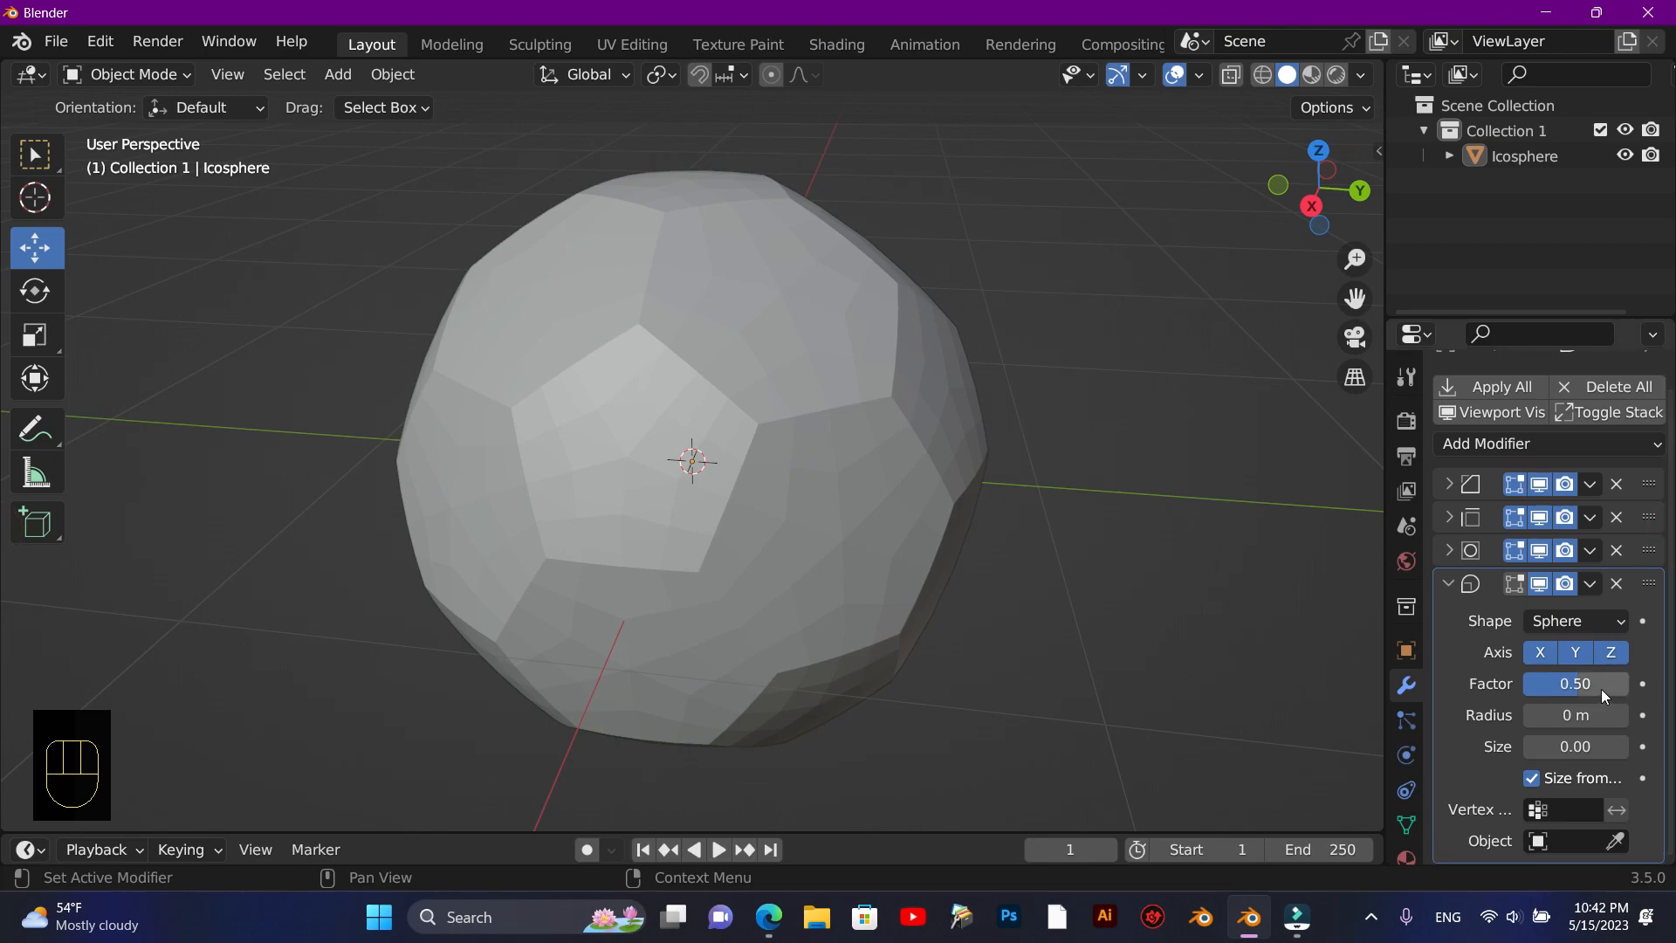
{"action": "key", "text": "Return"}
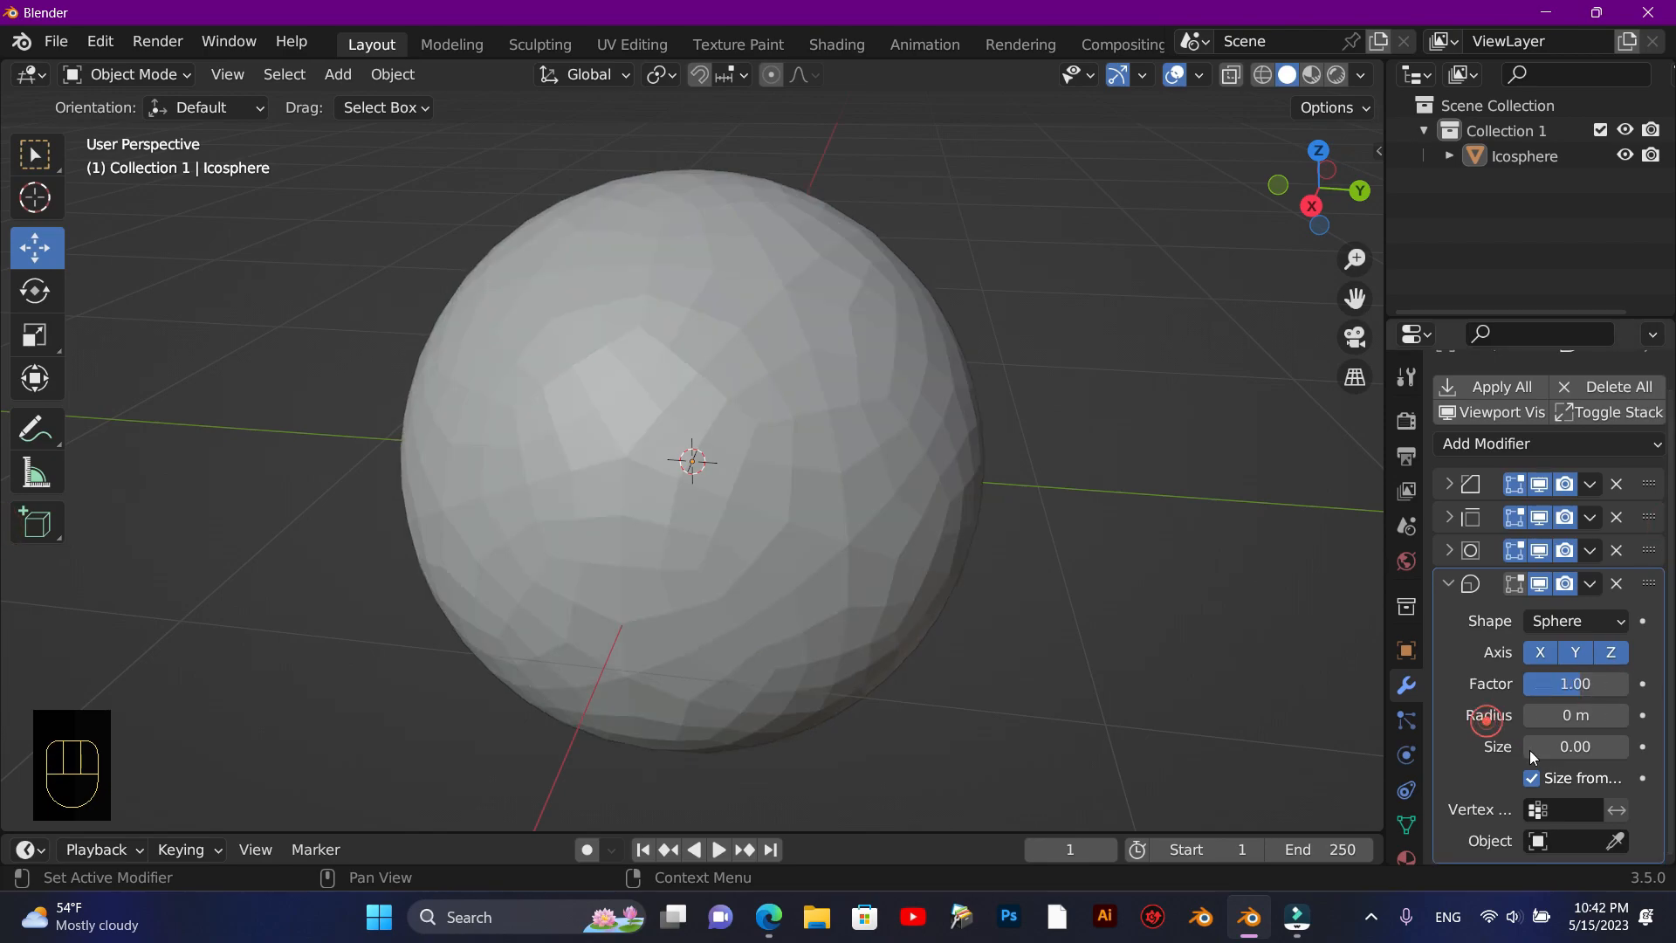
Step: Set the Cast modifier's size to 0.11
{"action": "left_click", "coordinate": [1572, 749]}
{"action": "type", "text": "0.11"}
{"action": "left_click", "coordinate": [1462, 788]}
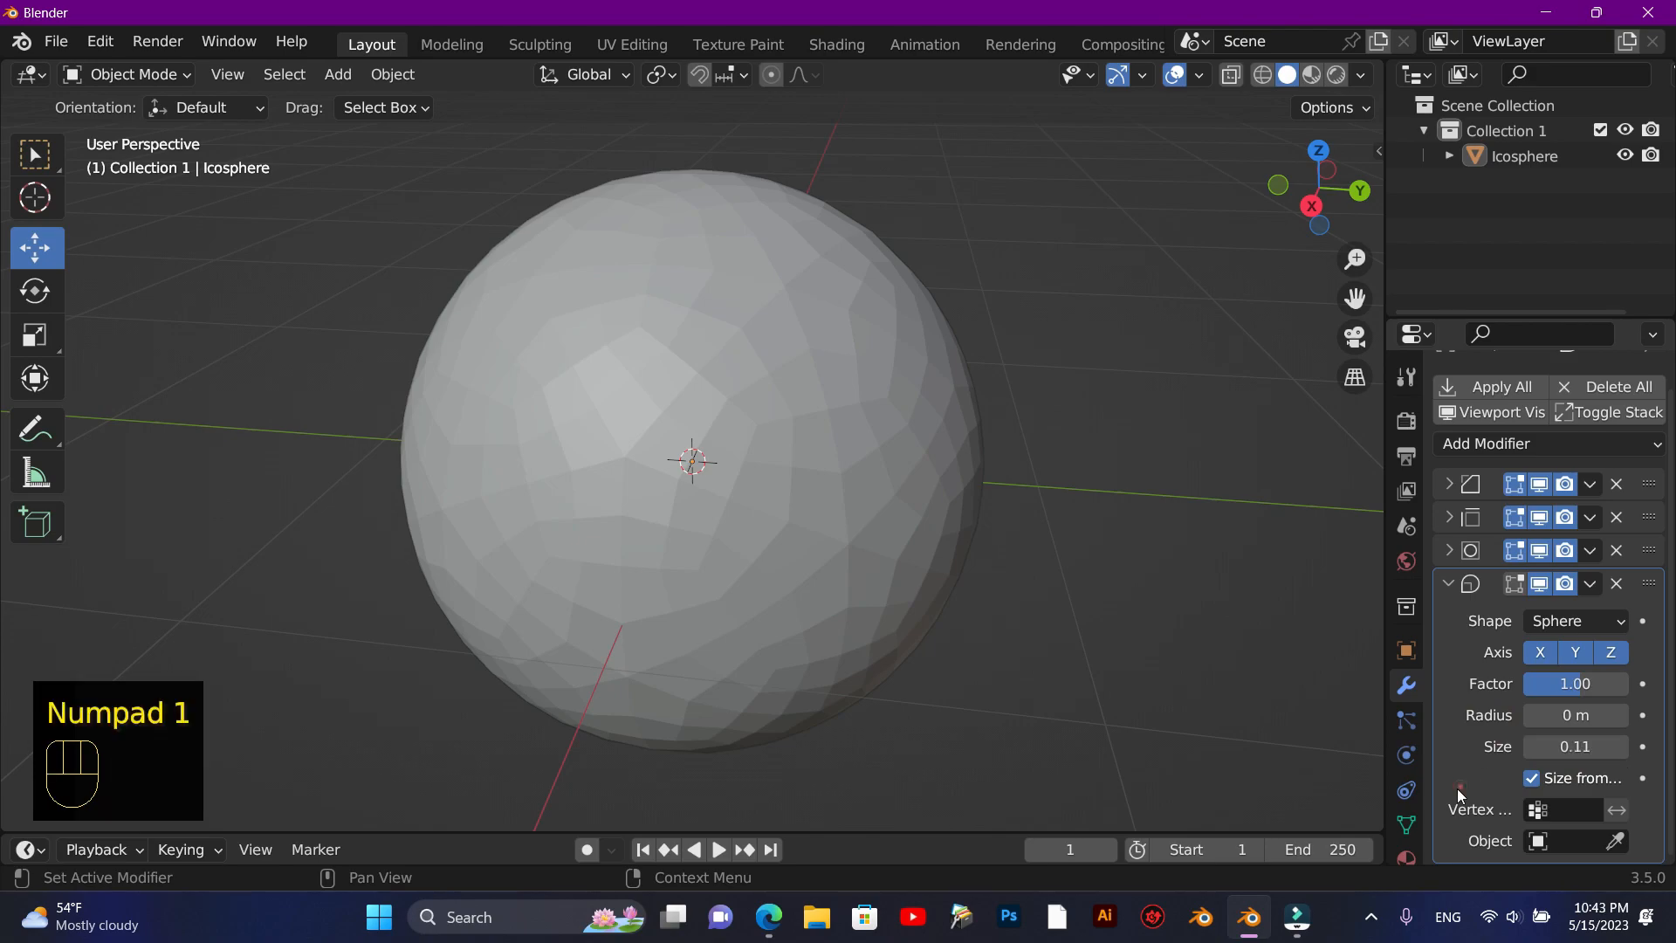
Step: Examine the rounded ball's faceted surface from different distances and angles
{"action": "scroll", "coordinate": [1077, 494], "scroll_direction": "down", "scroll_amount": 1}
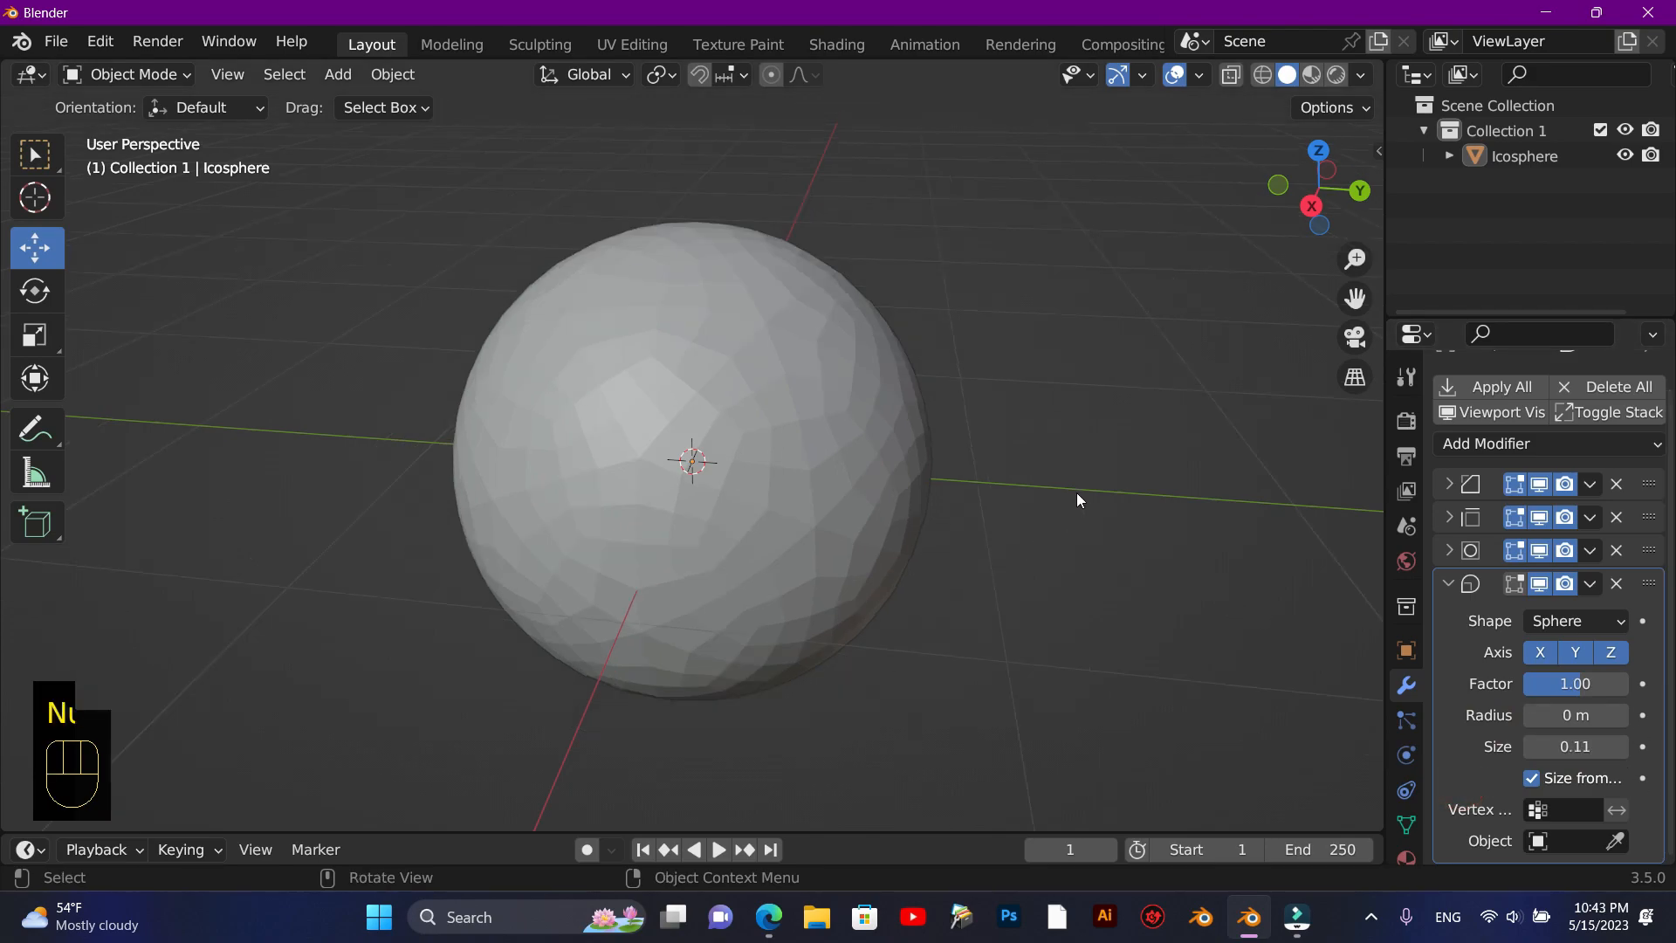
{"action": "scroll", "coordinate": [1077, 494], "scroll_direction": "up", "scroll_amount": 2}
{"action": "scroll", "coordinate": [1078, 494], "scroll_direction": "down", "scroll_amount": 2}
{"action": "scroll", "coordinate": [1077, 494], "scroll_direction": "up", "scroll_amount": 1}
{"action": "scroll", "coordinate": [1081, 494], "scroll_direction": "up", "scroll_amount": 1}
{"action": "scroll", "coordinate": [1081, 494], "scroll_direction": "down", "scroll_amount": 1}
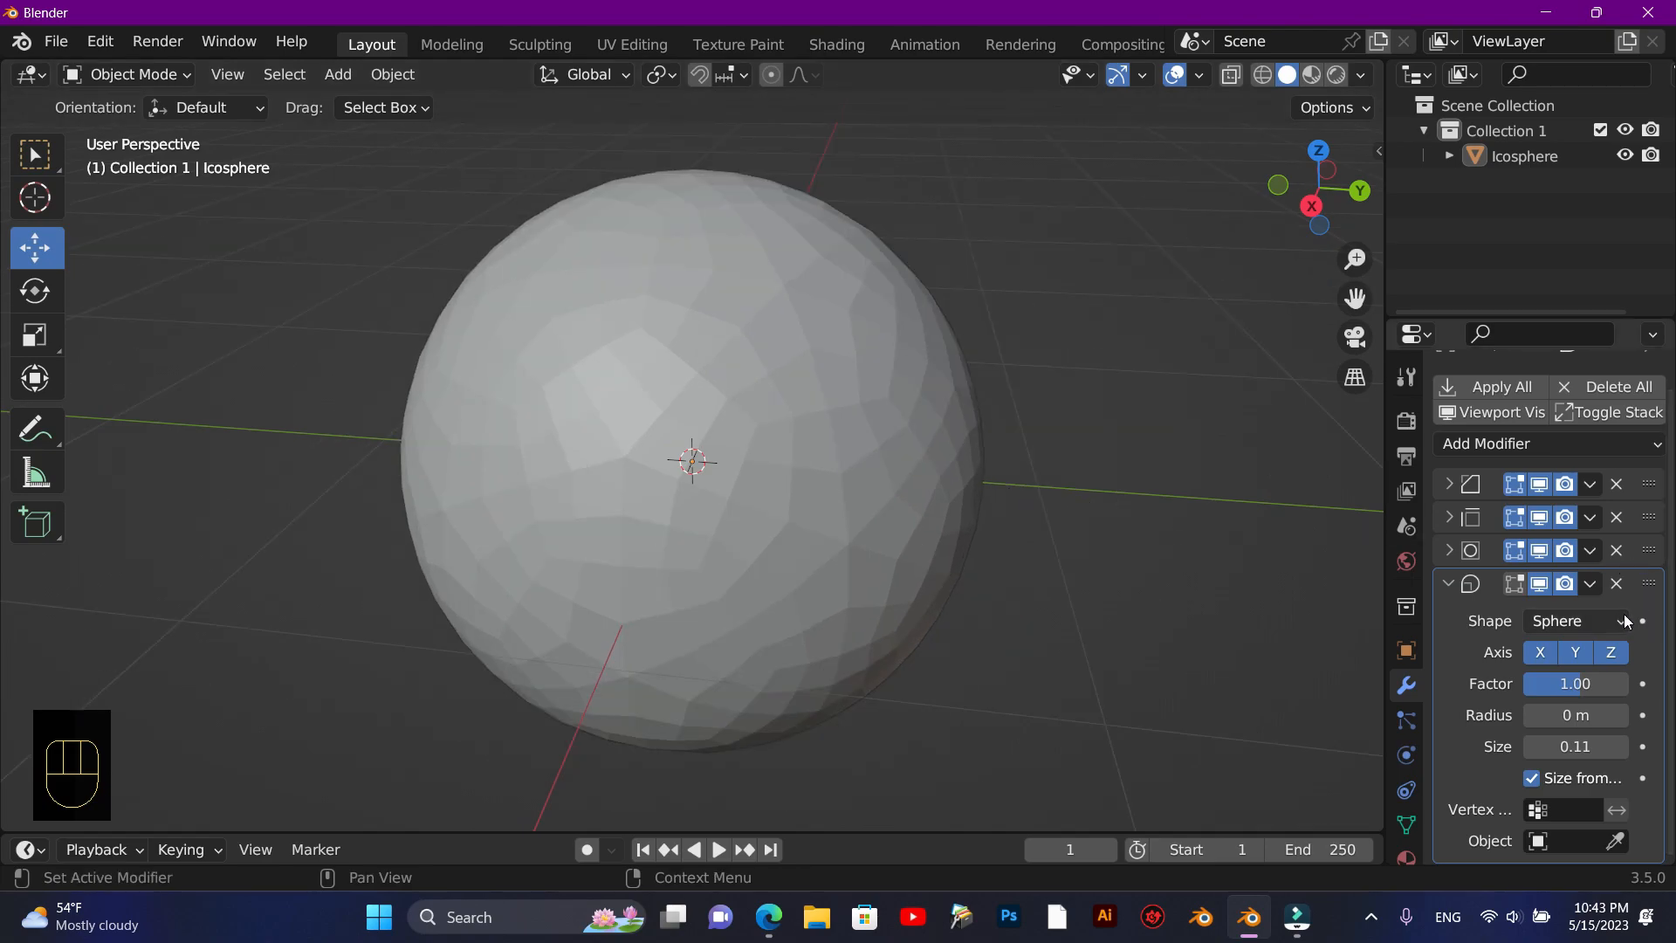
{"action": "left_click_drag", "start_coordinate": [1673, 546], "coordinate": [1675, 615]}
{"action": "left_click_drag", "start_coordinate": [1320, 194], "coordinate": [1552, 189]}
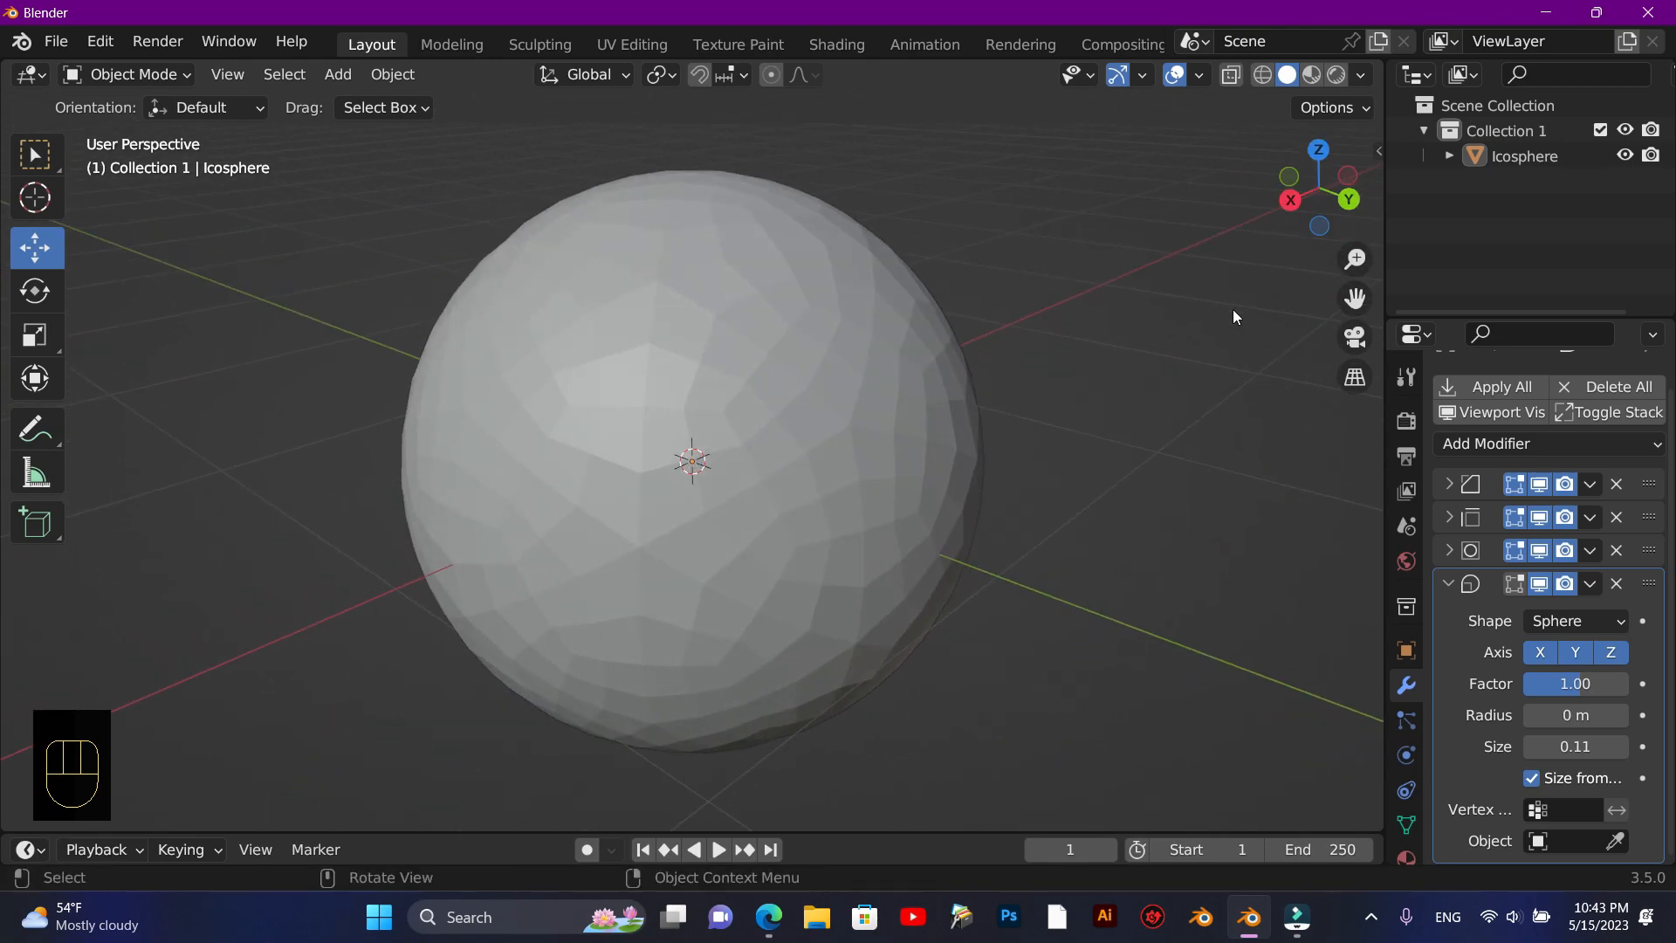
{"action": "key", "text": "F10"}
{"action": "left_click", "coordinate": [1149, 646]}
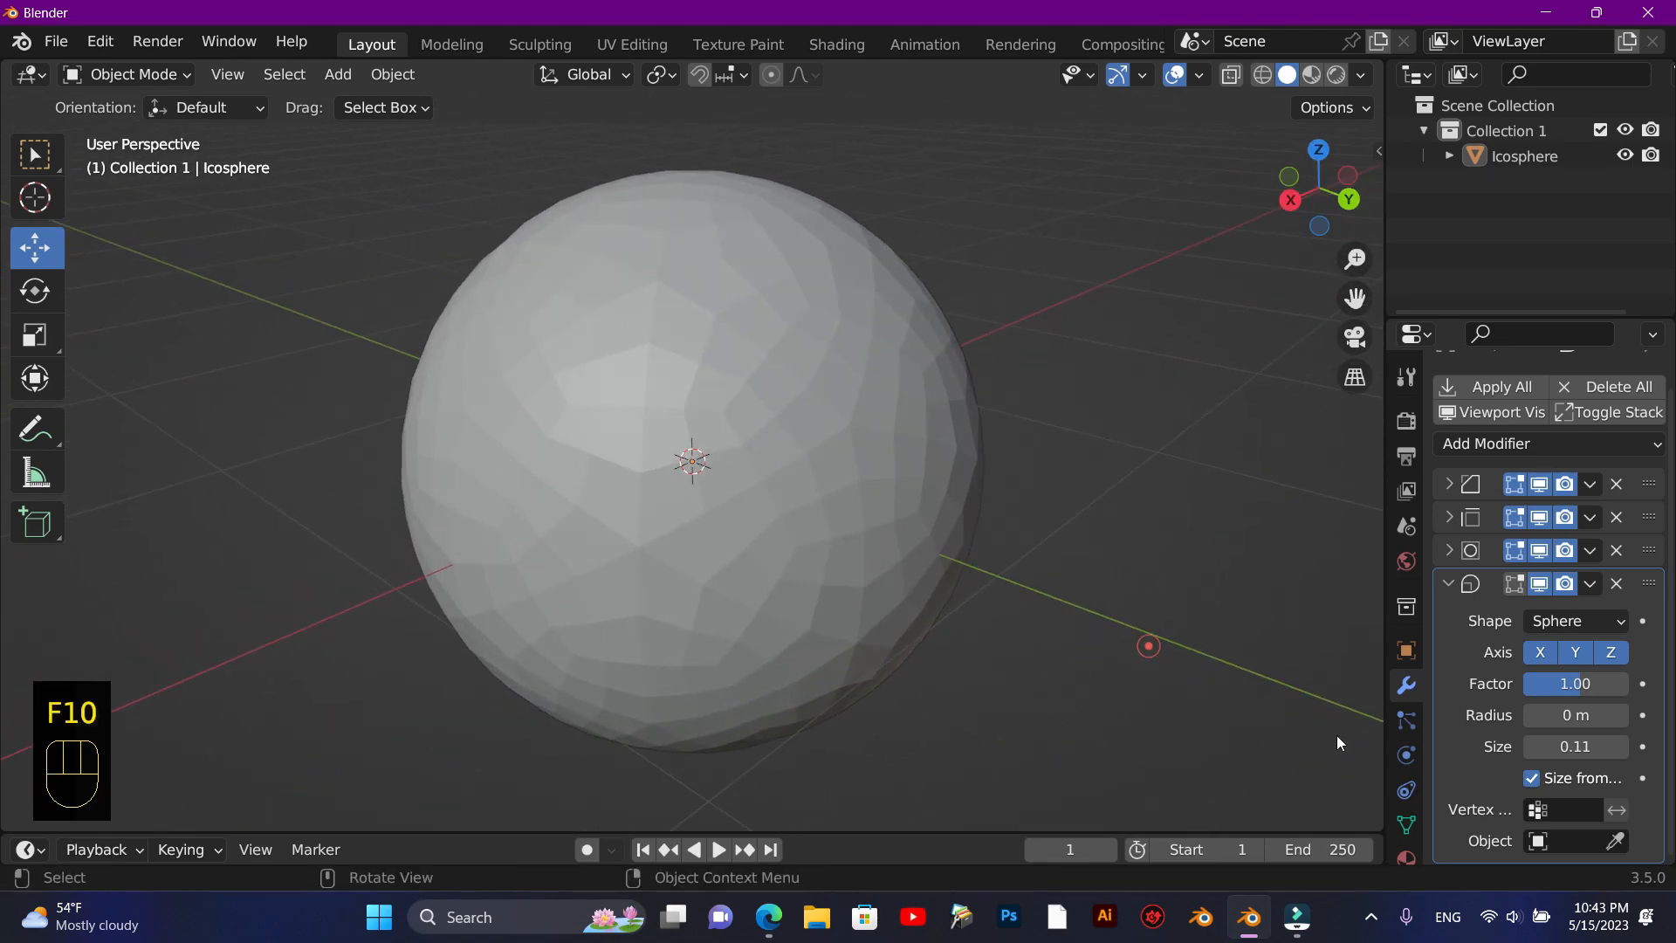
Step: Turn off the Cast modifier's Size from Radius option and collapse its settings
{"action": "left_click", "coordinate": [1532, 778]}
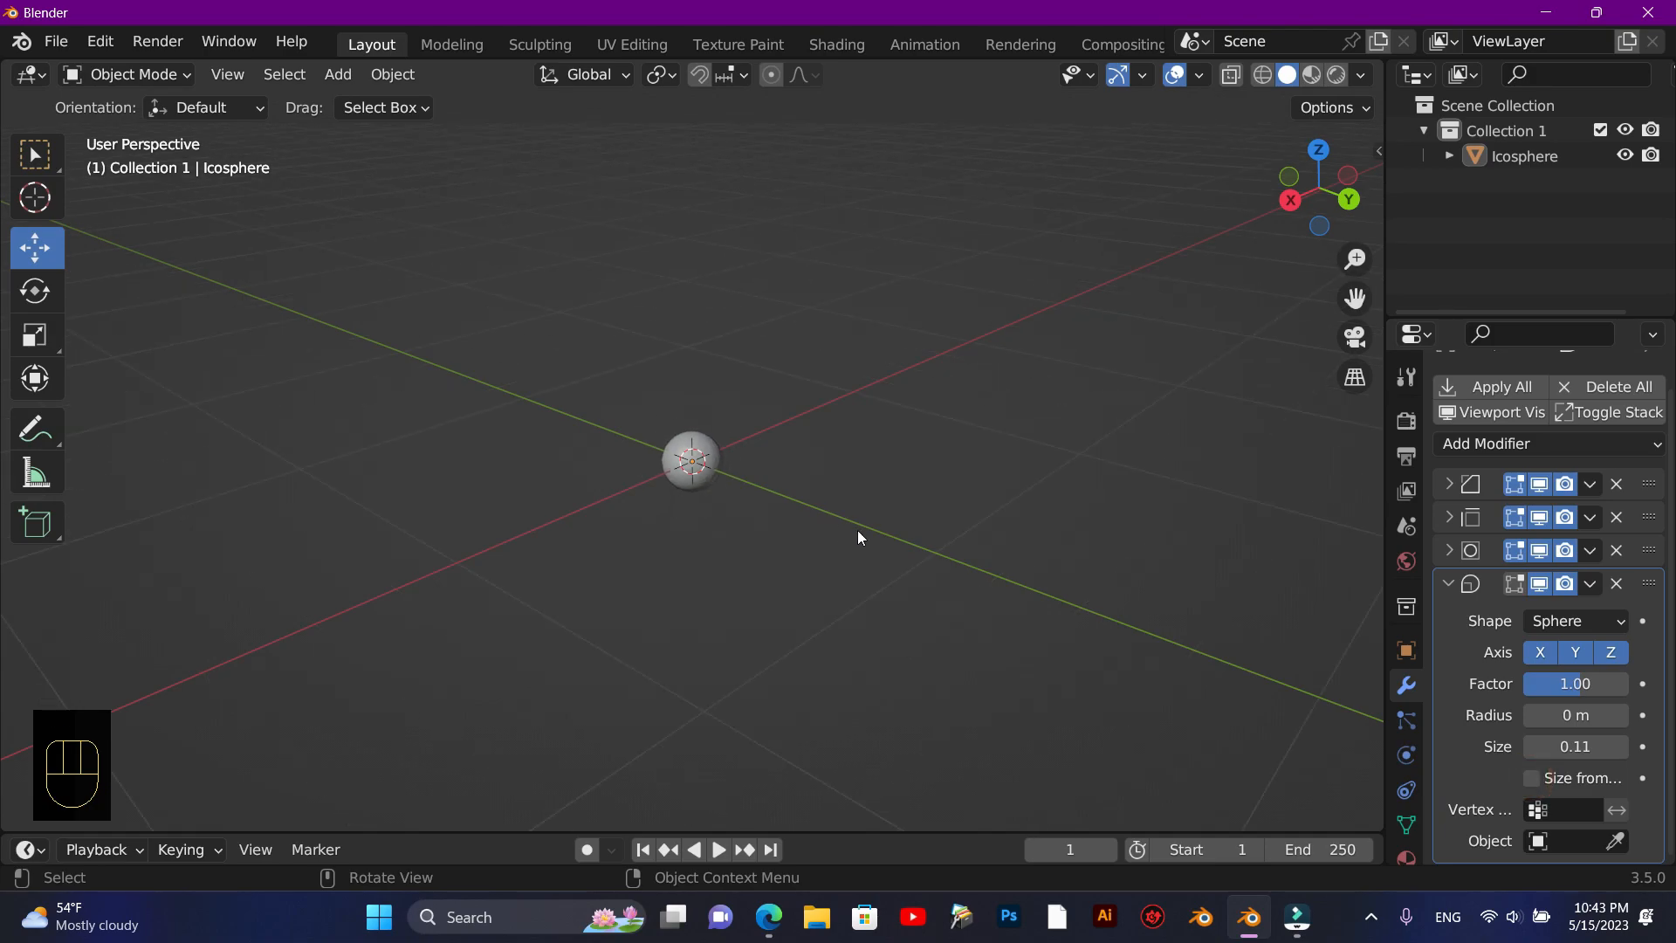
{"action": "left_click_drag", "start_coordinate": [1355, 259], "coordinate": [1355, 153]}
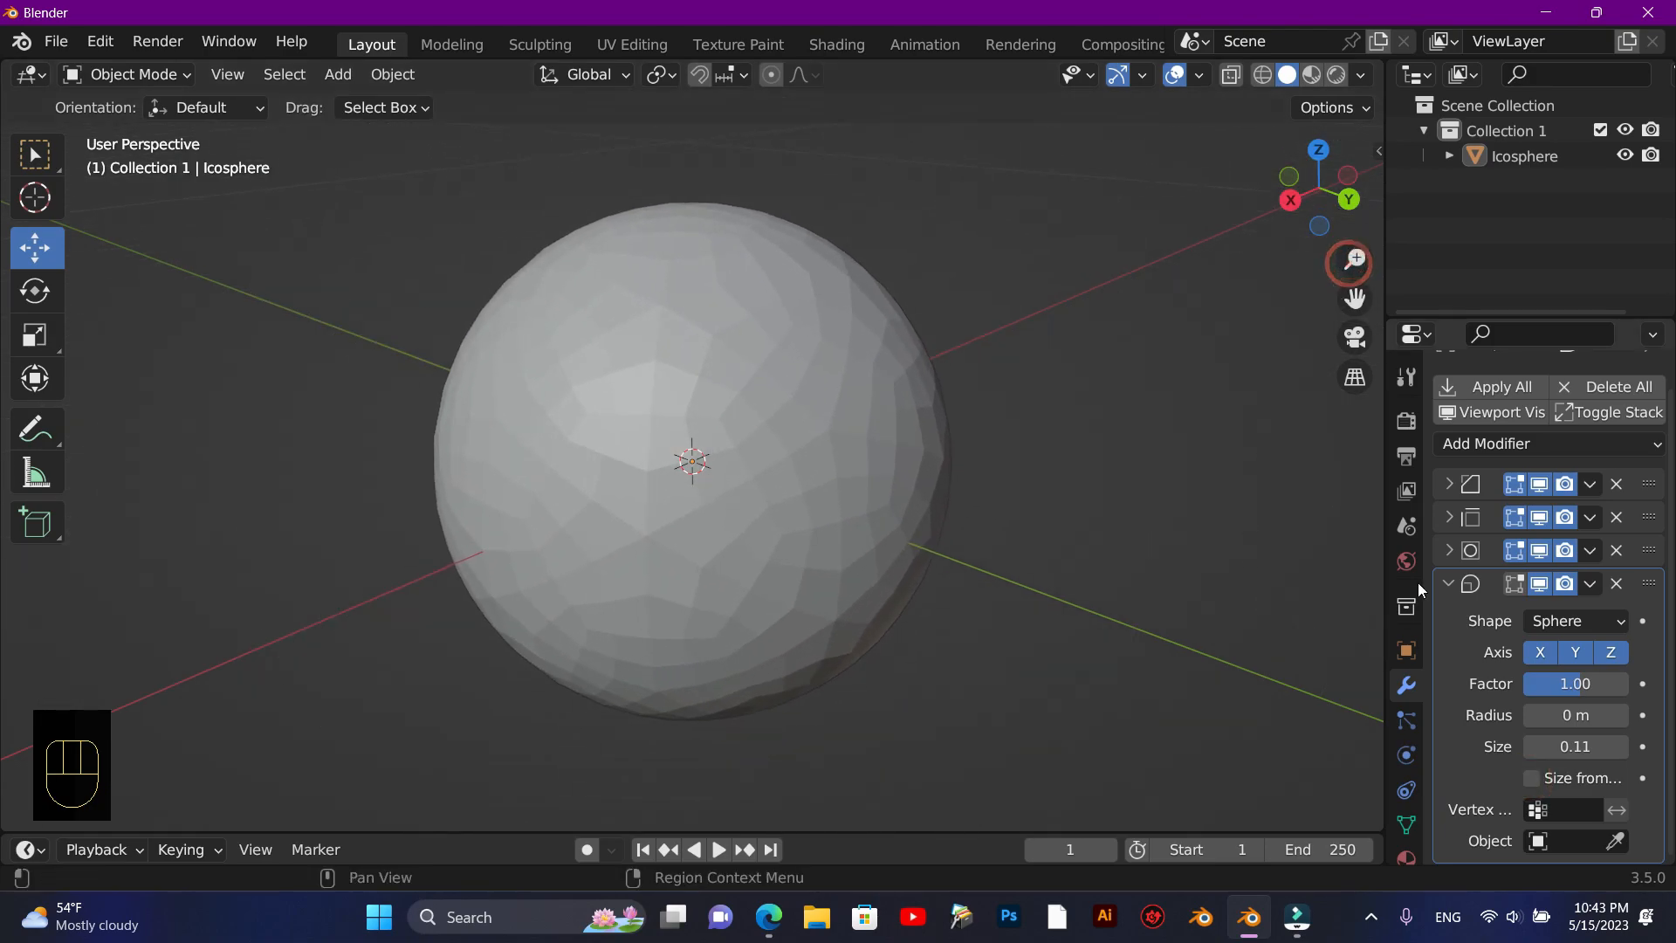
{"action": "left_click", "coordinate": [1446, 584]}
{"action": "key", "text": "F10"}
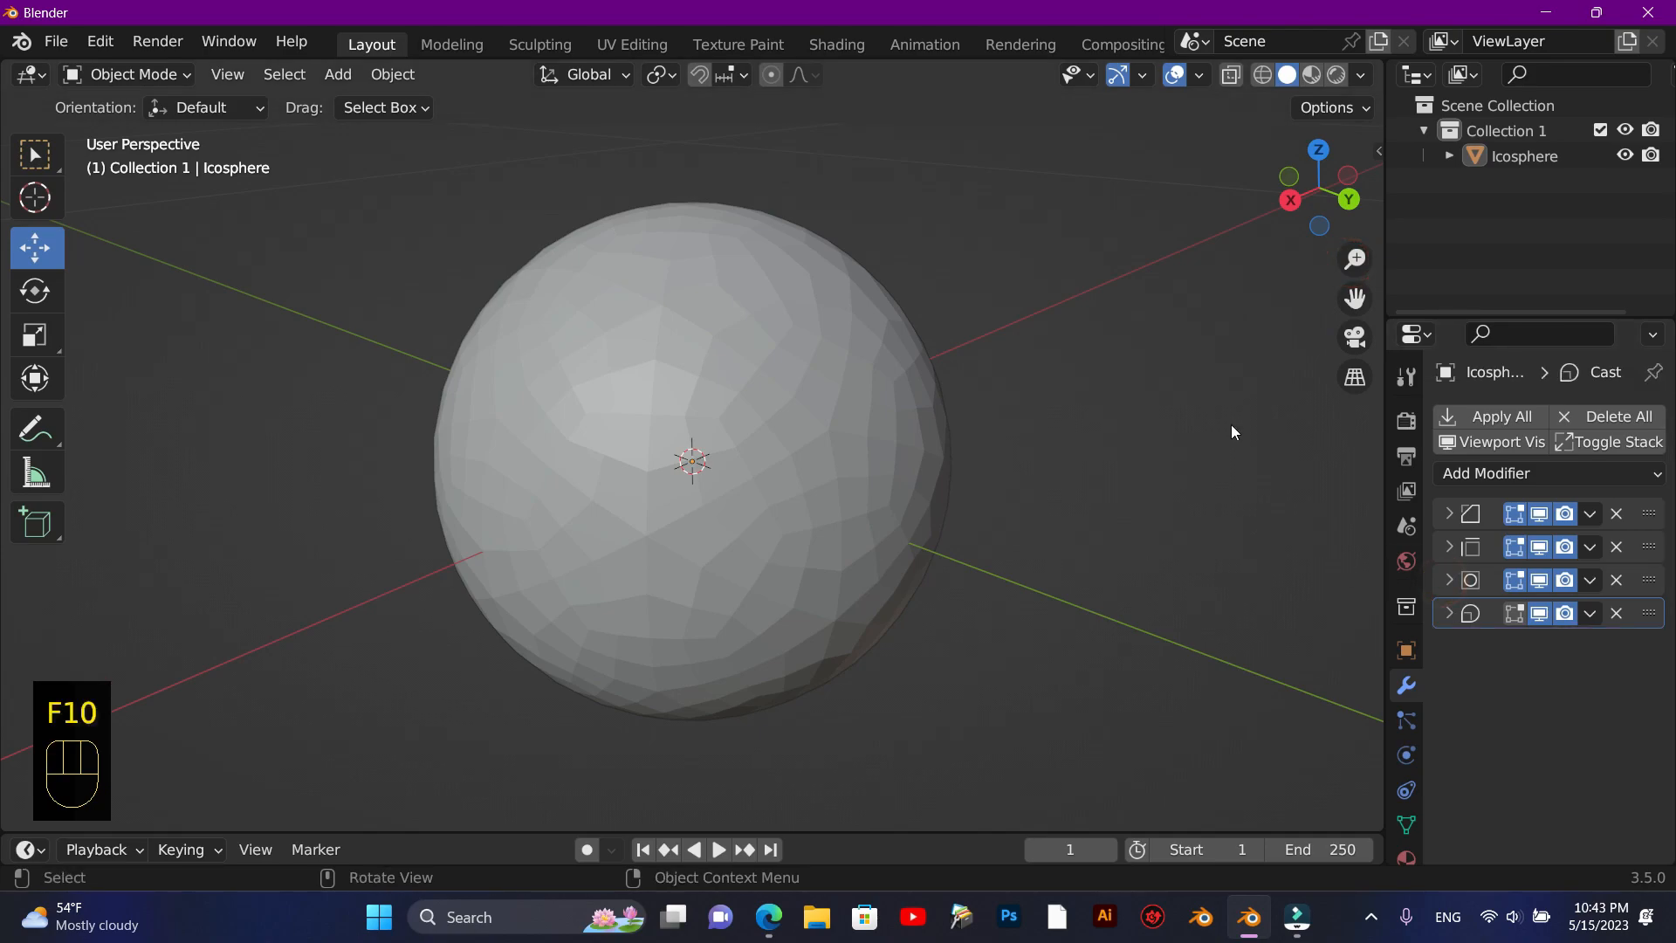
Step: Add a Solidify modifier to the icosphere and set its thickness to 0.02 m
{"action": "left_click", "coordinate": [1486, 473]}
{"action": "mouse_move", "coordinate": [1292, 45]}
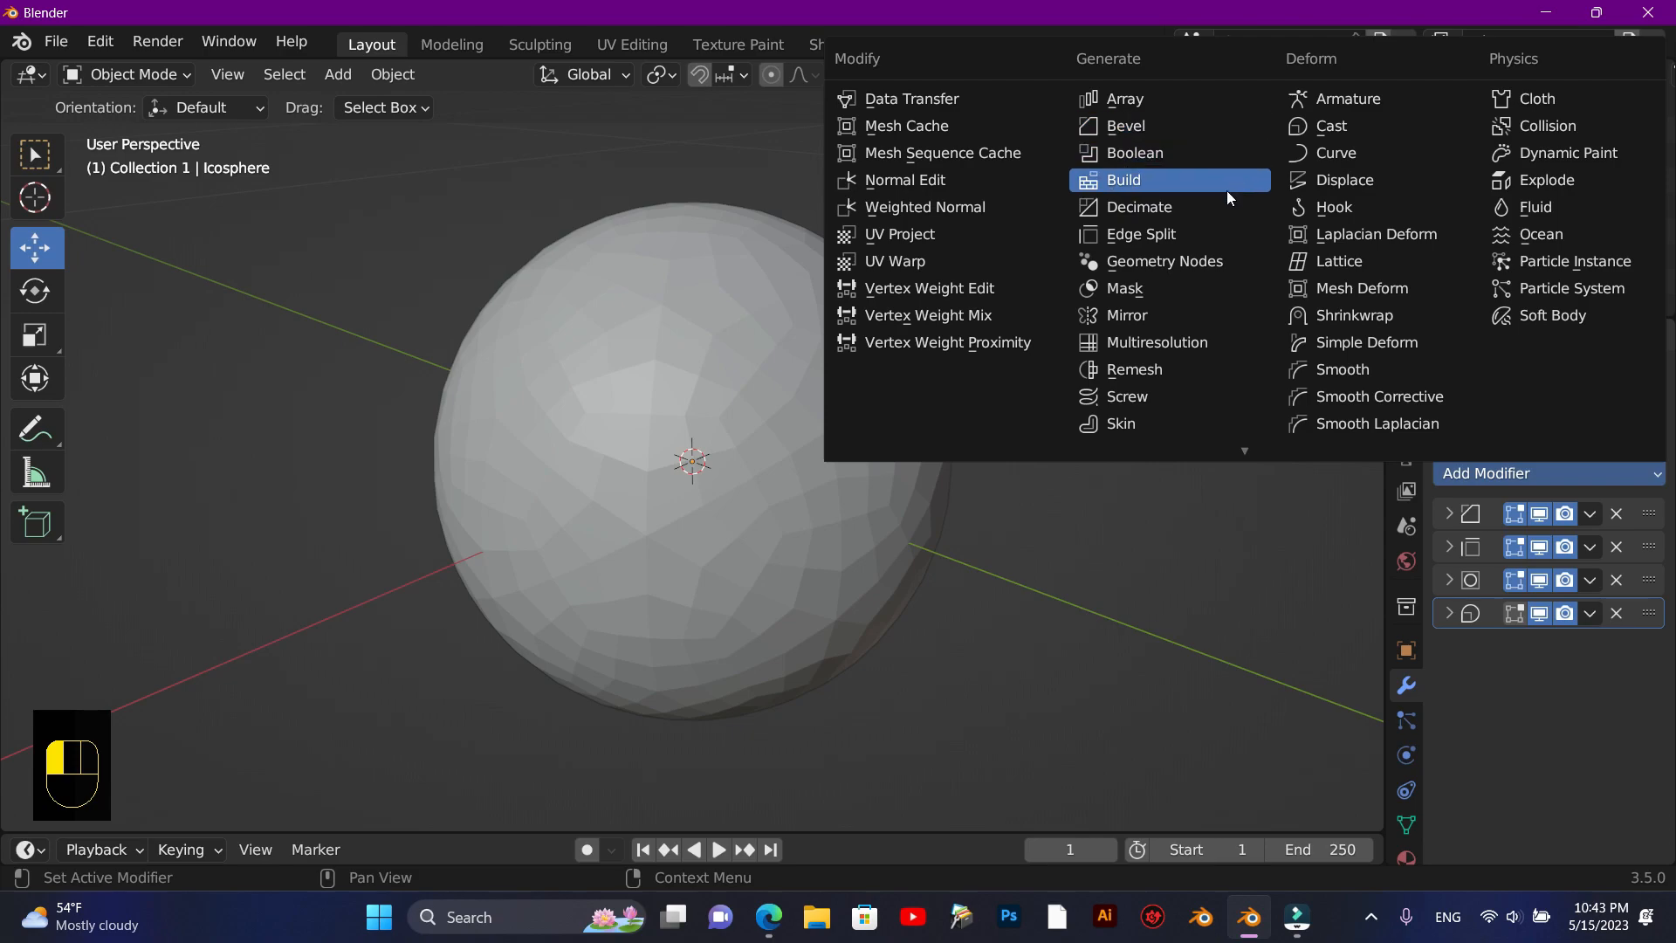
{"action": "mouse_move", "coordinate": [1247, 450]}
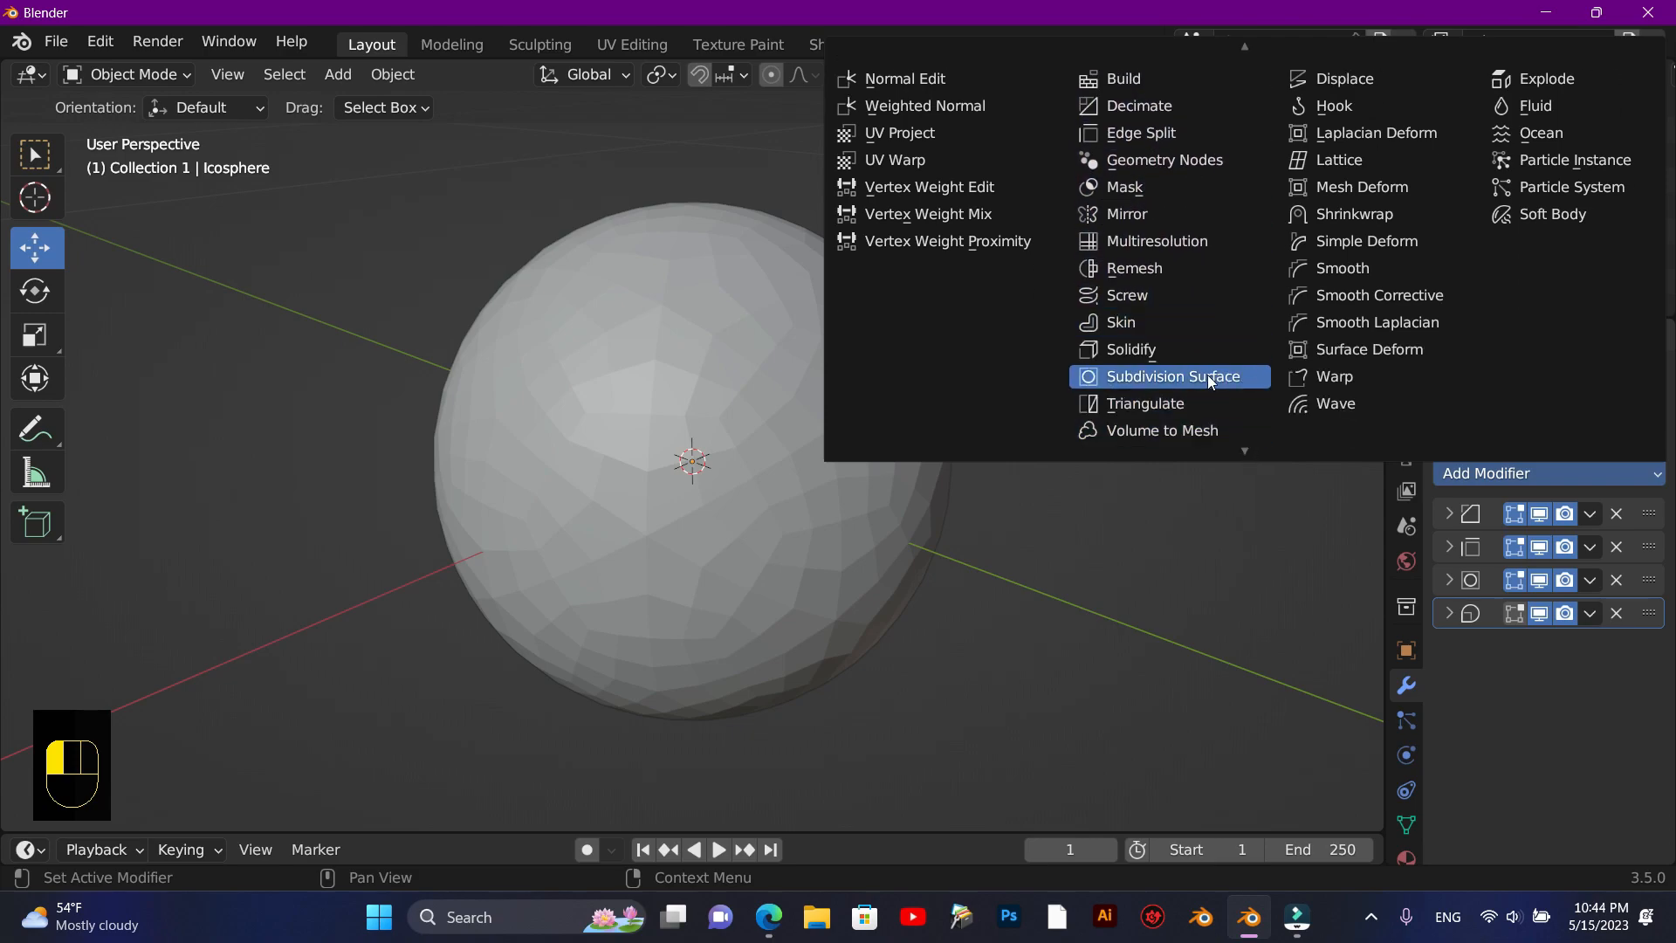
{"action": "left_click", "coordinate": [1184, 352]}
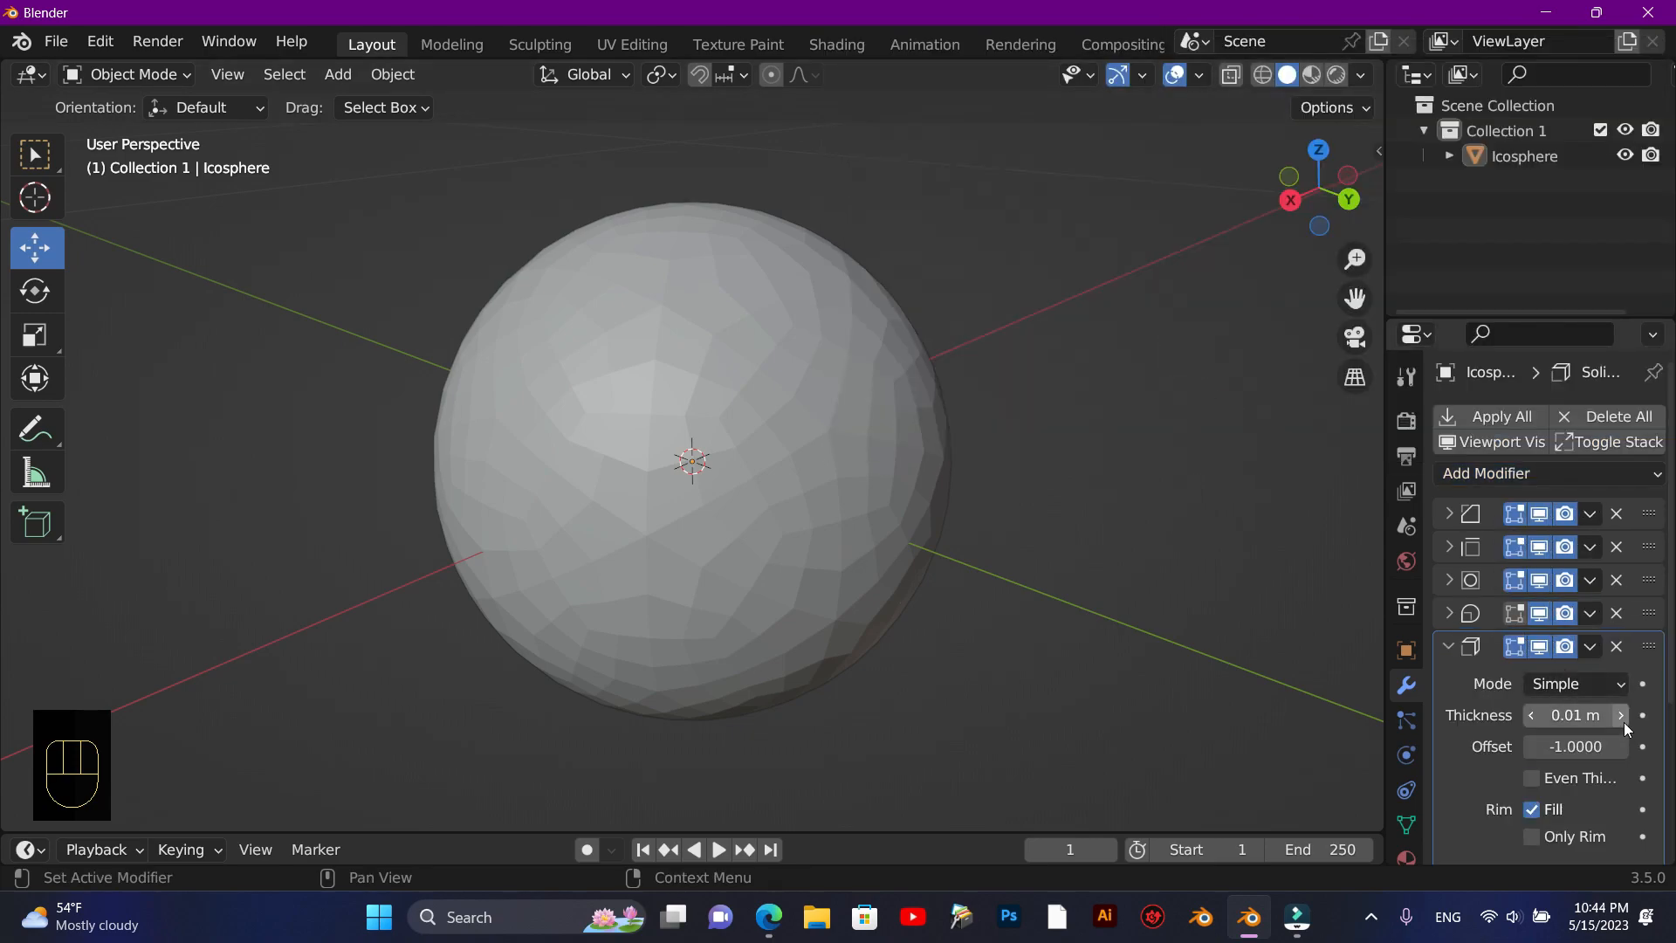
{"action": "left_click", "coordinate": [1594, 715]}
{"action": "left_click", "coordinate": [1593, 714]}
{"action": "key", "text": "BackSpace"}
{"action": "key", "text": "BackSpace"}
{"action": "key", "text": "BackSpace"}
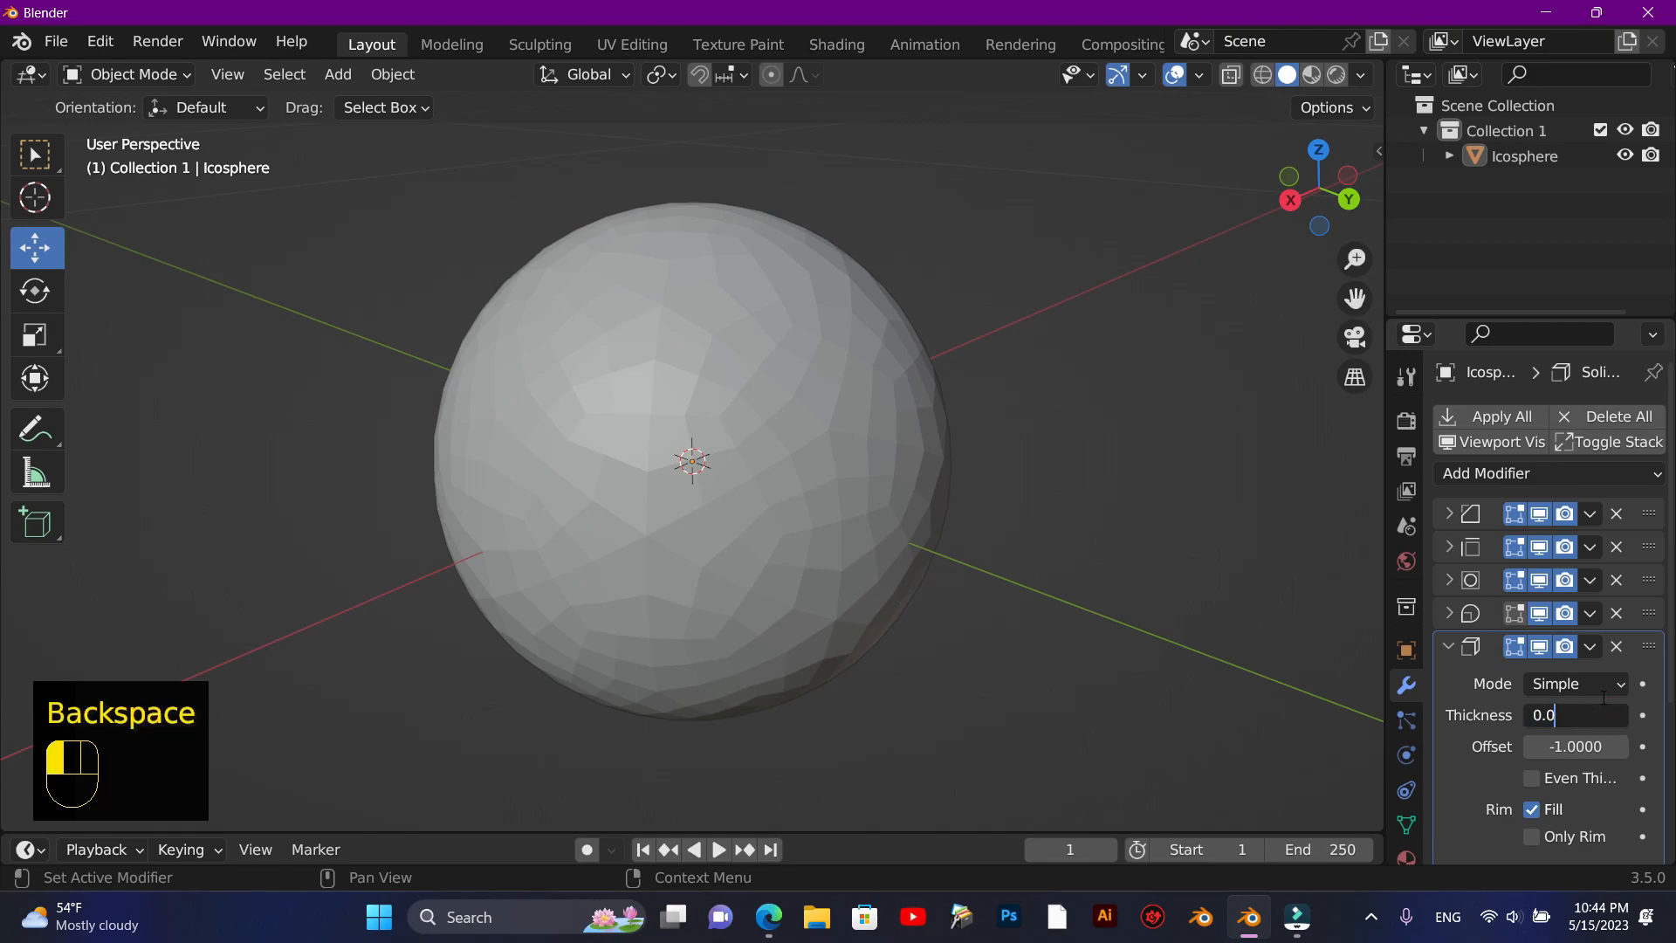
{"action": "type", "text": "2"}
{"action": "left_click", "coordinate": [1445, 756]}
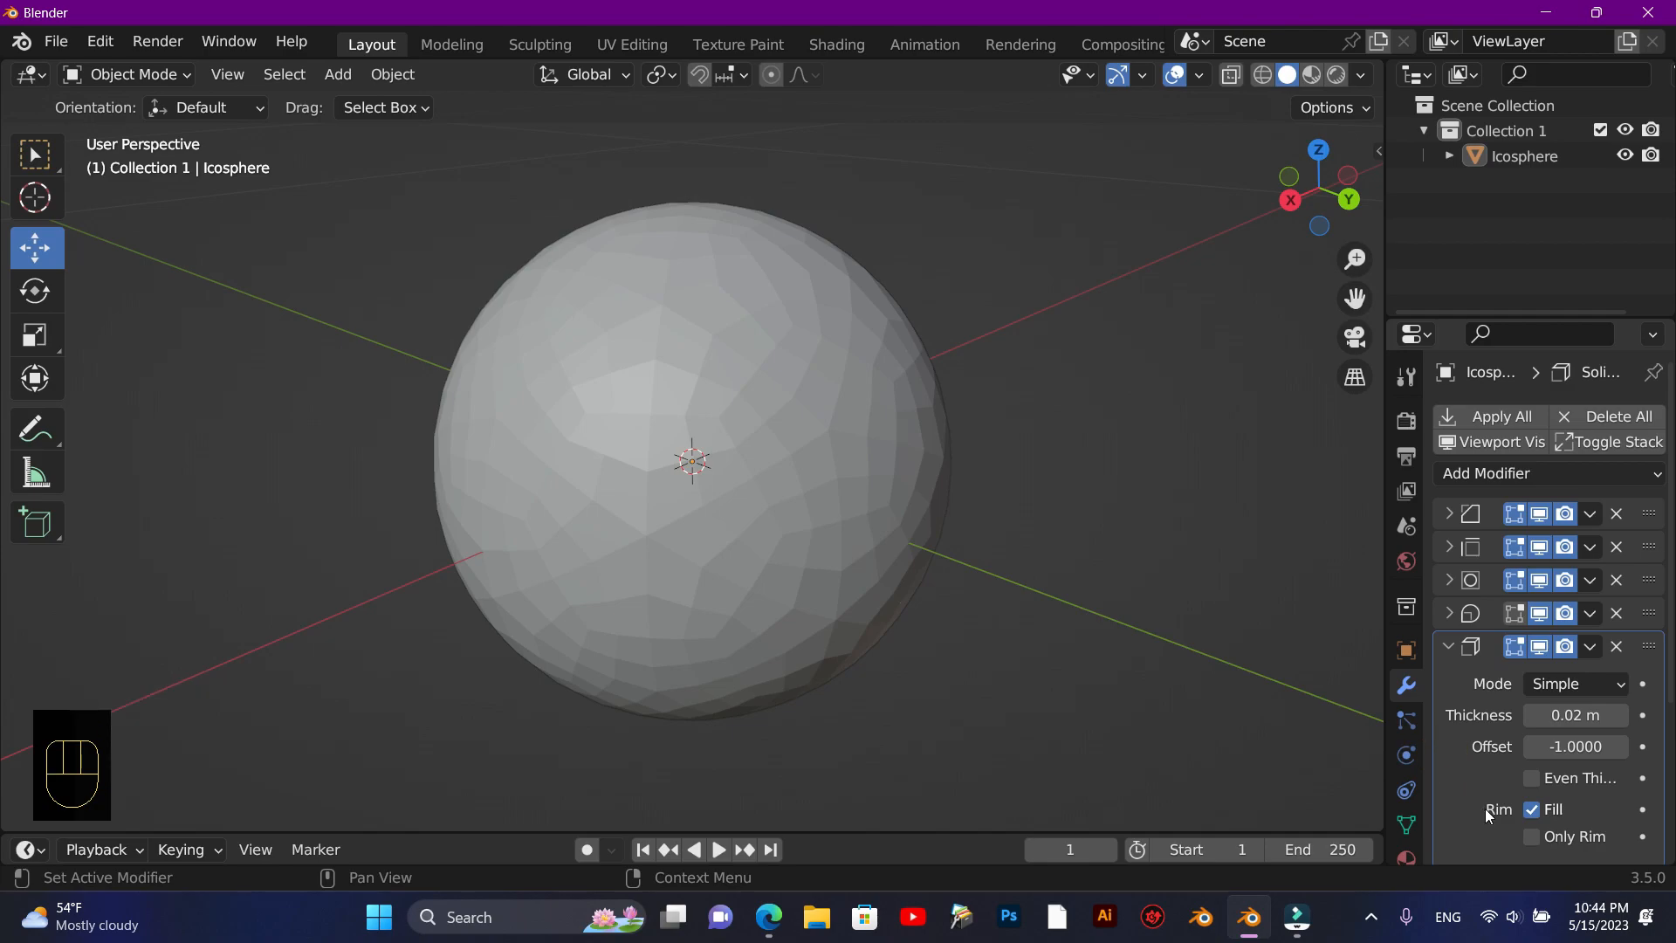
Step: Enable Only Rim in the Solidify modifier and collapse its settings
{"action": "left_click", "coordinate": [1526, 834]}
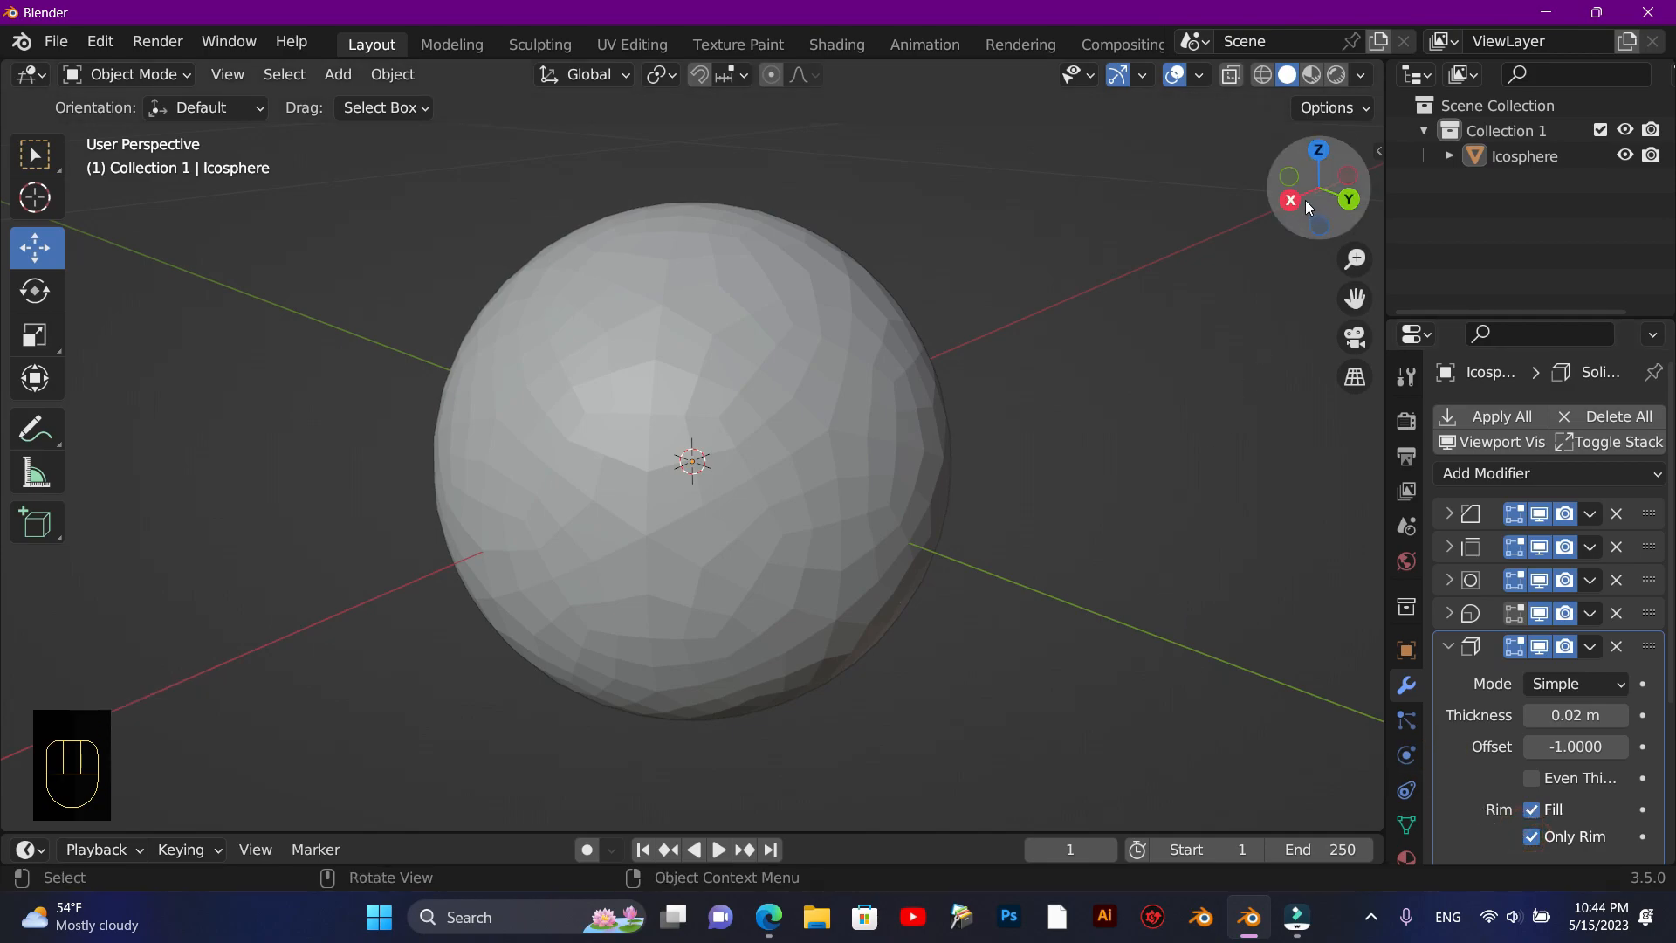
{"action": "left_click_drag", "start_coordinate": [1351, 207], "coordinate": [1291, 227]}
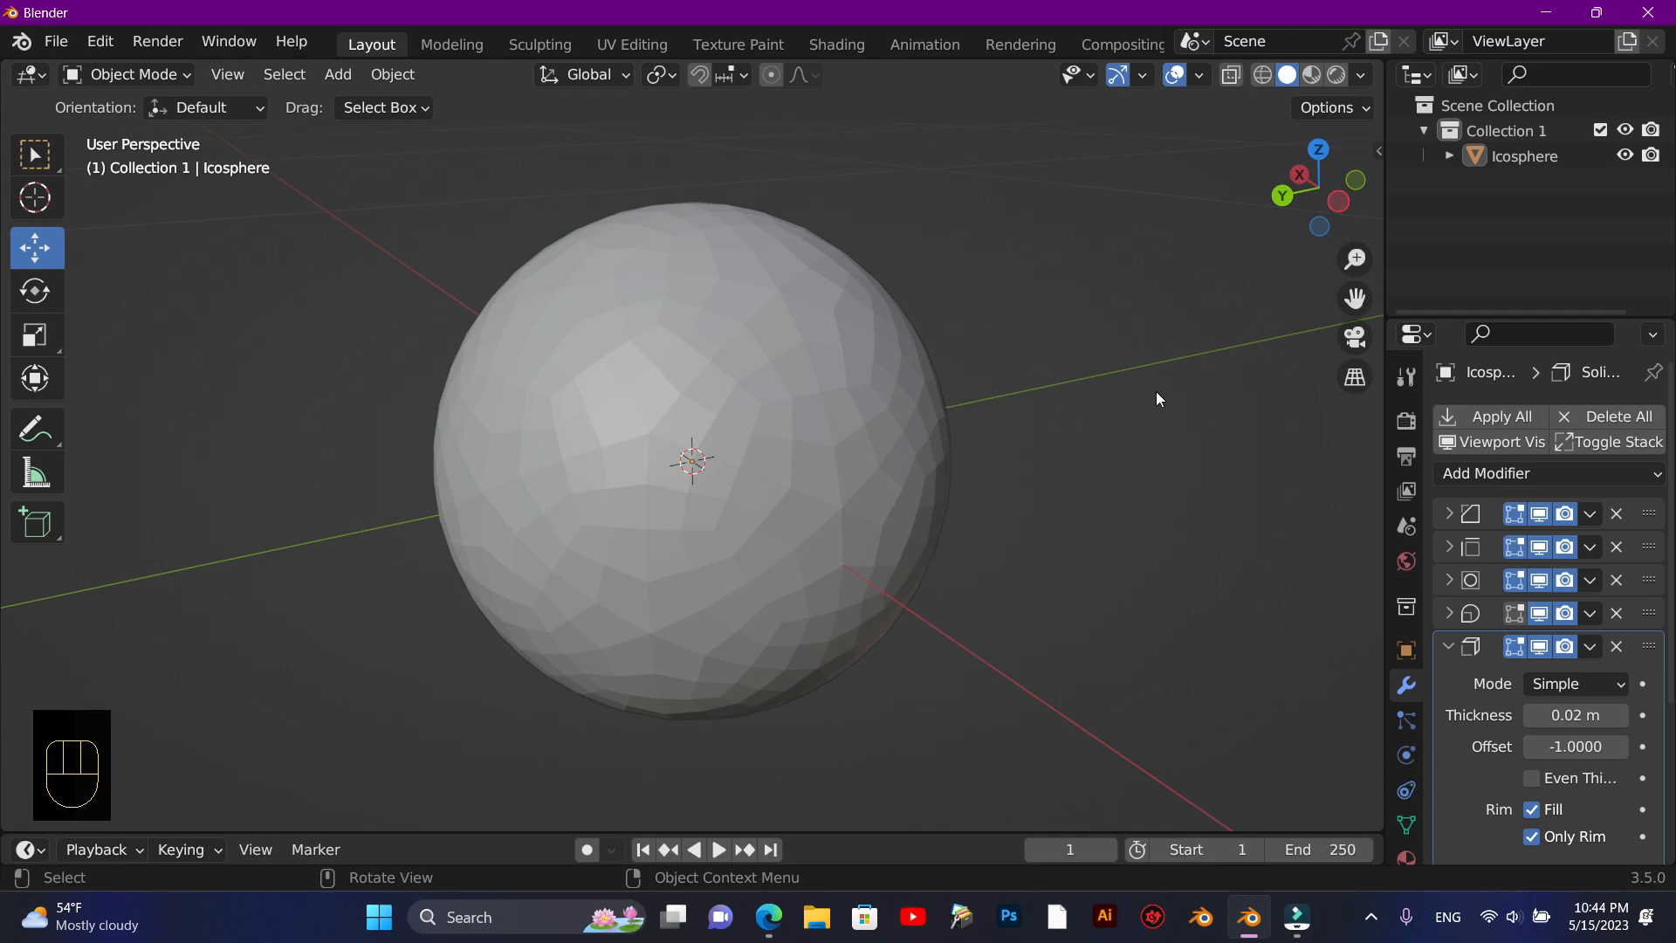
{"action": "key", "text": "F10"}
{"action": "left_click", "coordinate": [1115, 530]}
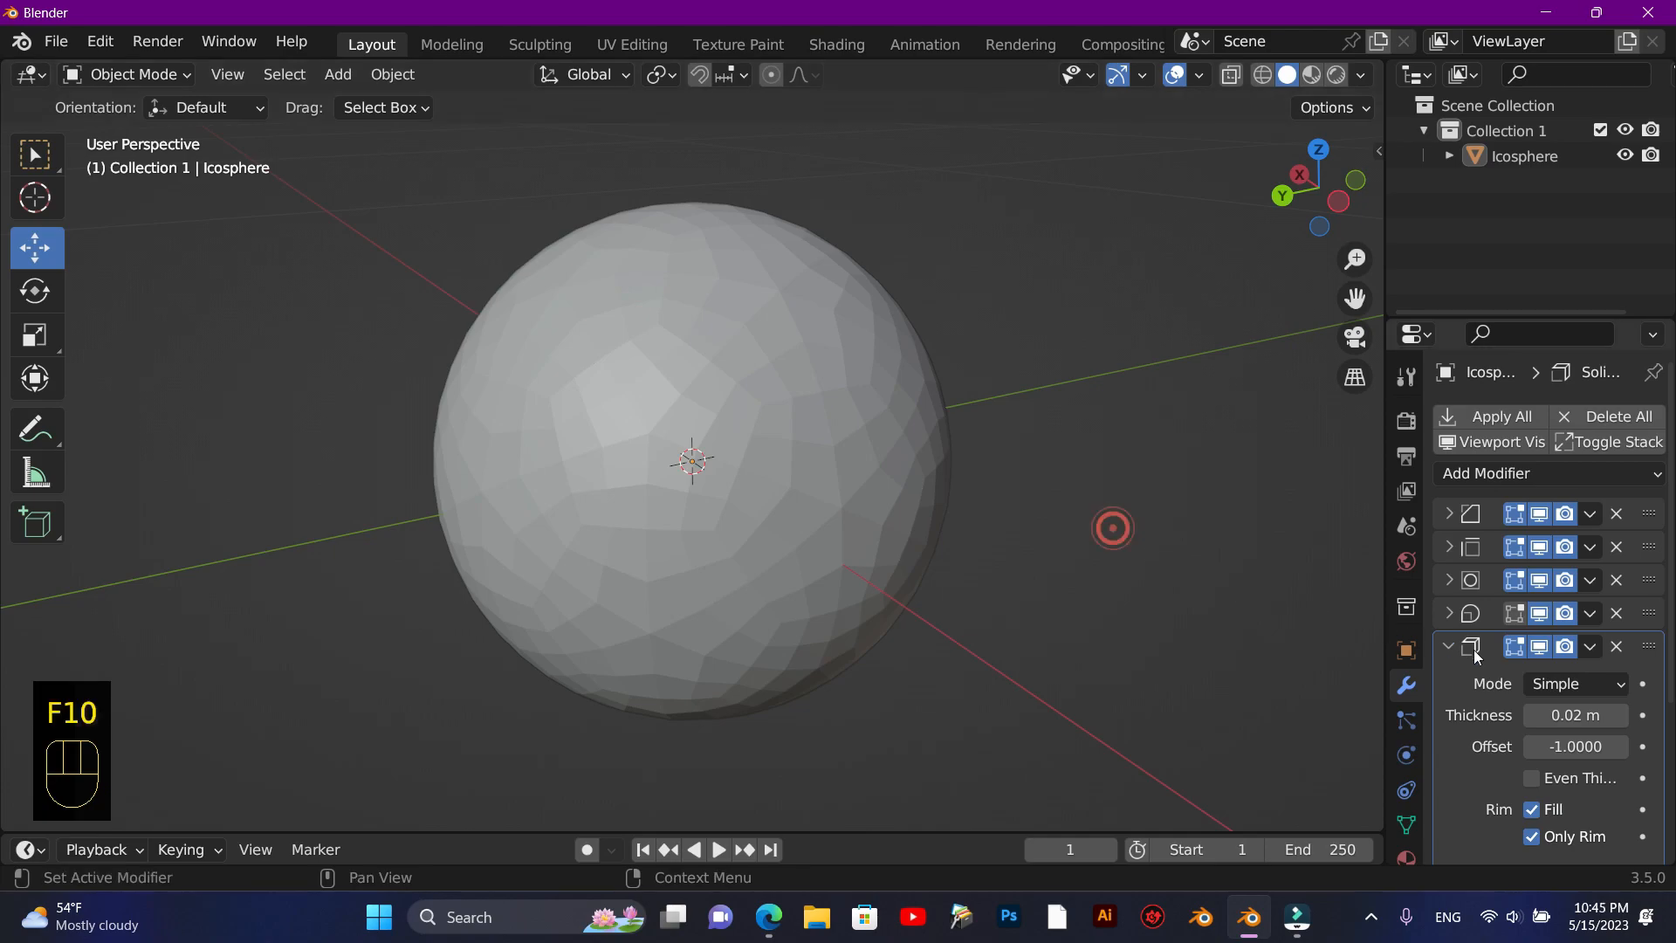
{"action": "left_click", "coordinate": [1449, 646]}
Step: Add a second Bevel modifier after Solidify with an amount of 0.005 m and 2 segments
{"action": "left_click", "coordinate": [1473, 468]}
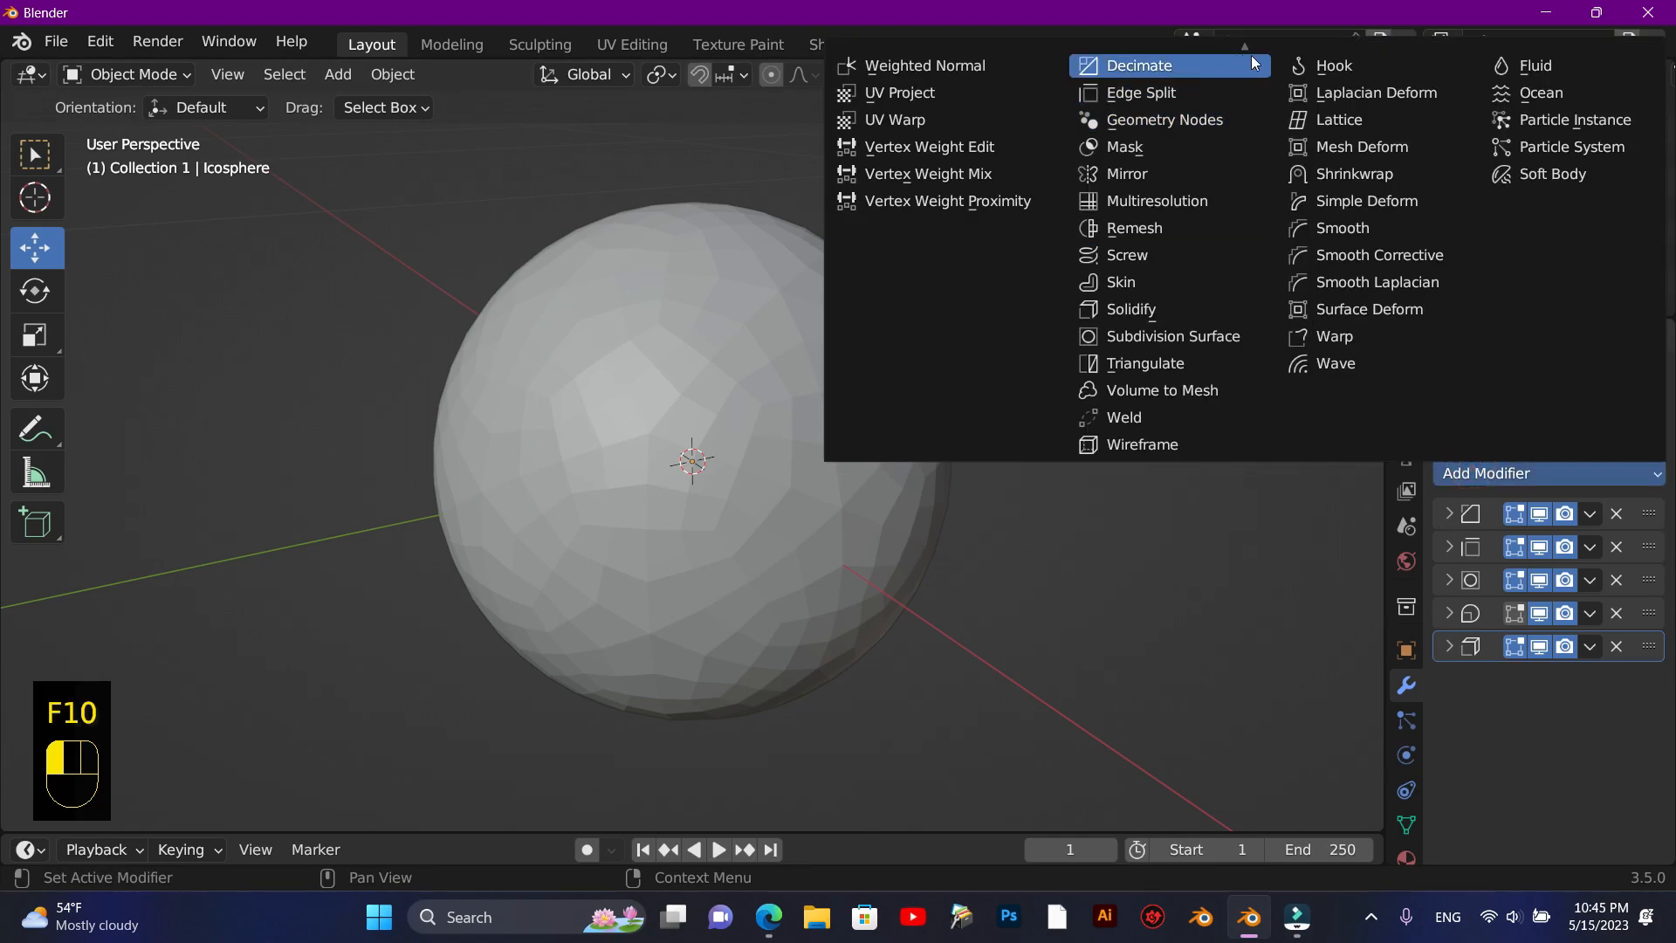
{"action": "left_click", "coordinate": [1174, 125]}
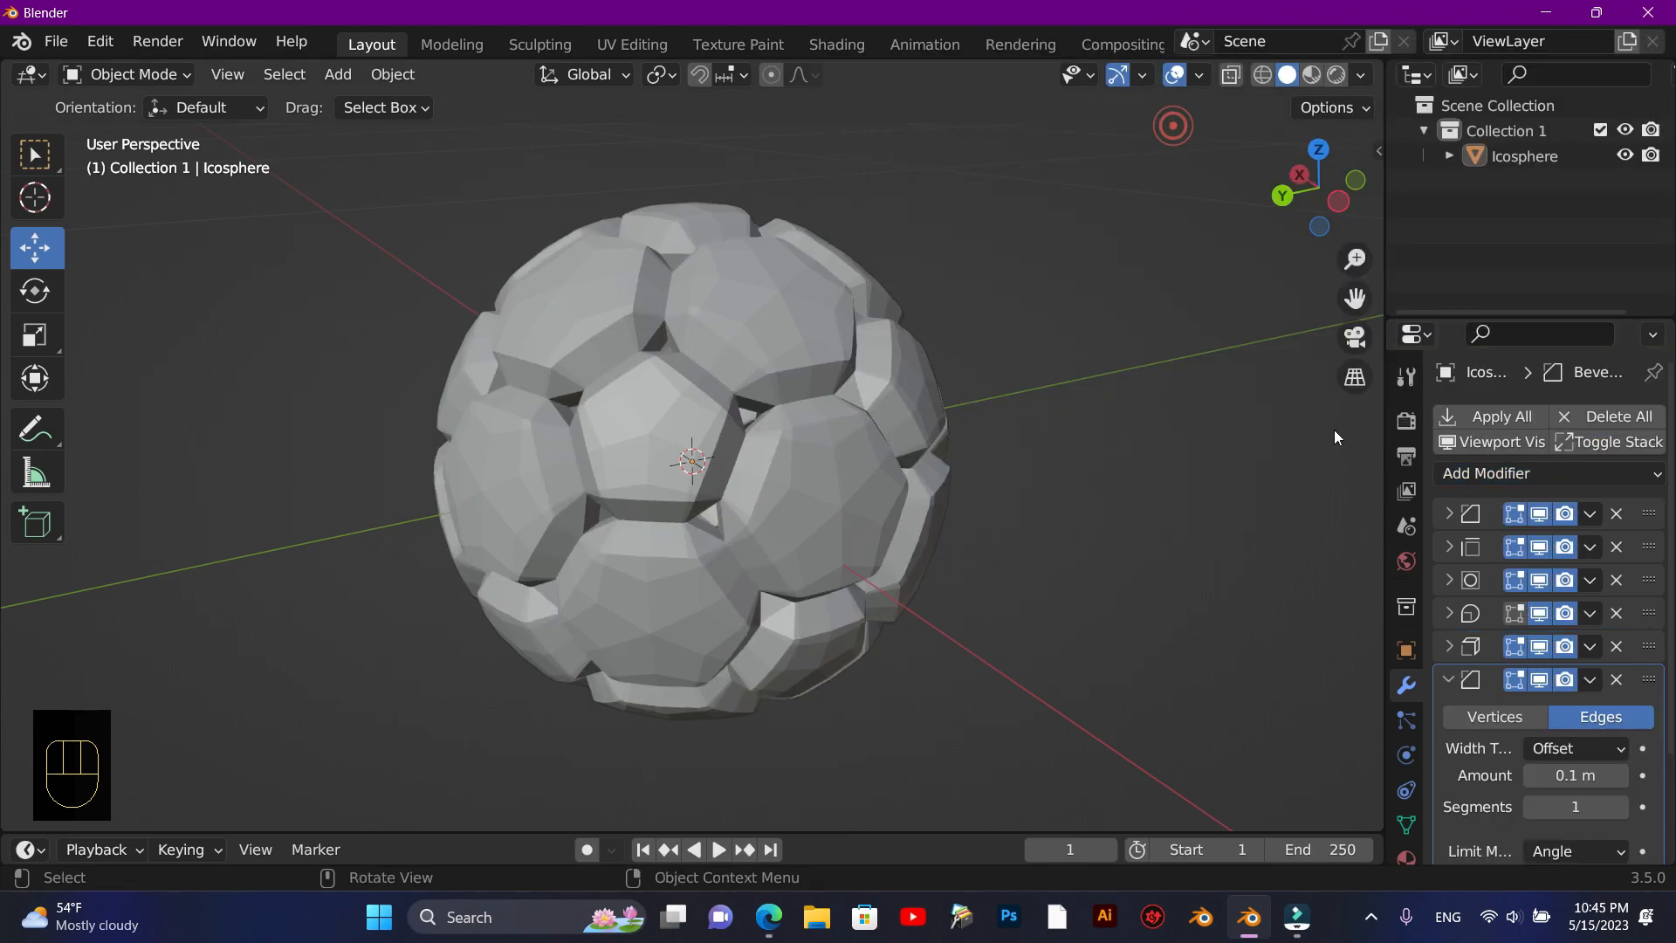
{"action": "scroll", "coordinate": [1668, 598], "scroll_direction": "down", "scroll_amount": 4}
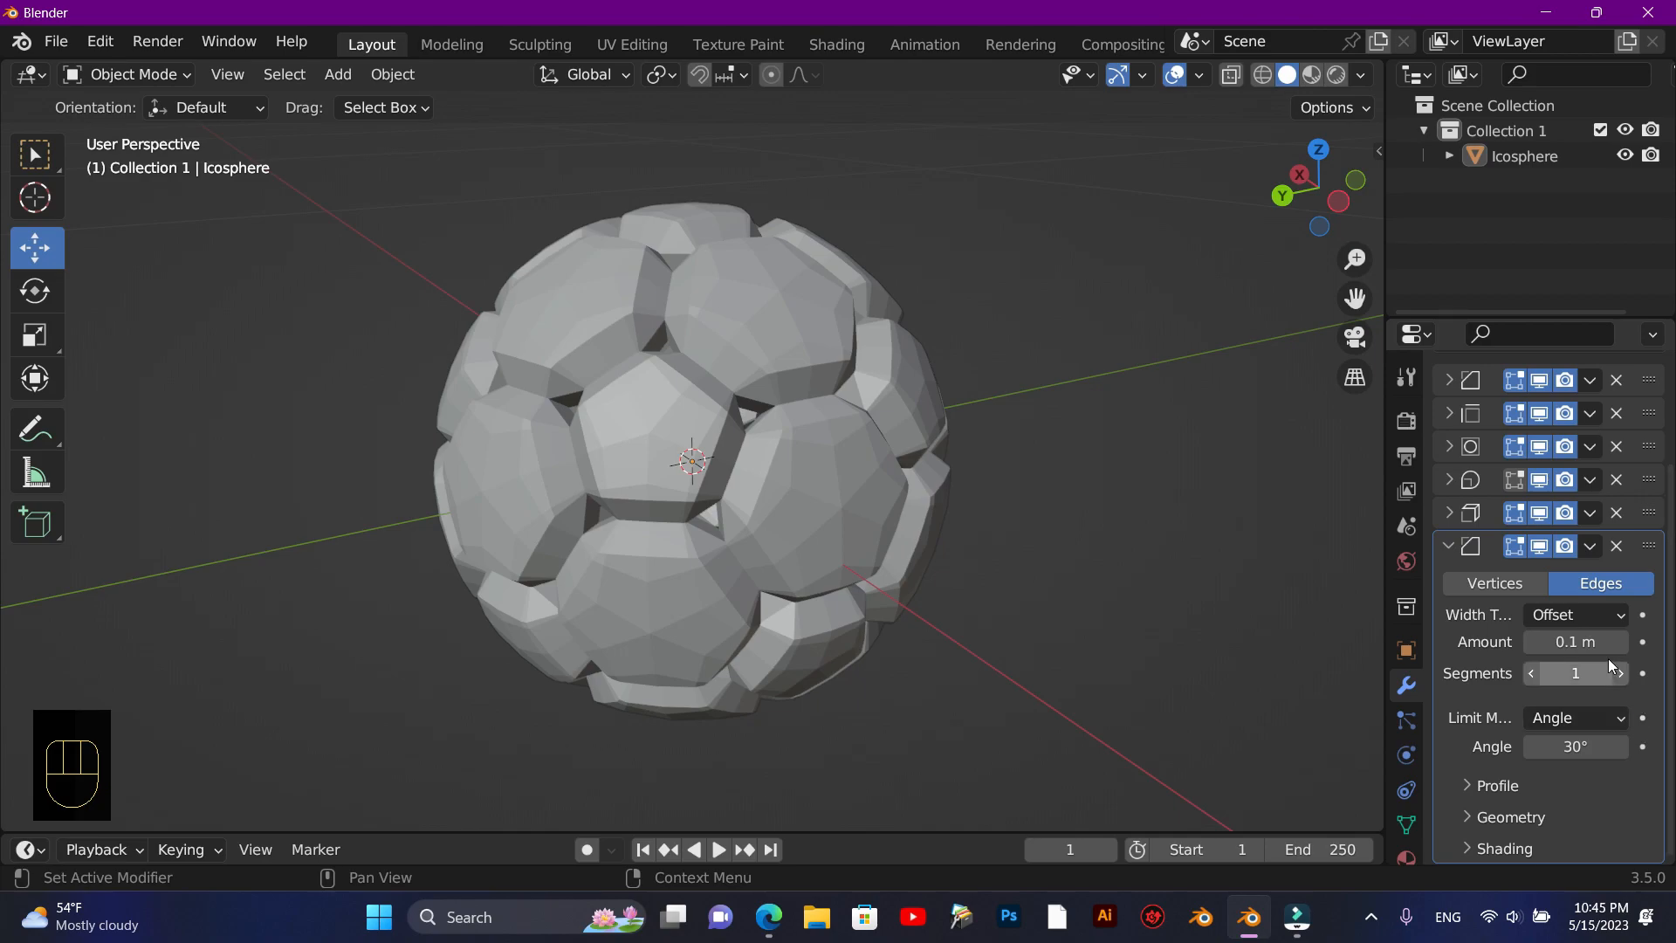
{"action": "left_click", "coordinate": [1595, 643]}
{"action": "left_click", "coordinate": [1596, 645]}
{"action": "left_click", "coordinate": [1596, 644]}
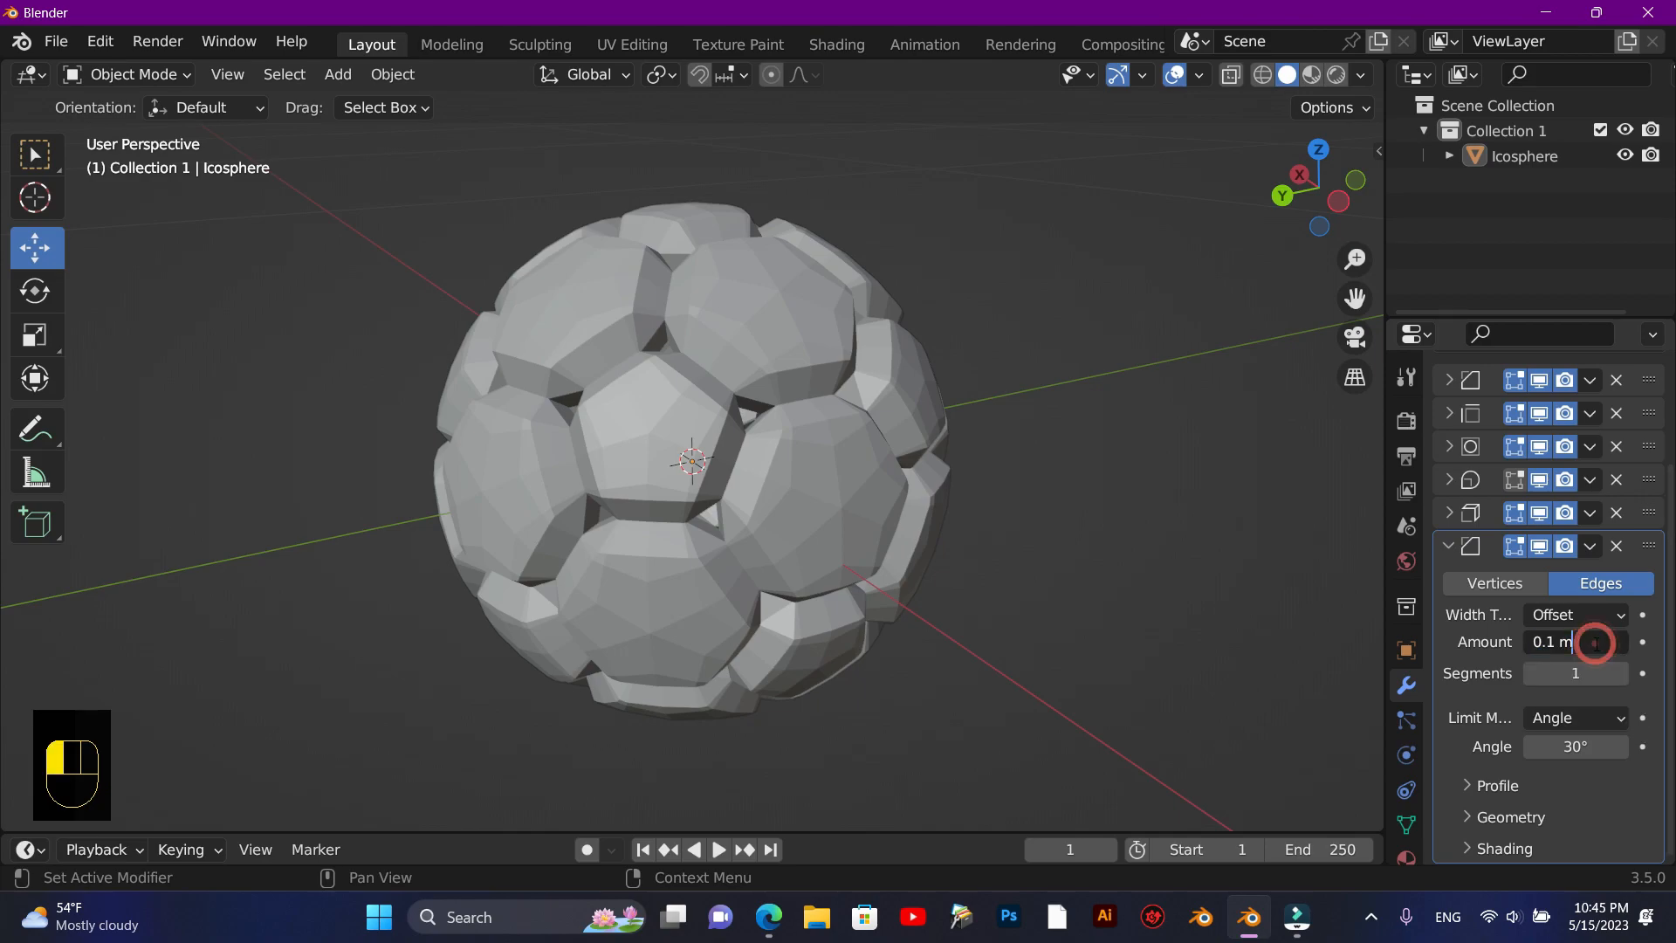
{"action": "key", "text": "BackSpace"}
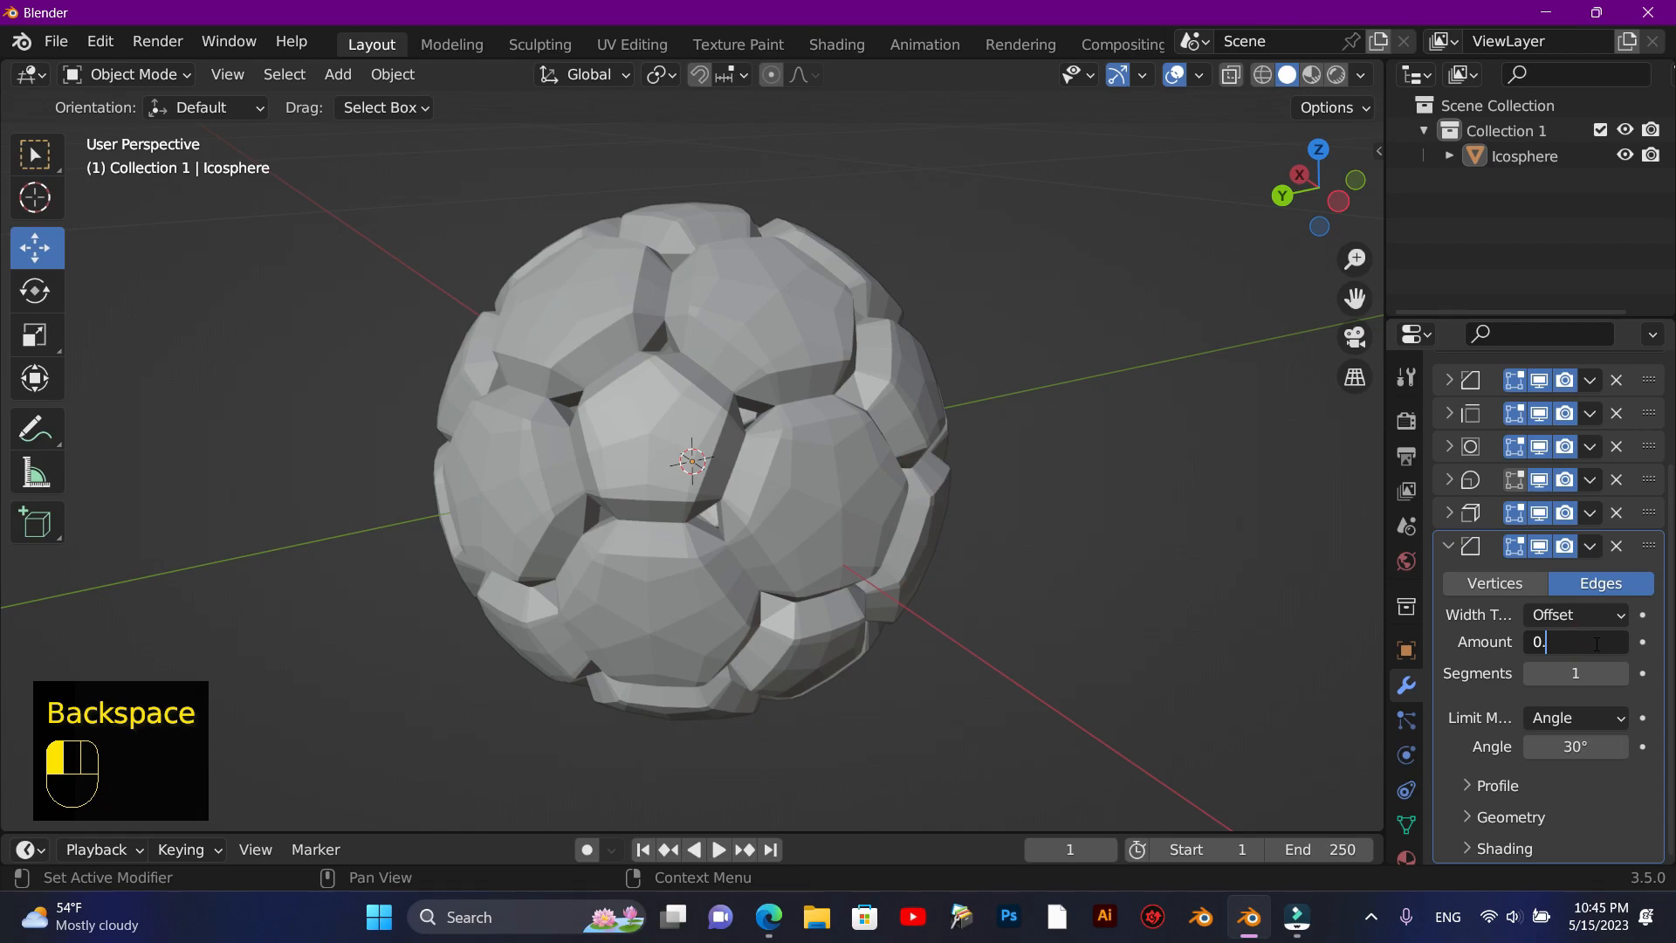
{"action": "type", "text": "005"}
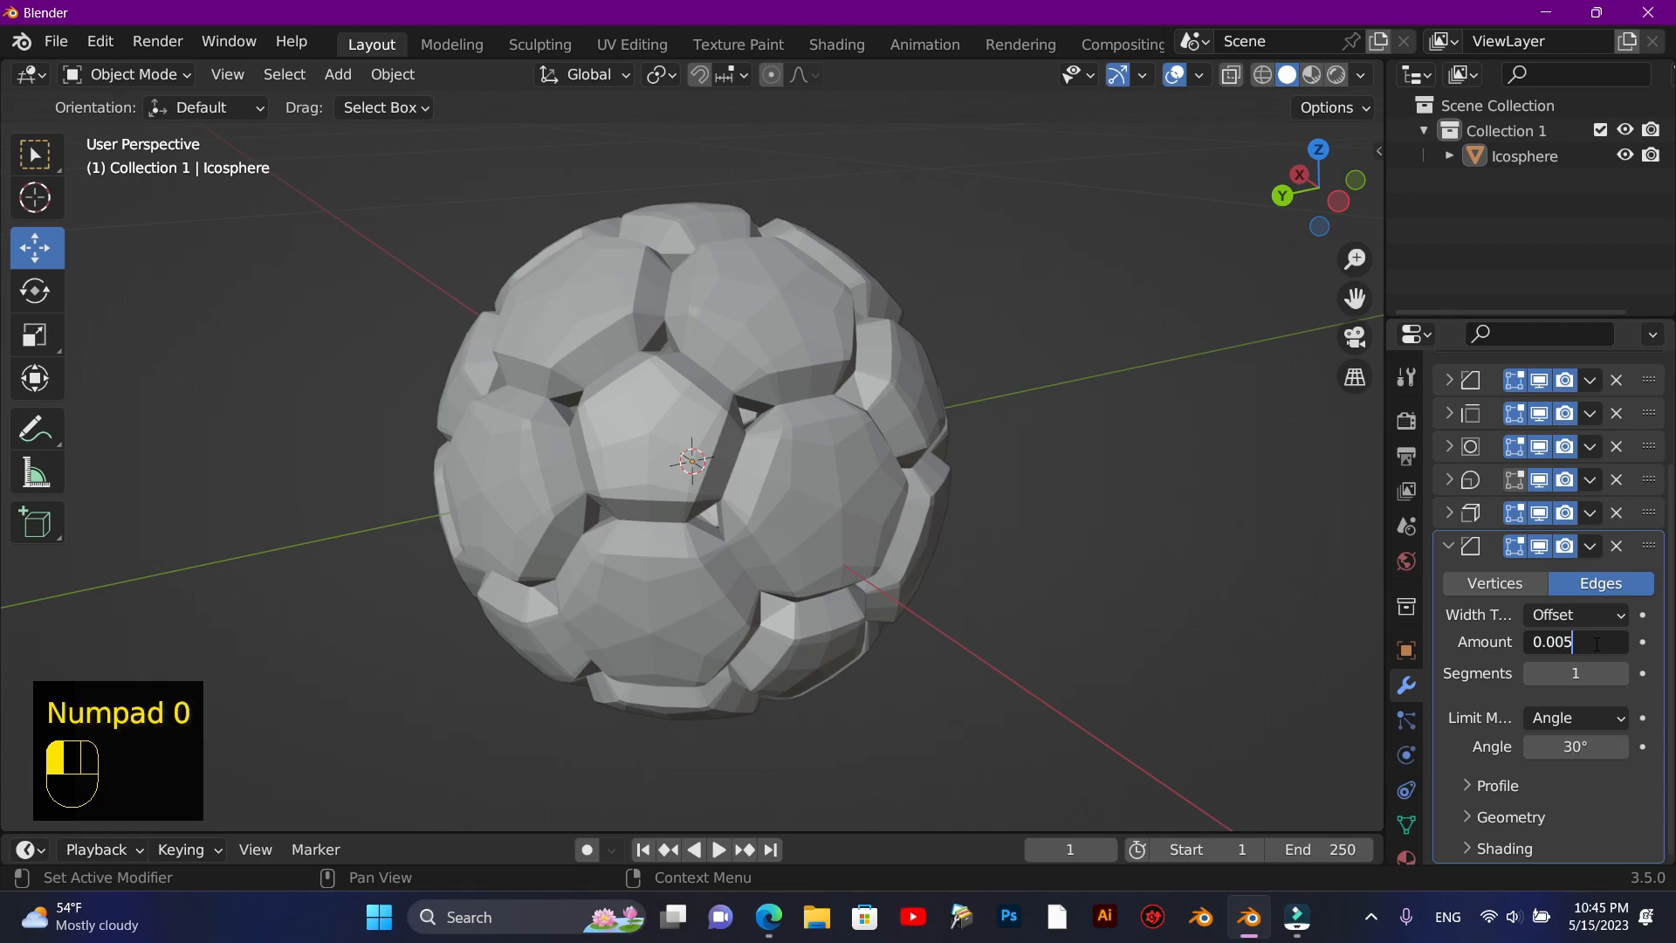
{"action": "left_click", "coordinate": [1491, 699]}
{"action": "left_click", "coordinate": [1623, 674]}
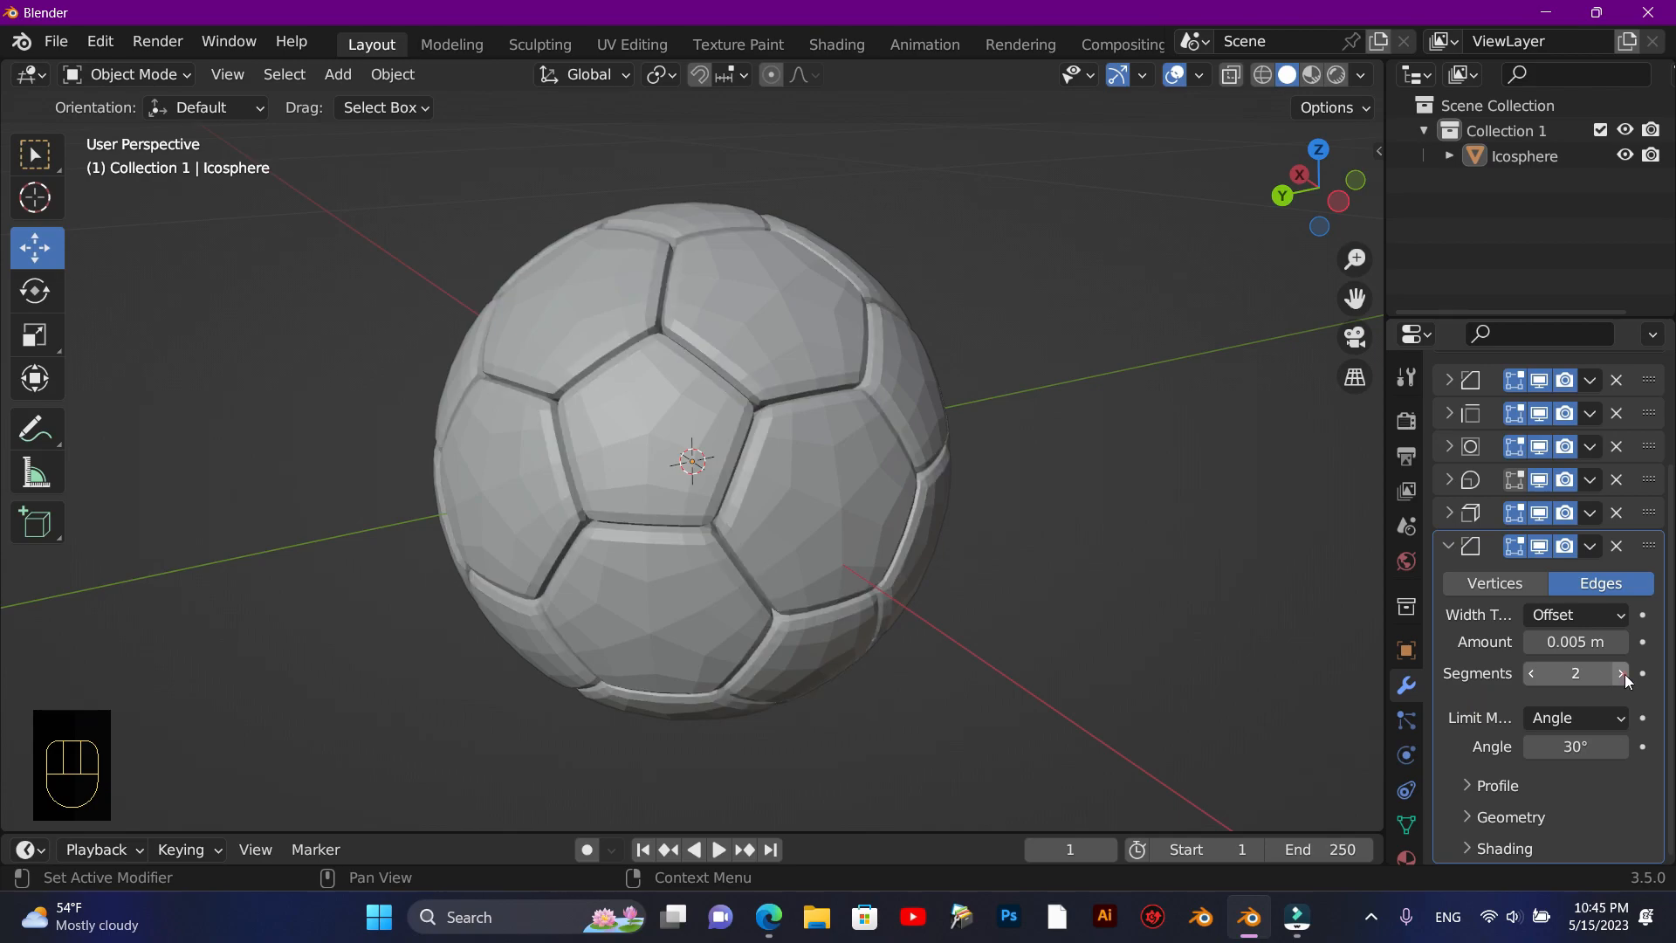
Step: Raise the Superellipse profile shape of the second Bevel modifier and collapse its settings
{"action": "scroll", "coordinate": [791, 381], "scroll_direction": "up", "scroll_amount": 1}
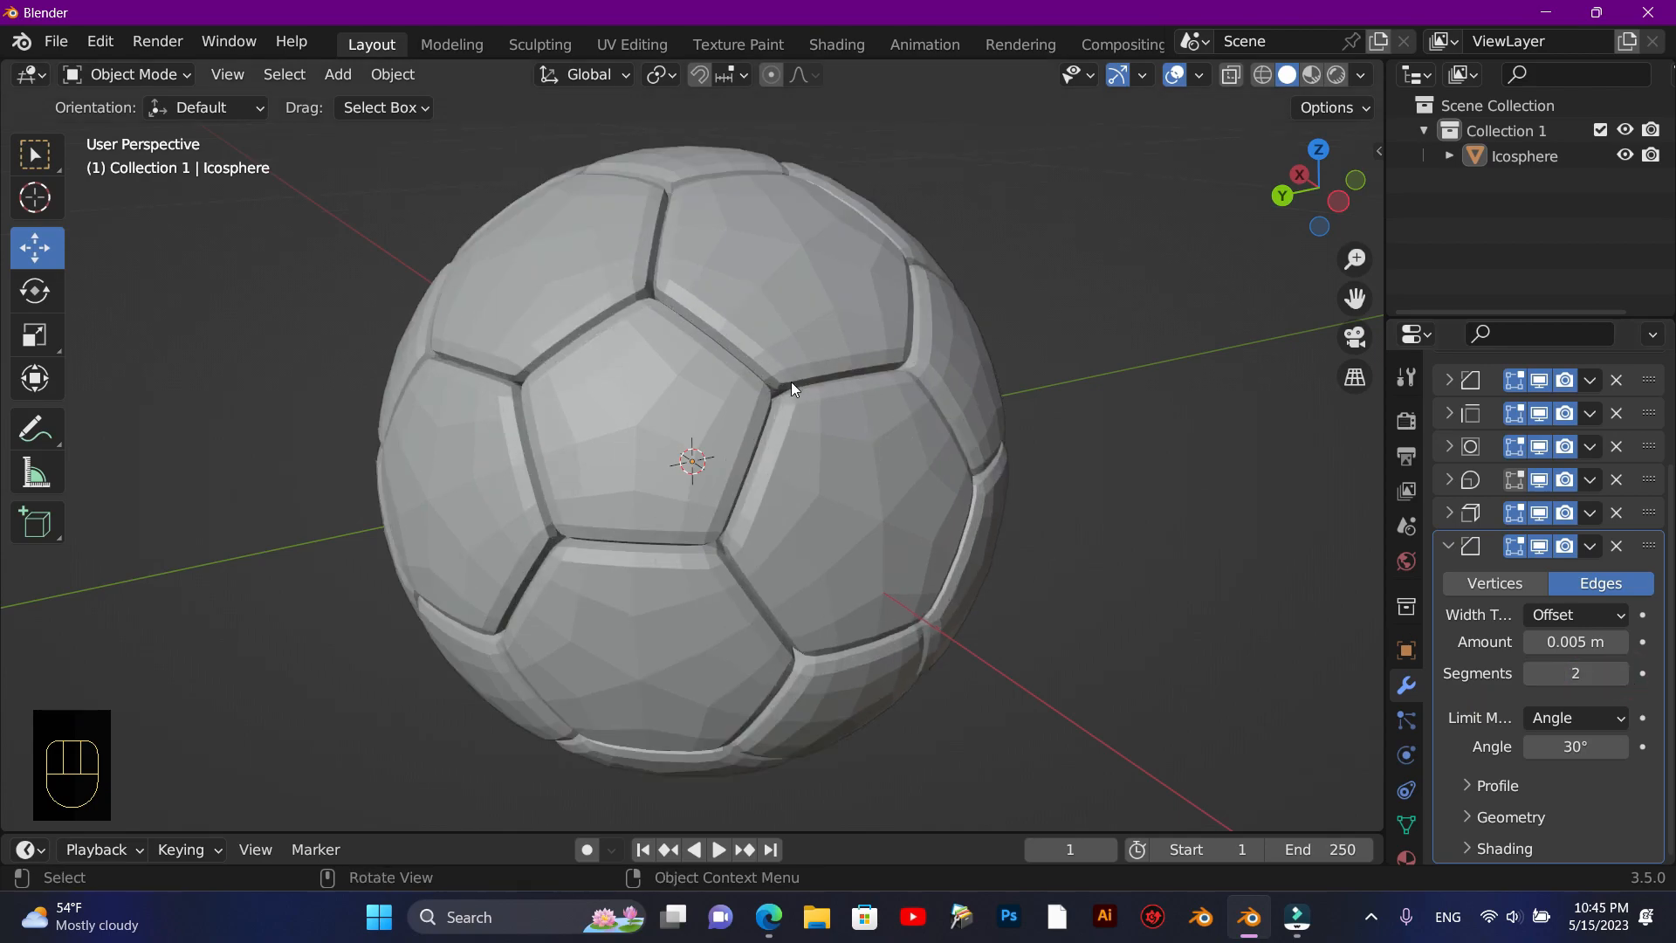
{"action": "scroll", "coordinate": [791, 380], "scroll_direction": "up", "scroll_amount": 1}
{"action": "scroll", "coordinate": [791, 381], "scroll_direction": "down", "scroll_amount": 1}
{"action": "left_click_drag", "start_coordinate": [1318, 188], "coordinate": [1262, 225]}
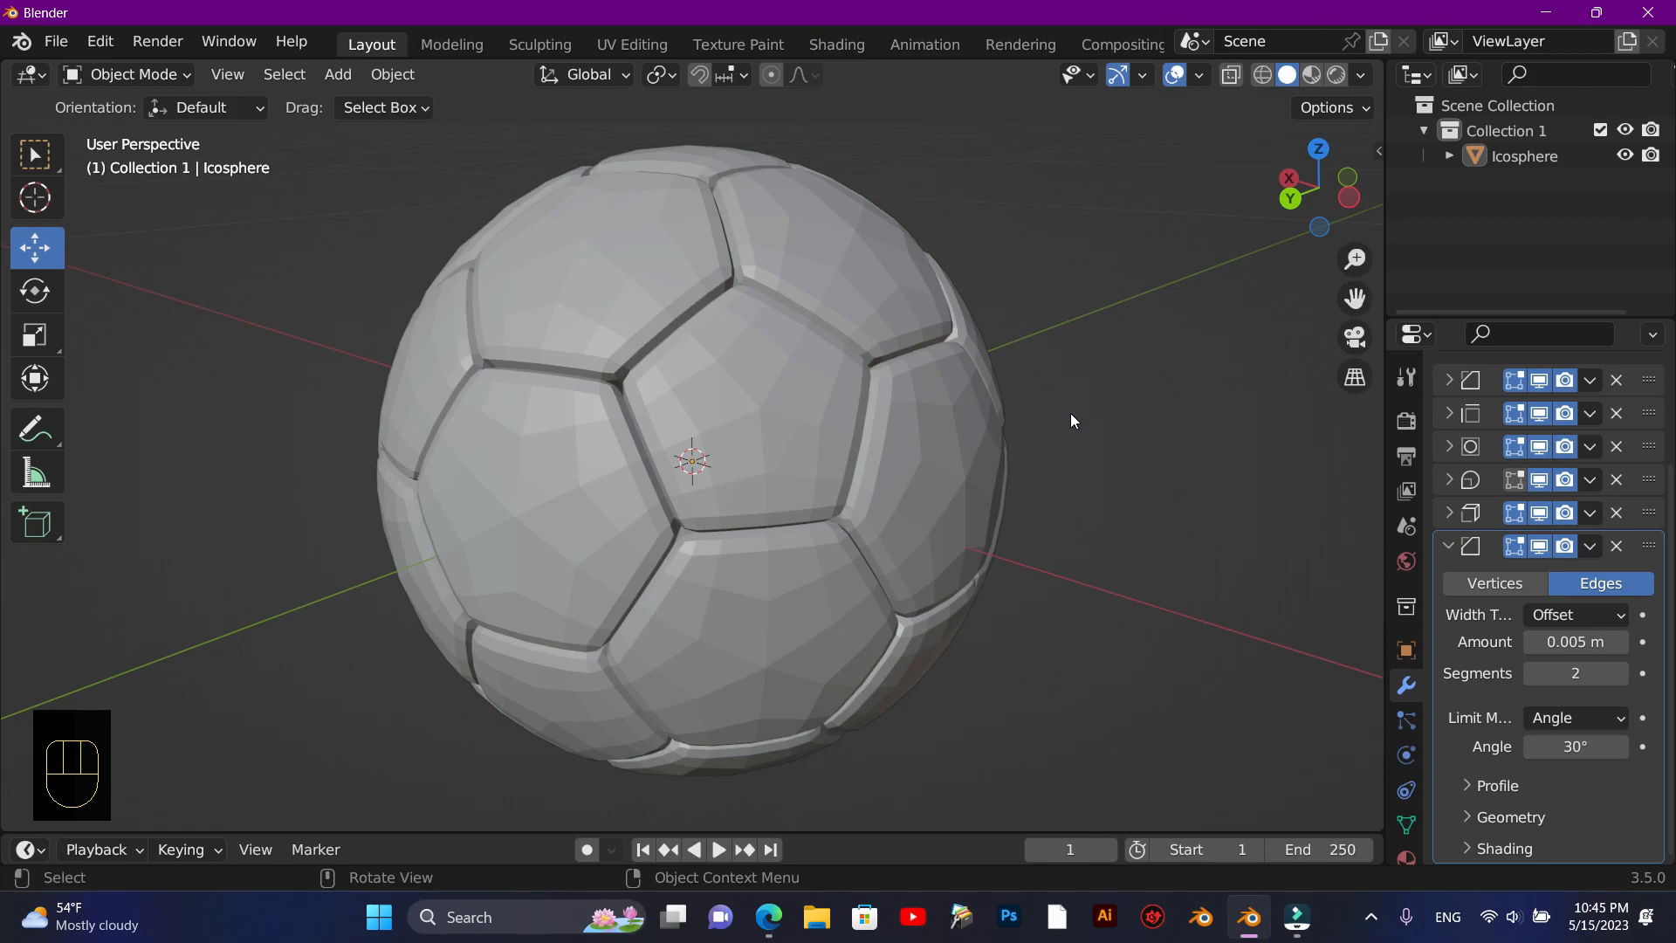
{"action": "key", "text": "F10"}
{"action": "left_click", "coordinate": [1158, 575]}
{"action": "left_click", "coordinate": [1471, 785]}
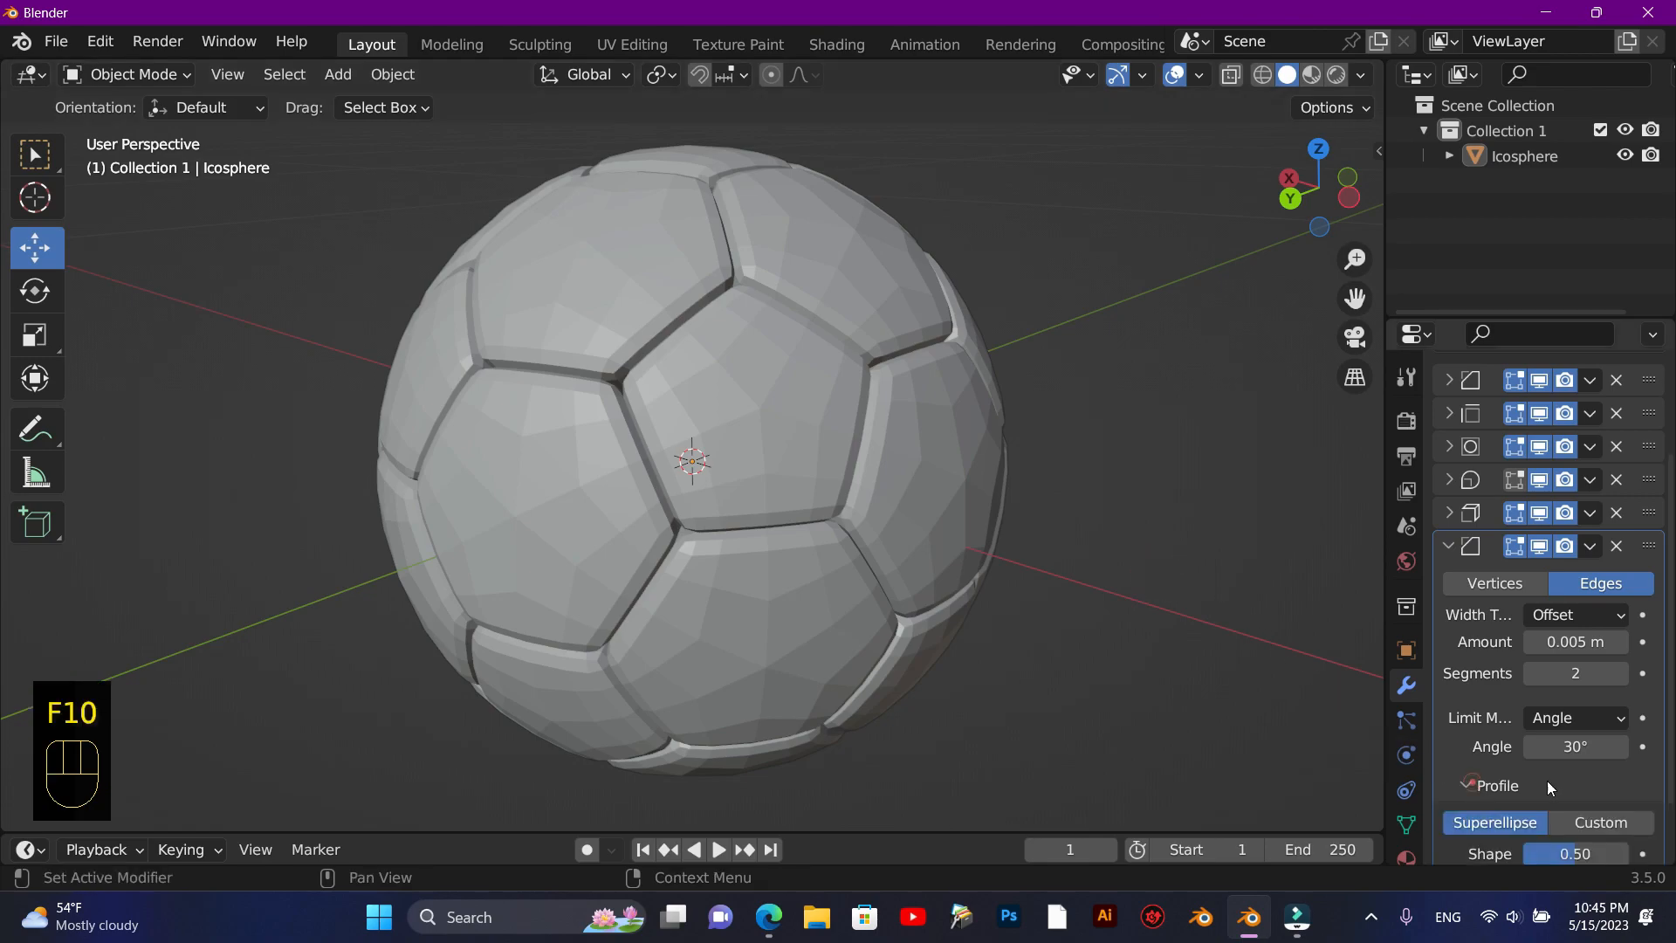
{"action": "scroll", "coordinate": [1589, 779], "scroll_direction": "down", "scroll_amount": 2}
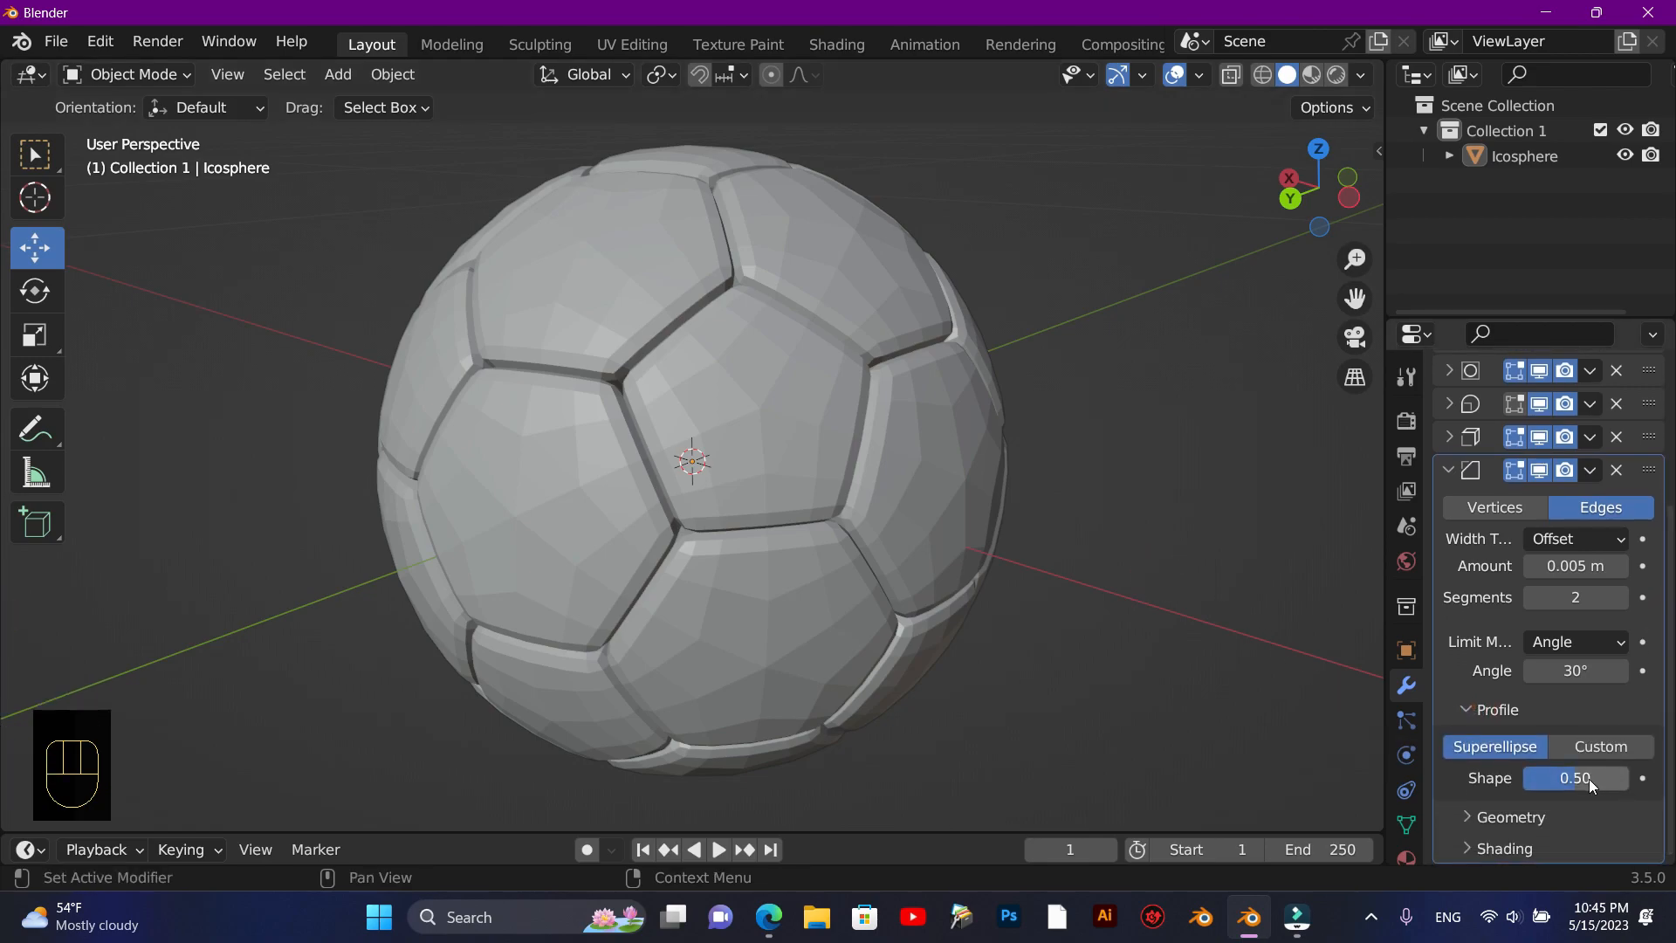
{"action": "mouse_move", "coordinate": [1589, 779]}
{"action": "left_mouse_down"}
{"action": "mouse_move", "coordinate": [1642, 779]}
{"action": "mouse_move", "coordinate": [1589, 779]}
{"action": "left_mouse_up"}
{"action": "left_click", "coordinate": [1447, 471]}
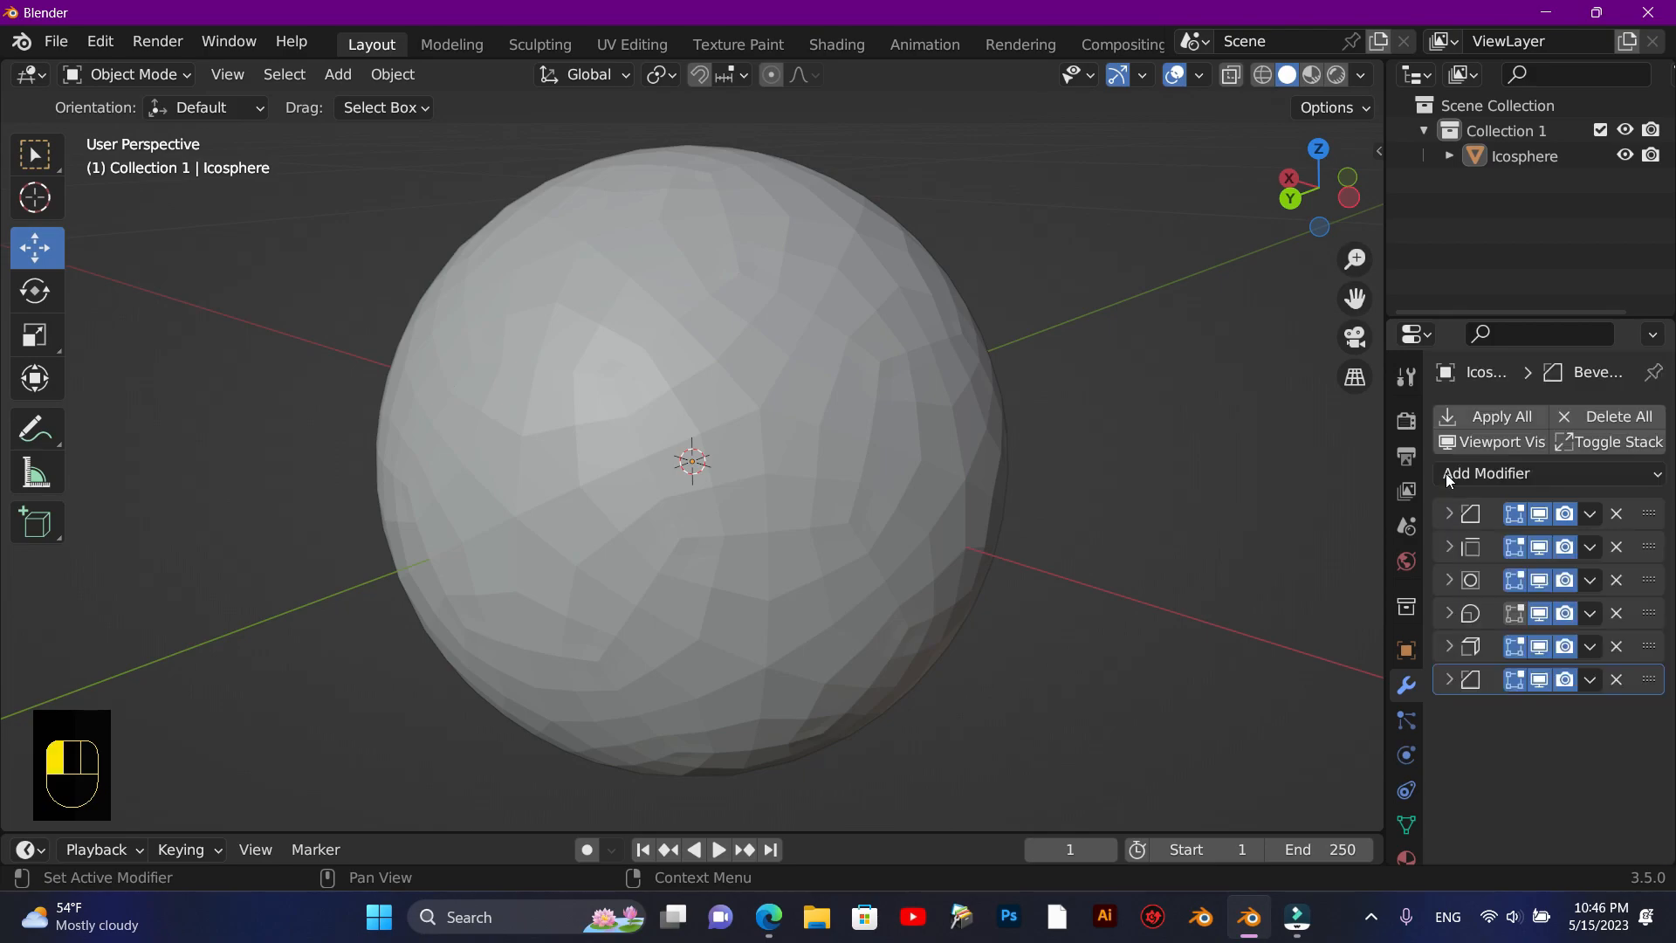
Step: Add a second Subdivision Surface modifier, raise its viewport level by one and collapse its settings
{"action": "key", "text": "F10"}
{"action": "left_click", "coordinate": [1071, 428]}
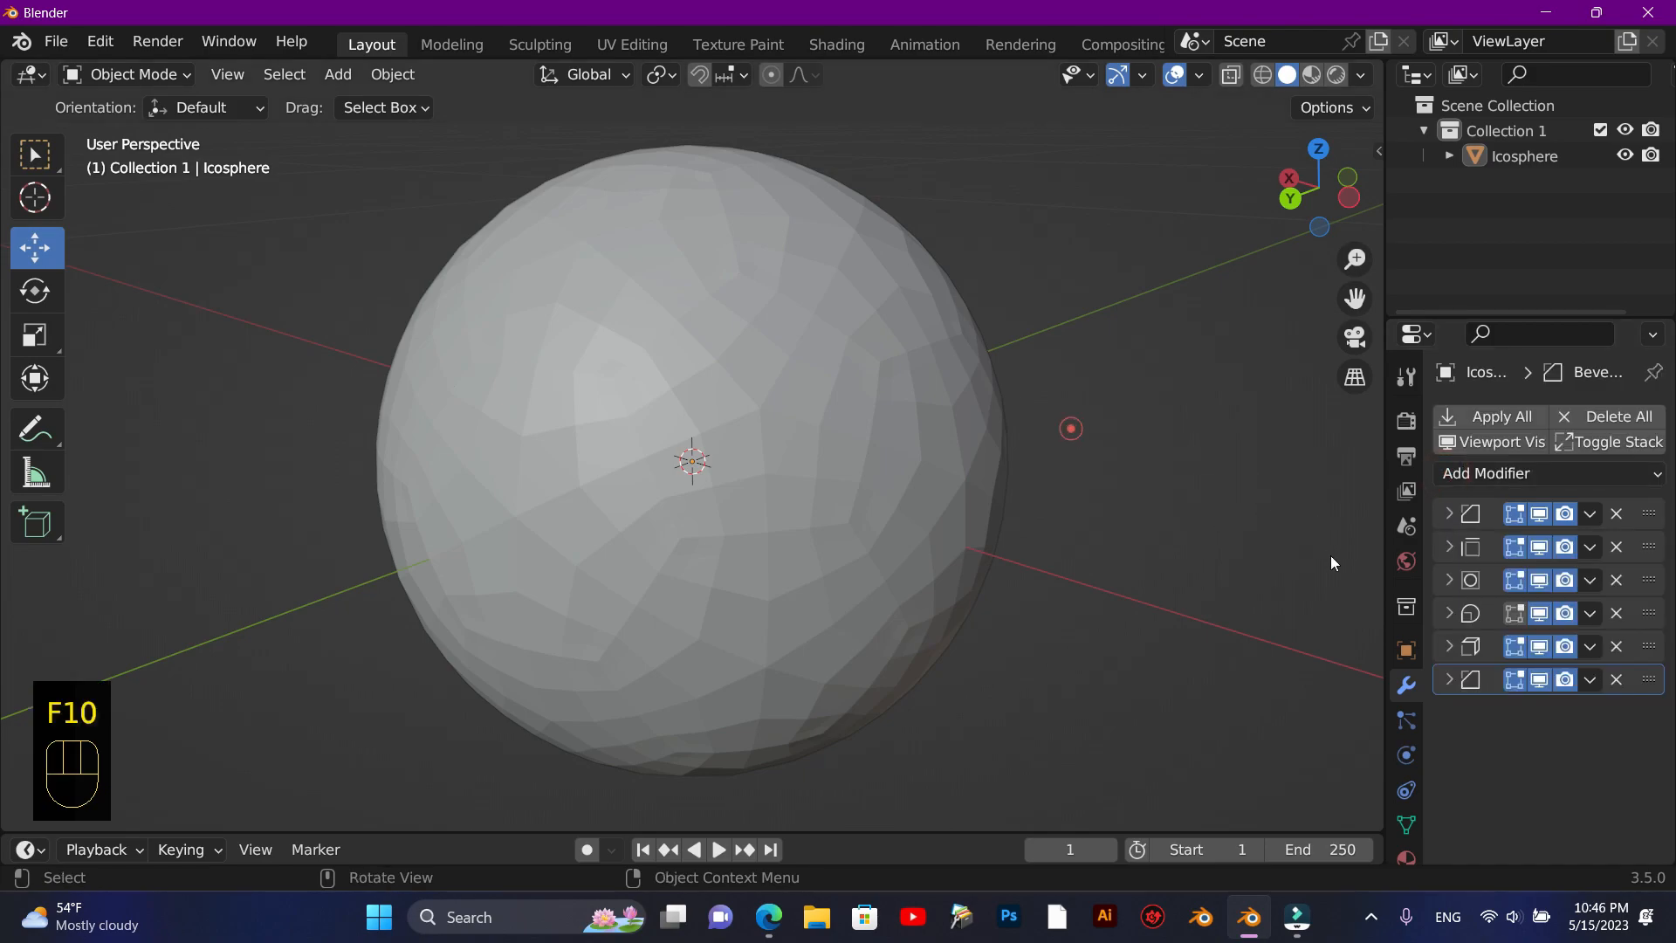
{"action": "left_click", "coordinate": [1502, 469]}
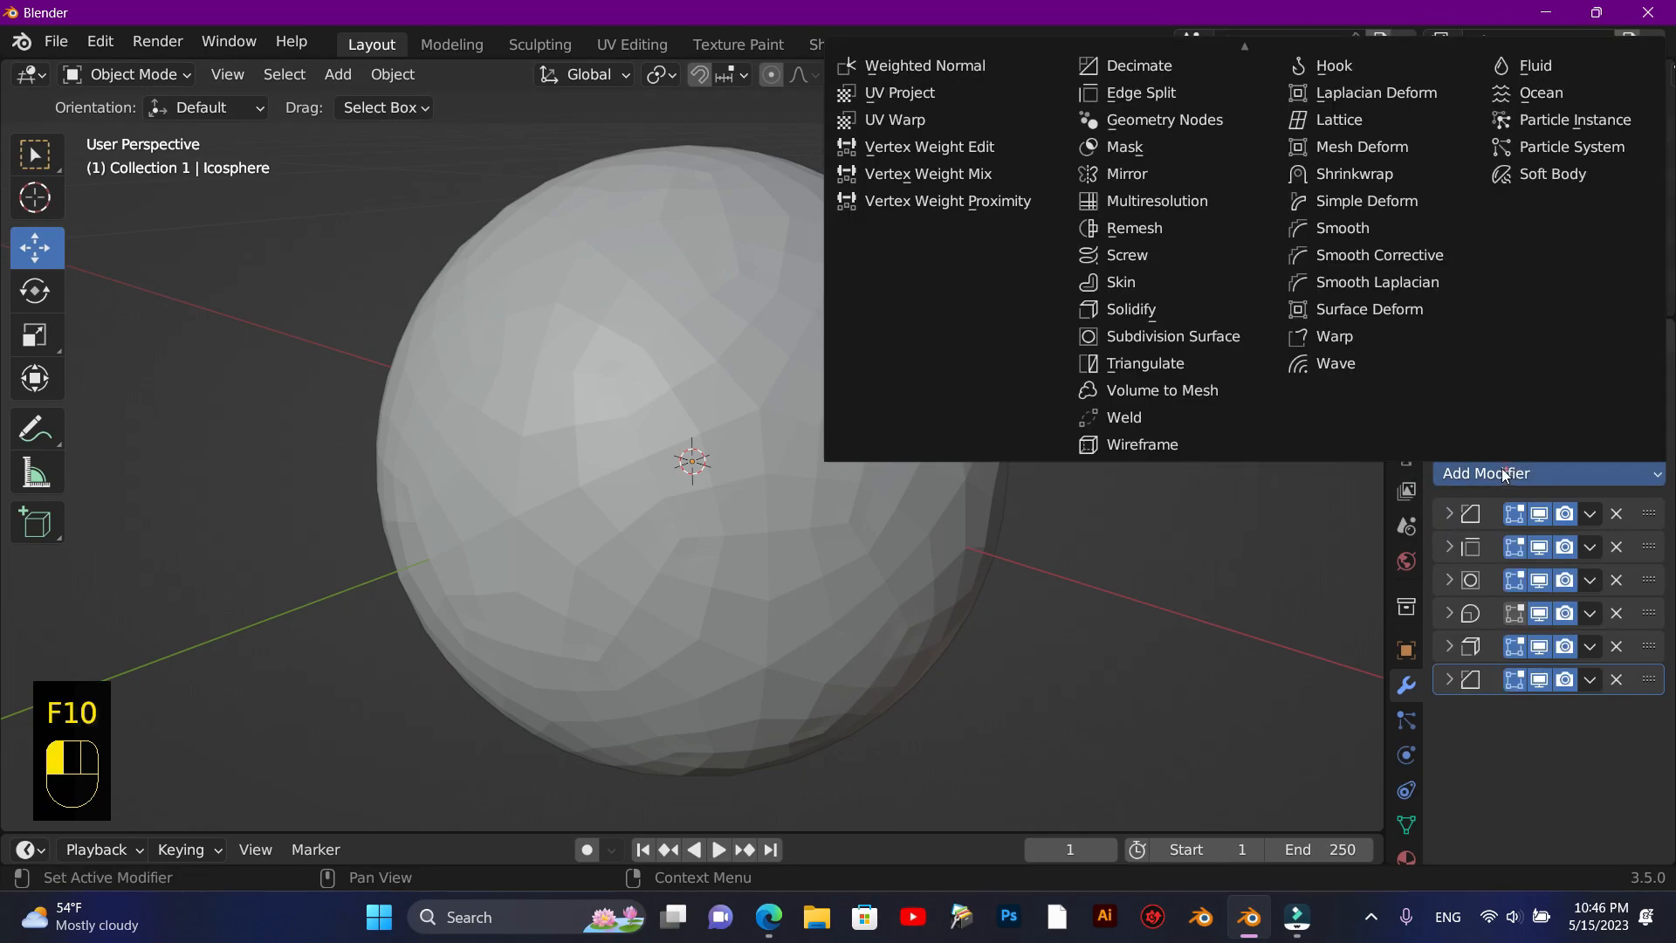
{"action": "left_click", "coordinate": [1212, 348]}
{"action": "left_click", "coordinate": [1619, 780]}
{"action": "left_click", "coordinate": [1449, 714]}
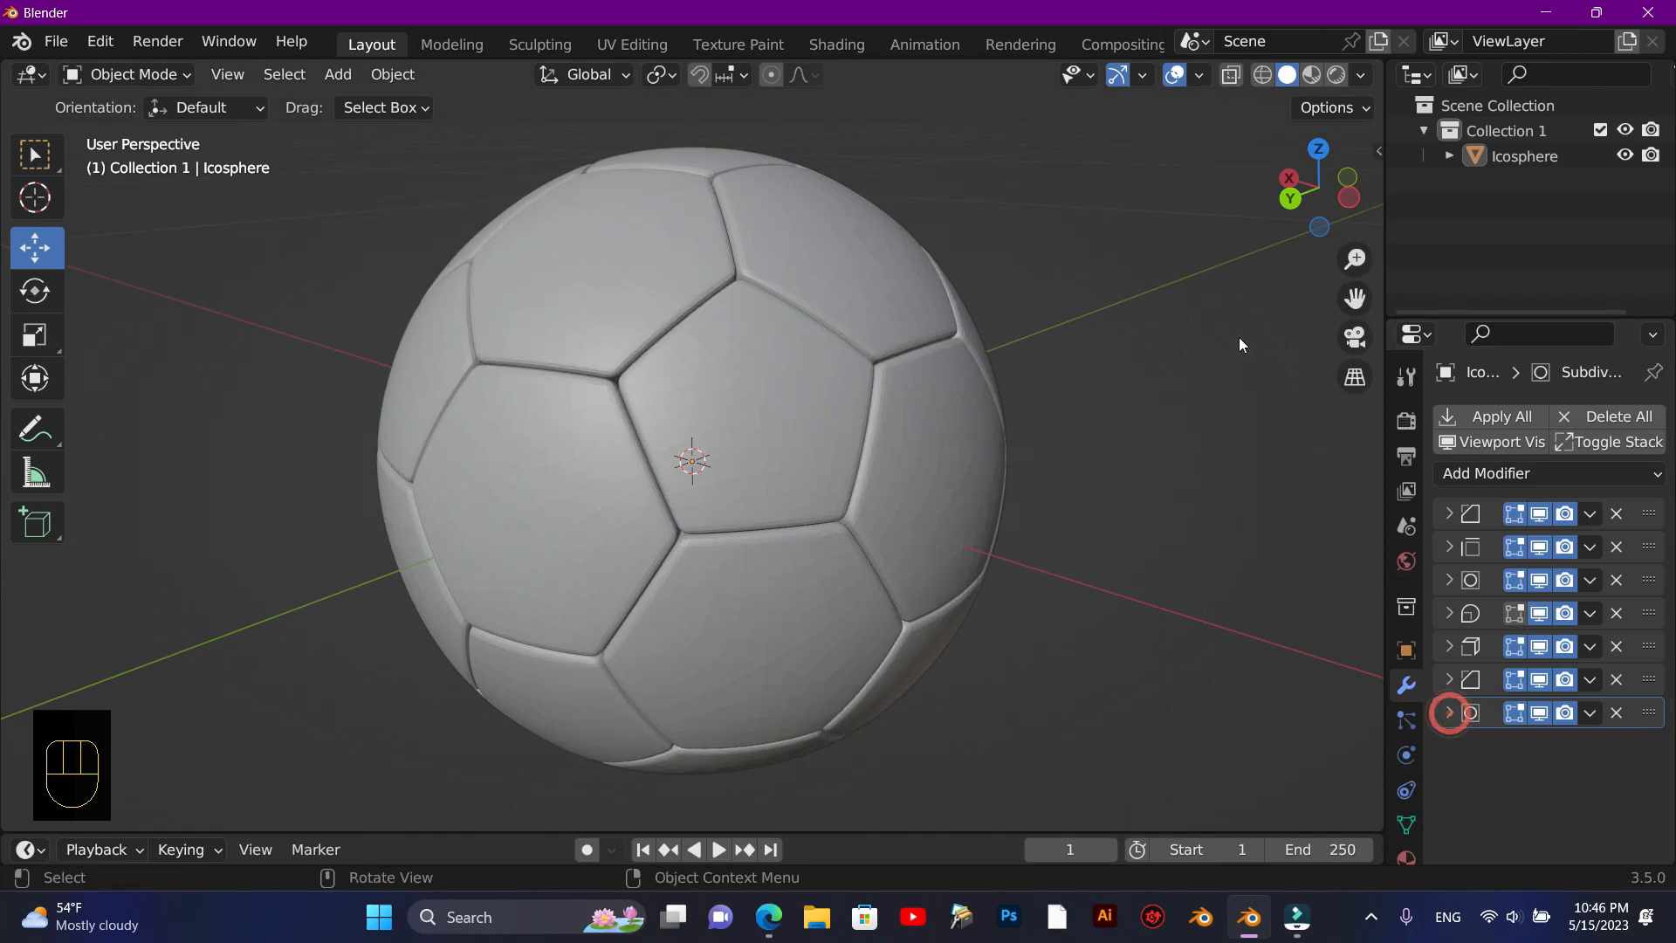
Step: Select the ball and apply Shade Smooth to it
{"action": "left_click_drag", "start_coordinate": [1293, 213], "coordinate": [993, 201]}
{"action": "right_click", "coordinate": [578, 373]}
{"action": "left_click", "coordinate": [578, 374]}
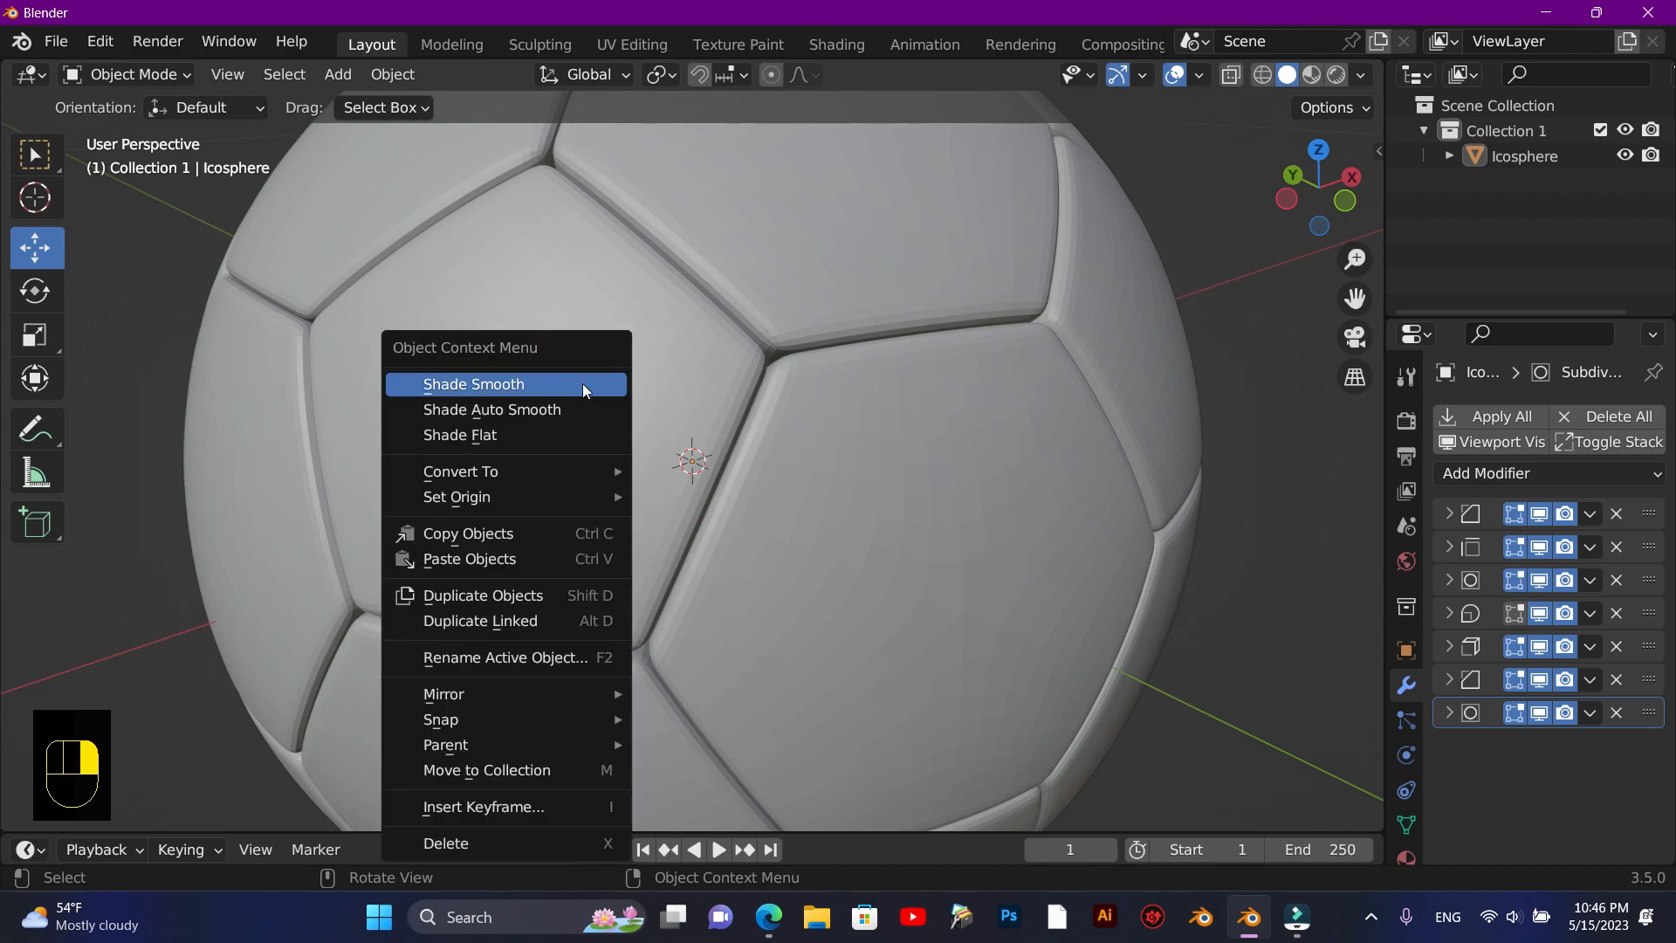
{"action": "left_click", "coordinate": [584, 384]}
{"action": "left_click", "coordinate": [891, 396]}
{"action": "right_click", "coordinate": [598, 323]}
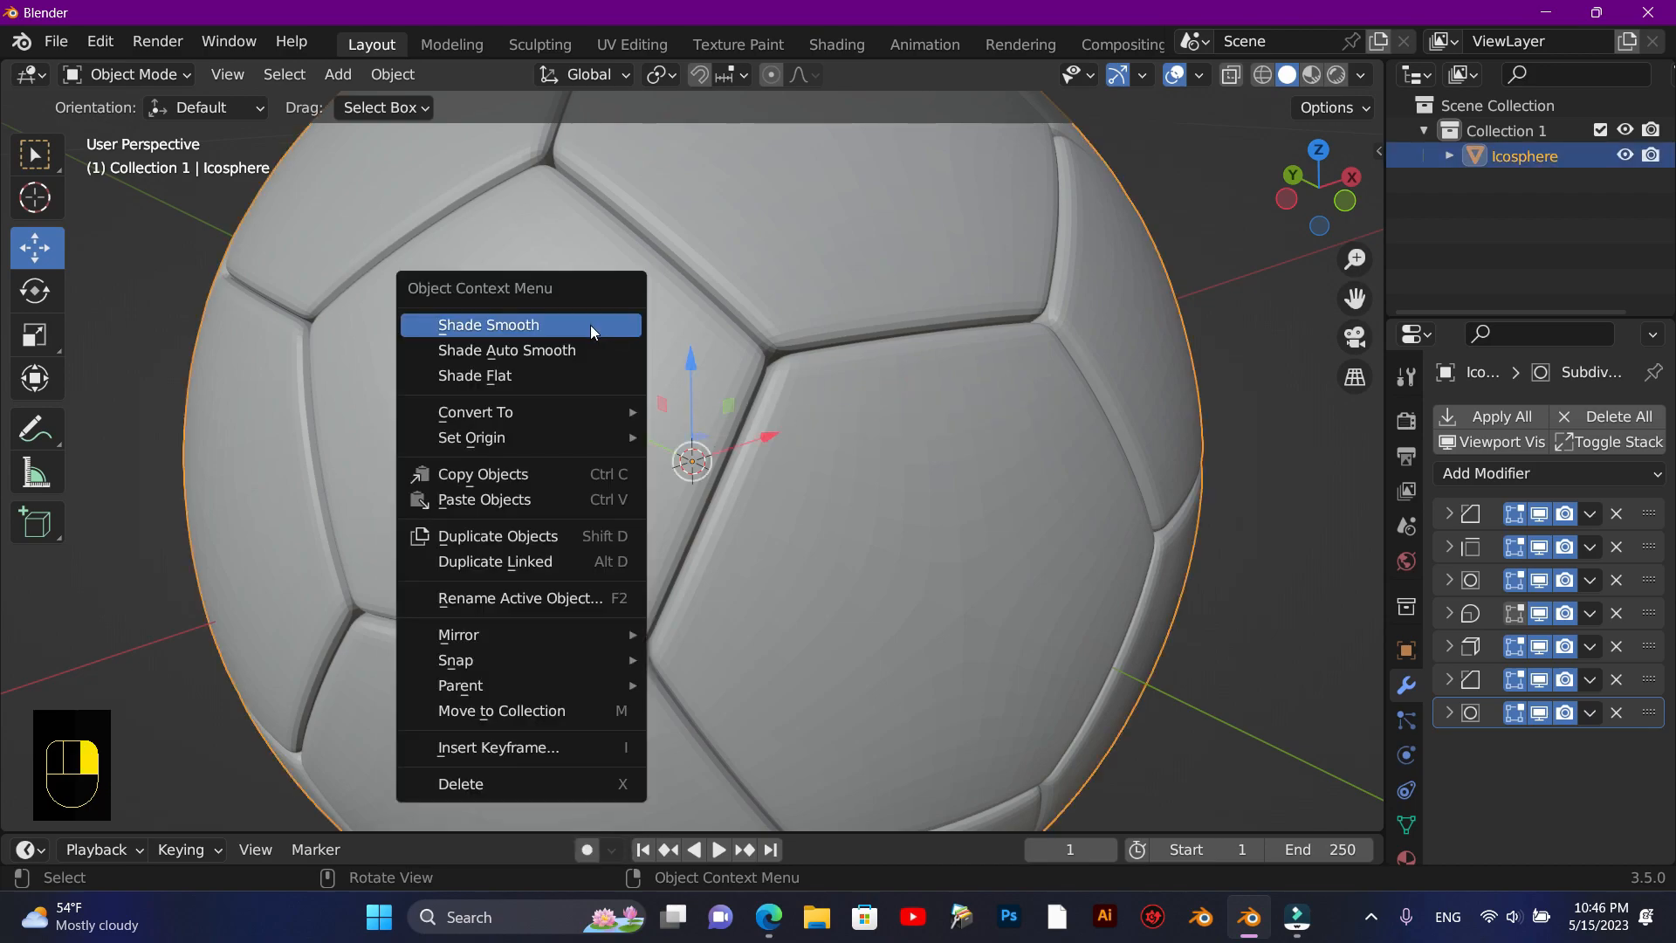
{"action": "left_click", "coordinate": [591, 325]}
Step: Examine the smooth-shaded ball and its seams from several angles and distances, and deselect it
{"action": "left_click_drag", "start_coordinate": [1318, 187], "coordinate": [1415, 190]}
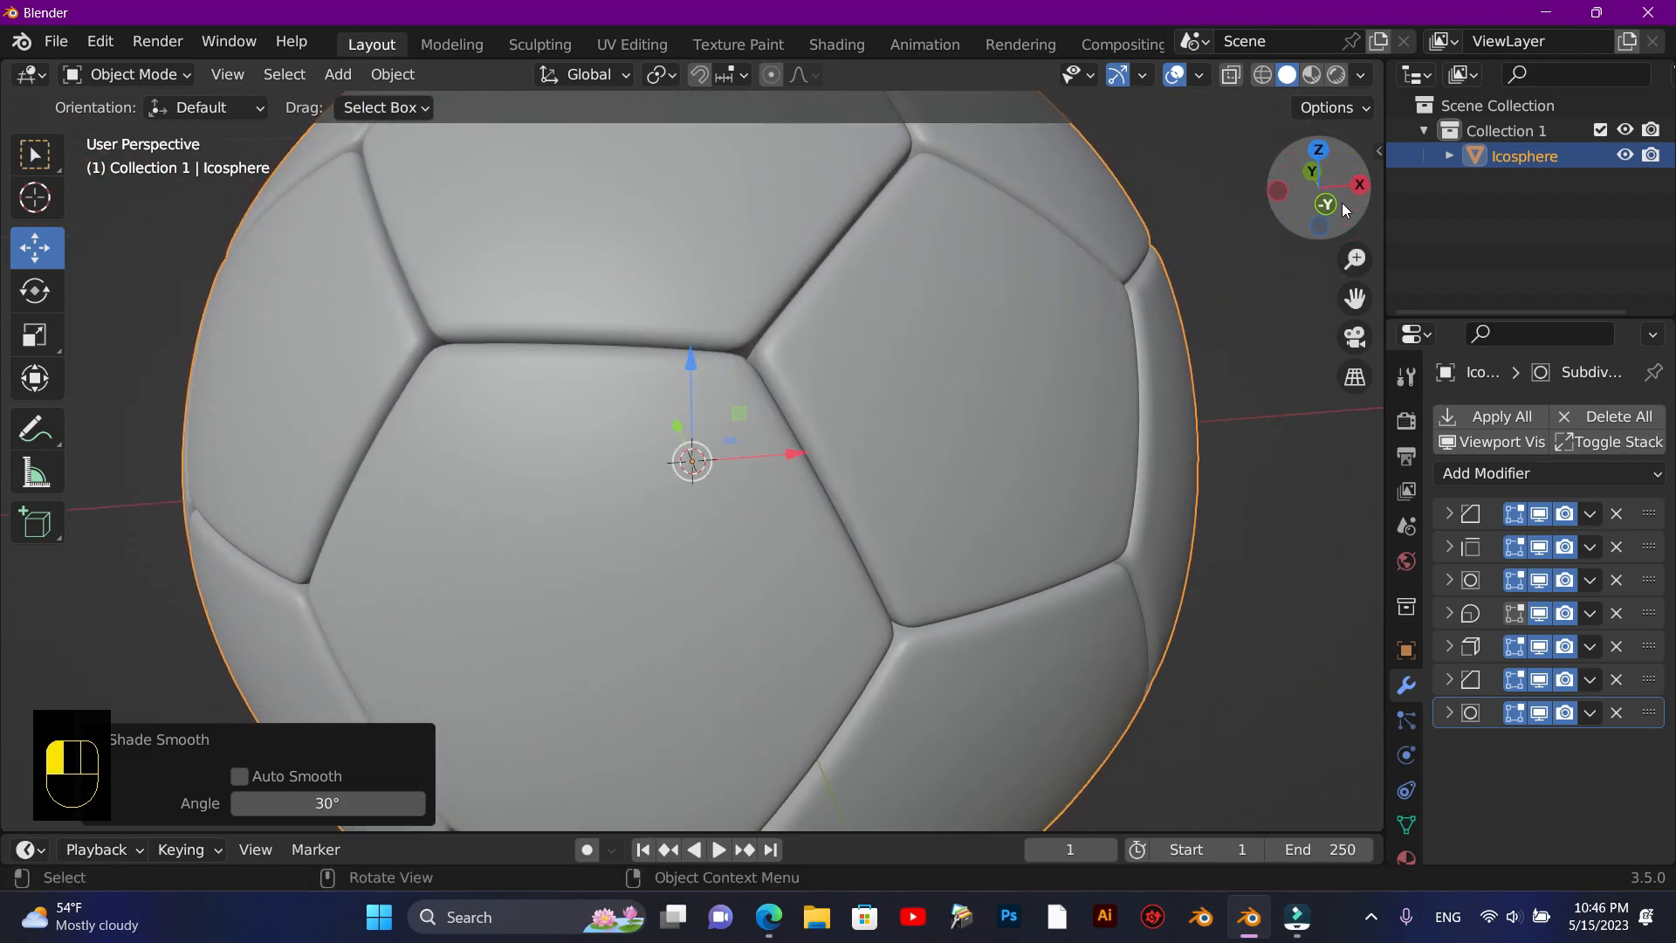
{"action": "left_click_drag", "start_coordinate": [1356, 261], "coordinate": [1356, 356]}
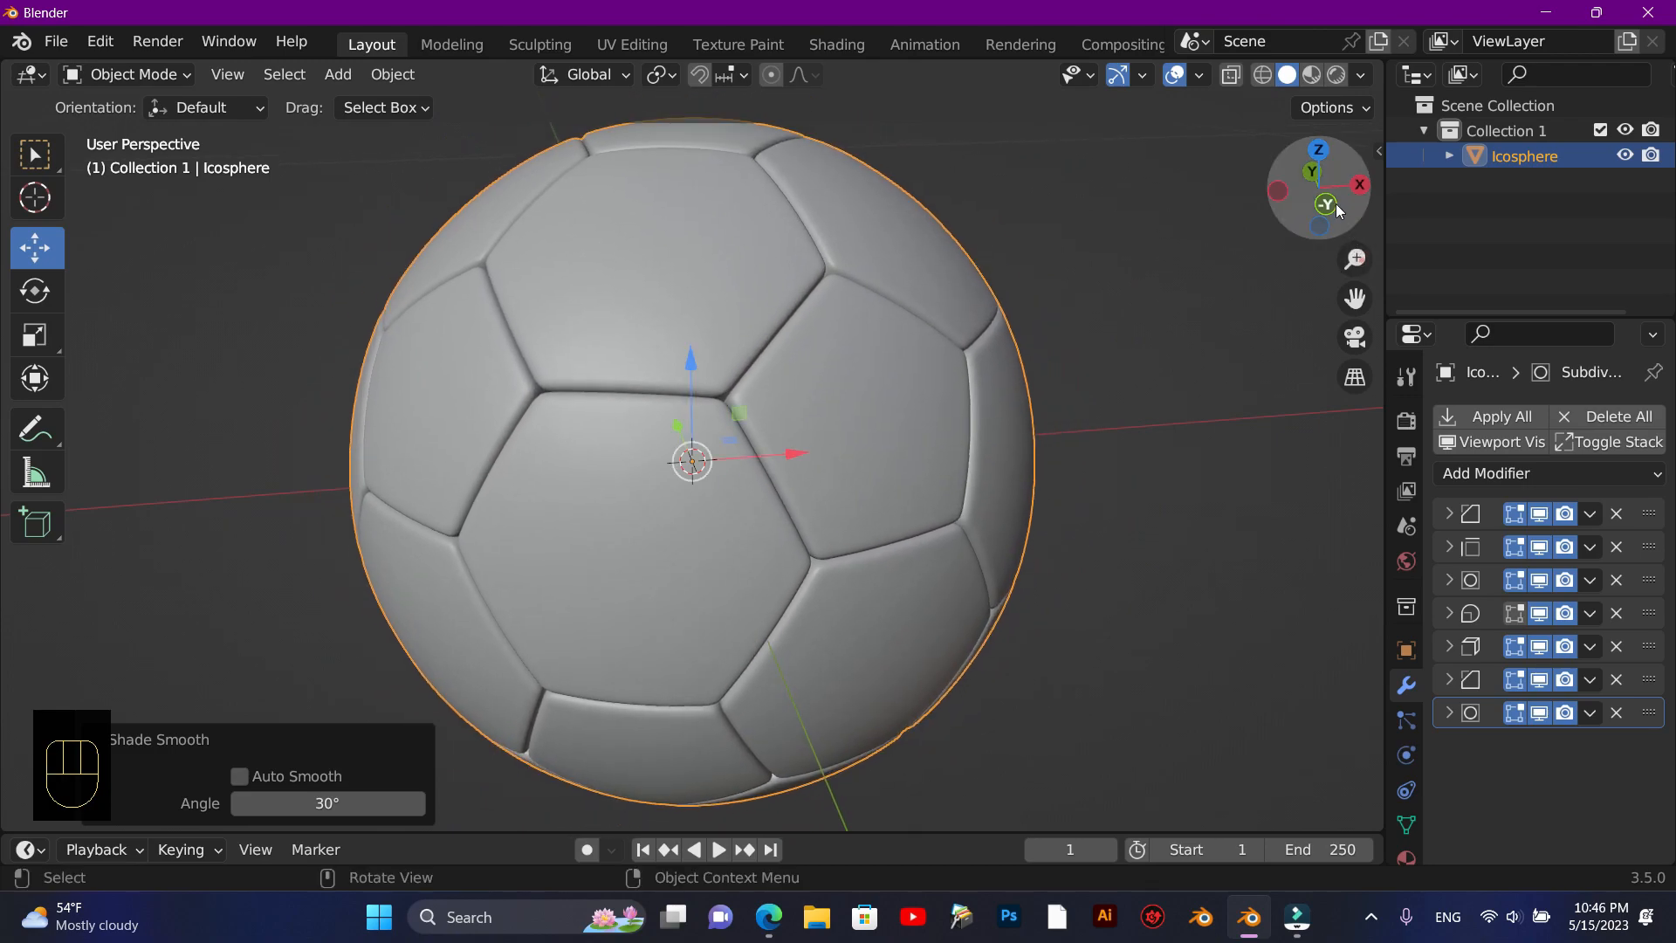
{"action": "left_click_drag", "start_coordinate": [1328, 203], "coordinate": [1270, 203]}
{"action": "scroll", "coordinate": [987, 330], "scroll_direction": "up", "scroll_amount": 2}
{"action": "scroll", "coordinate": [983, 338], "scroll_direction": "down", "scroll_amount": 2}
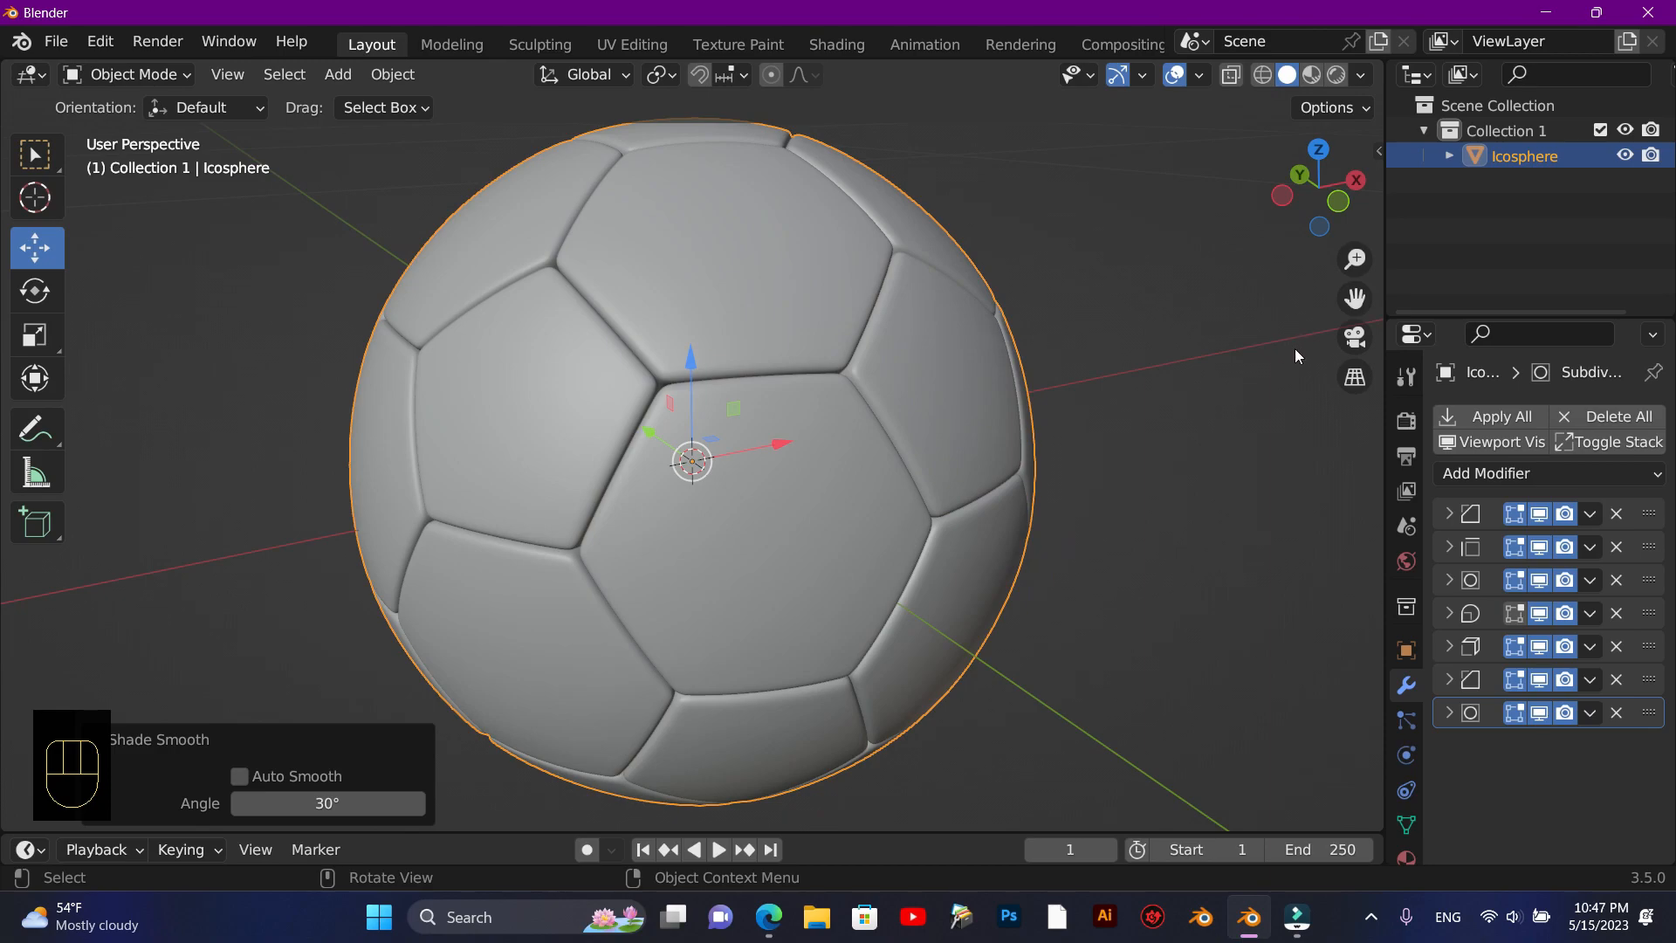
{"action": "left_click", "coordinate": [1266, 354]}
{"action": "left_click", "coordinate": [1008, 428]}
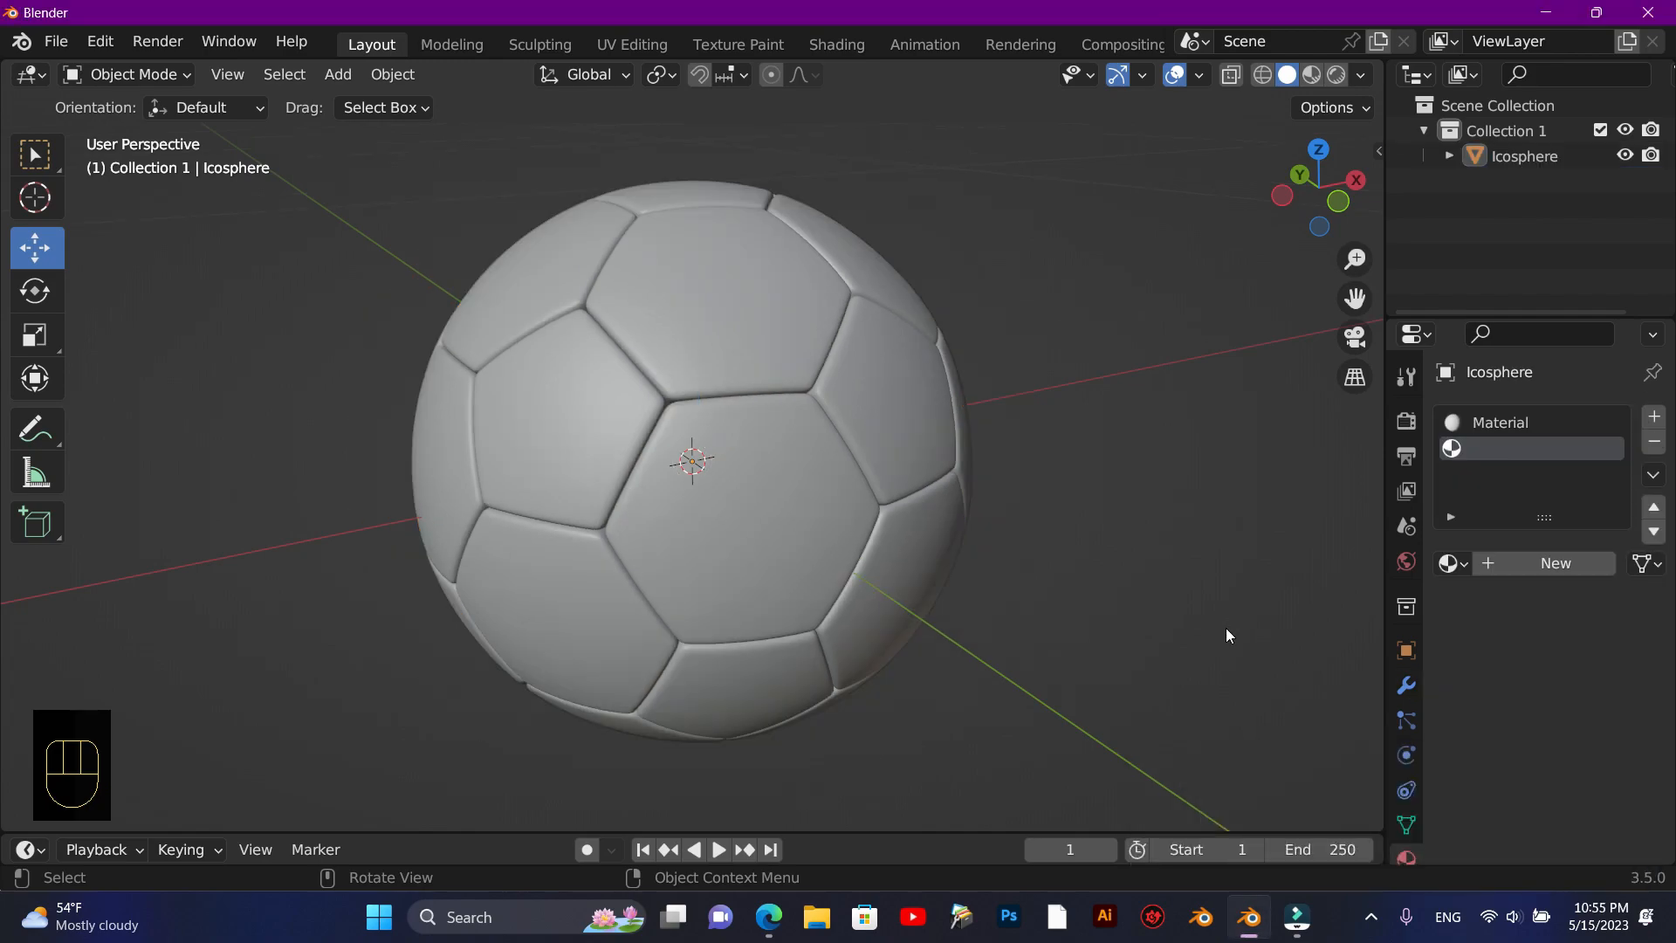
Step: Create a new material for the icosphere in its material properties
{"action": "left_click", "coordinate": [1226, 627]}
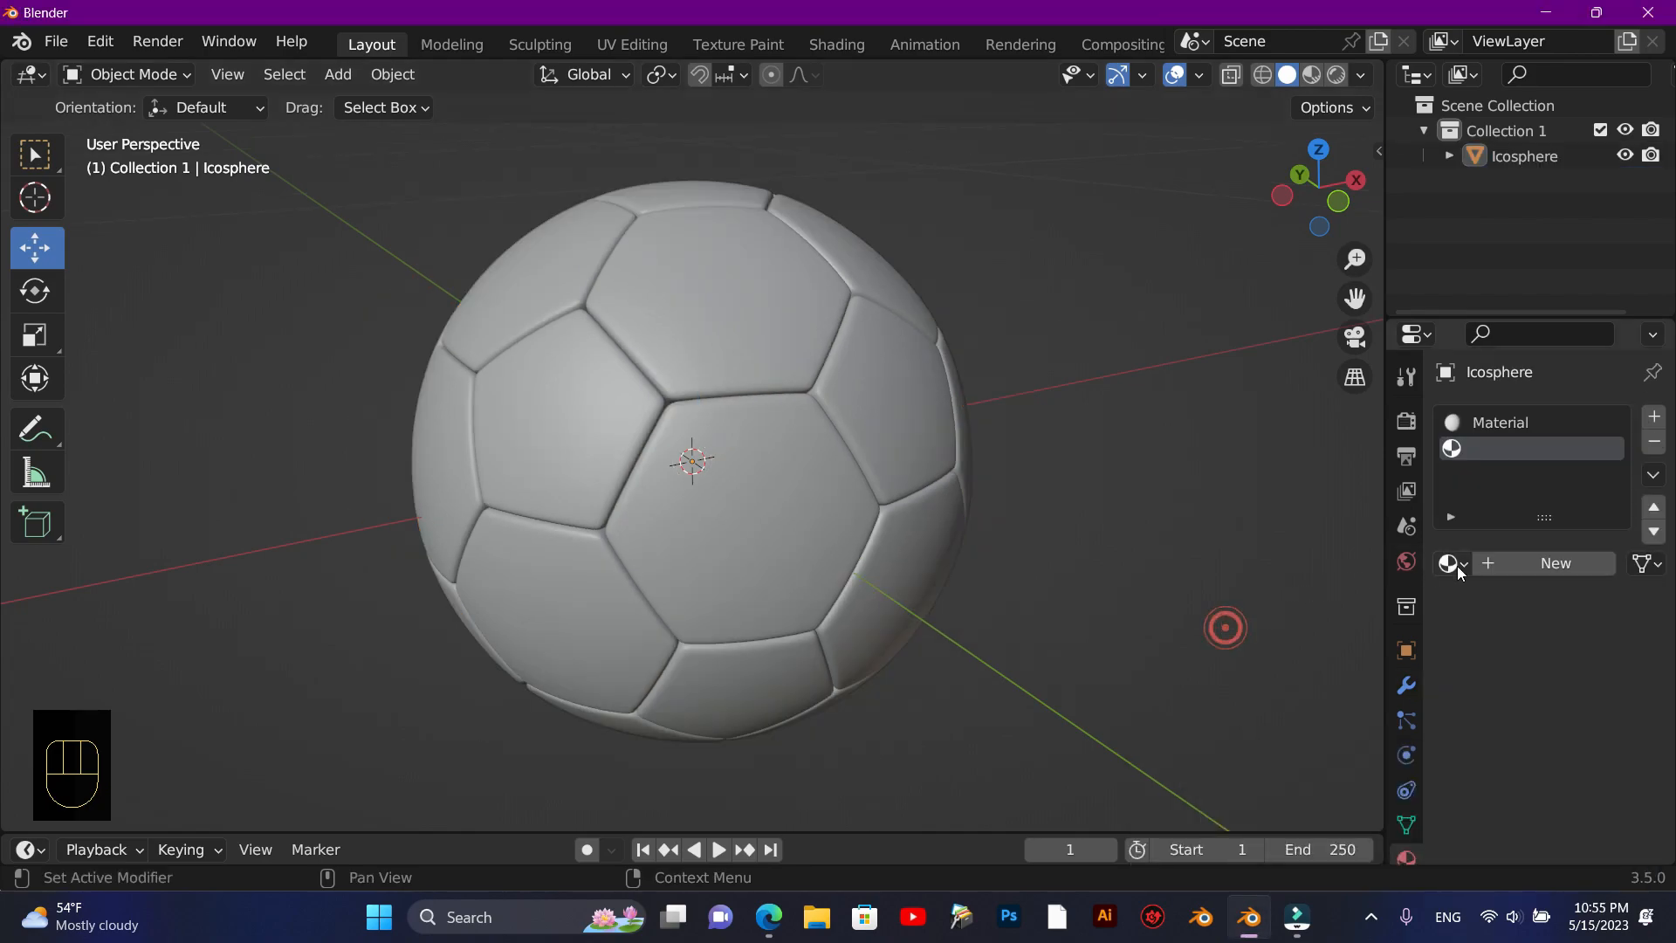
{"action": "key", "text": "F10"}
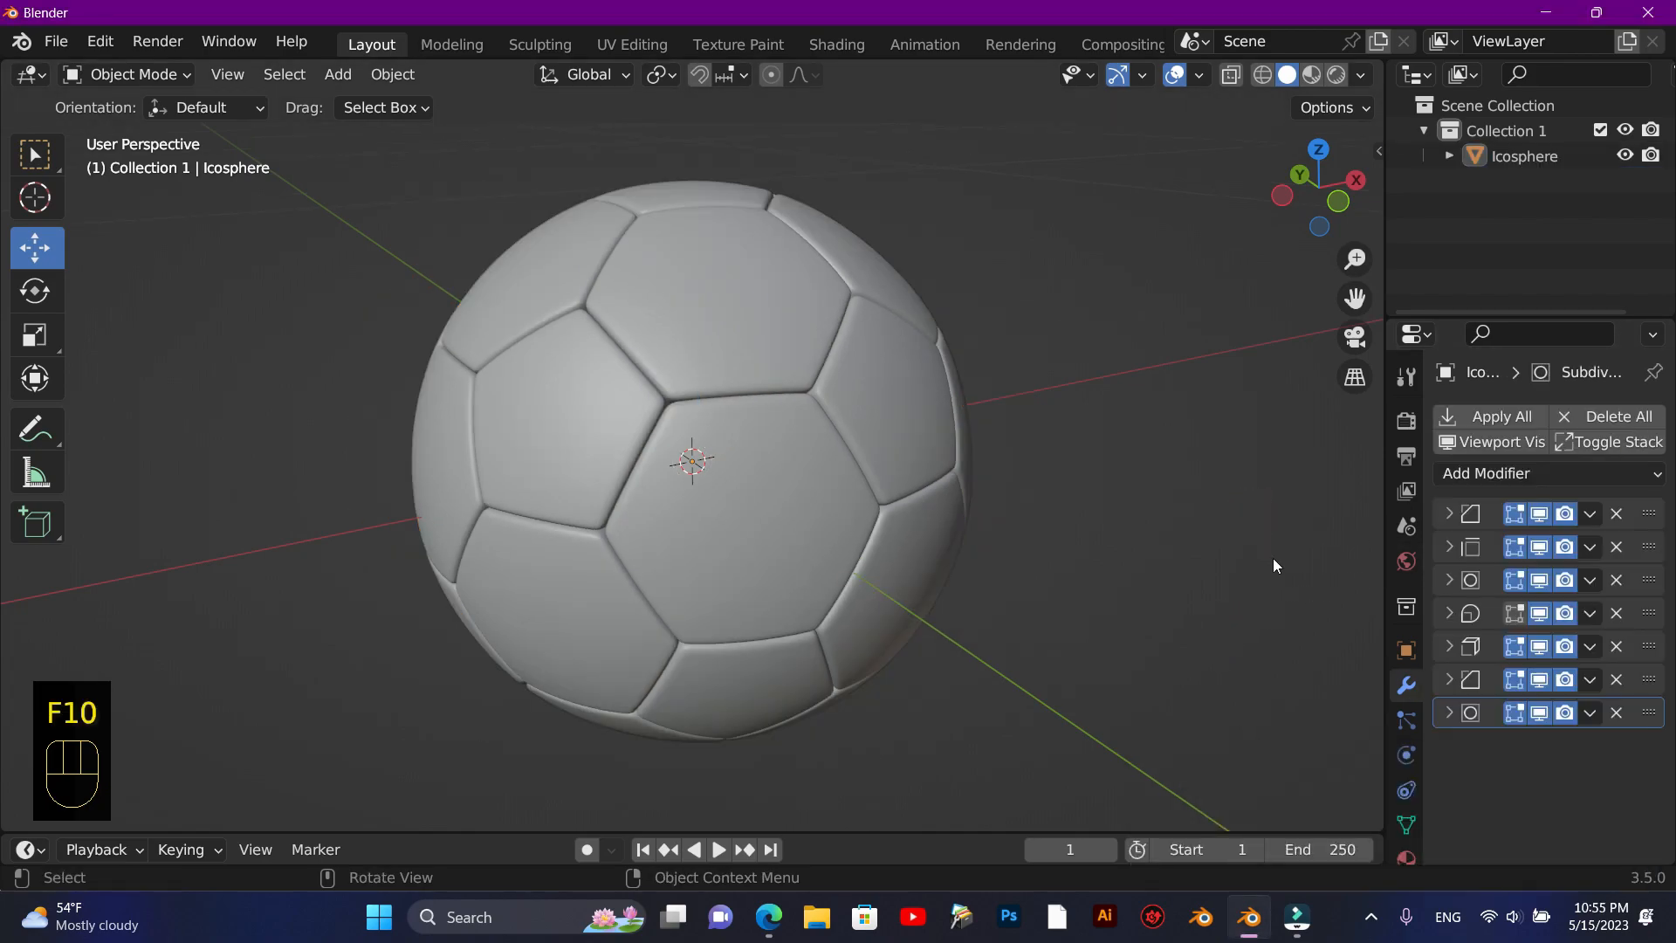
{"action": "left_click", "coordinate": [1407, 858]}
{"action": "left_click", "coordinate": [1569, 517]}
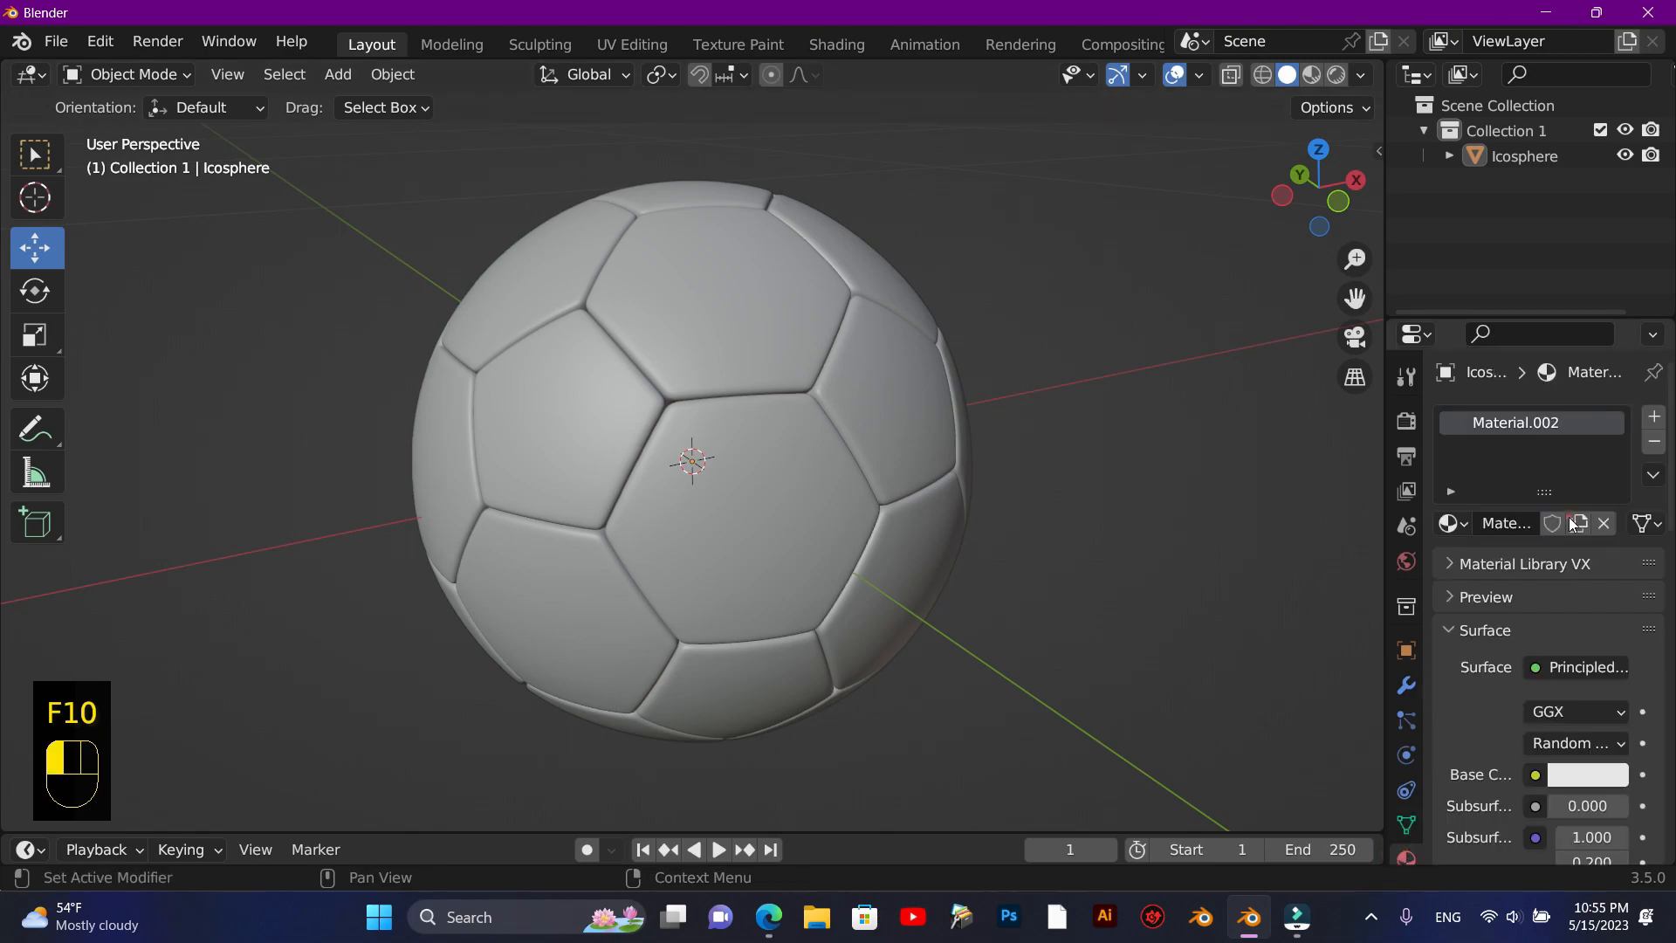
Step: Add a second material slot with a new material to the icosphere and set its base color to black
{"action": "left_click", "coordinate": [1656, 422]}
{"action": "left_click", "coordinate": [1545, 560]}
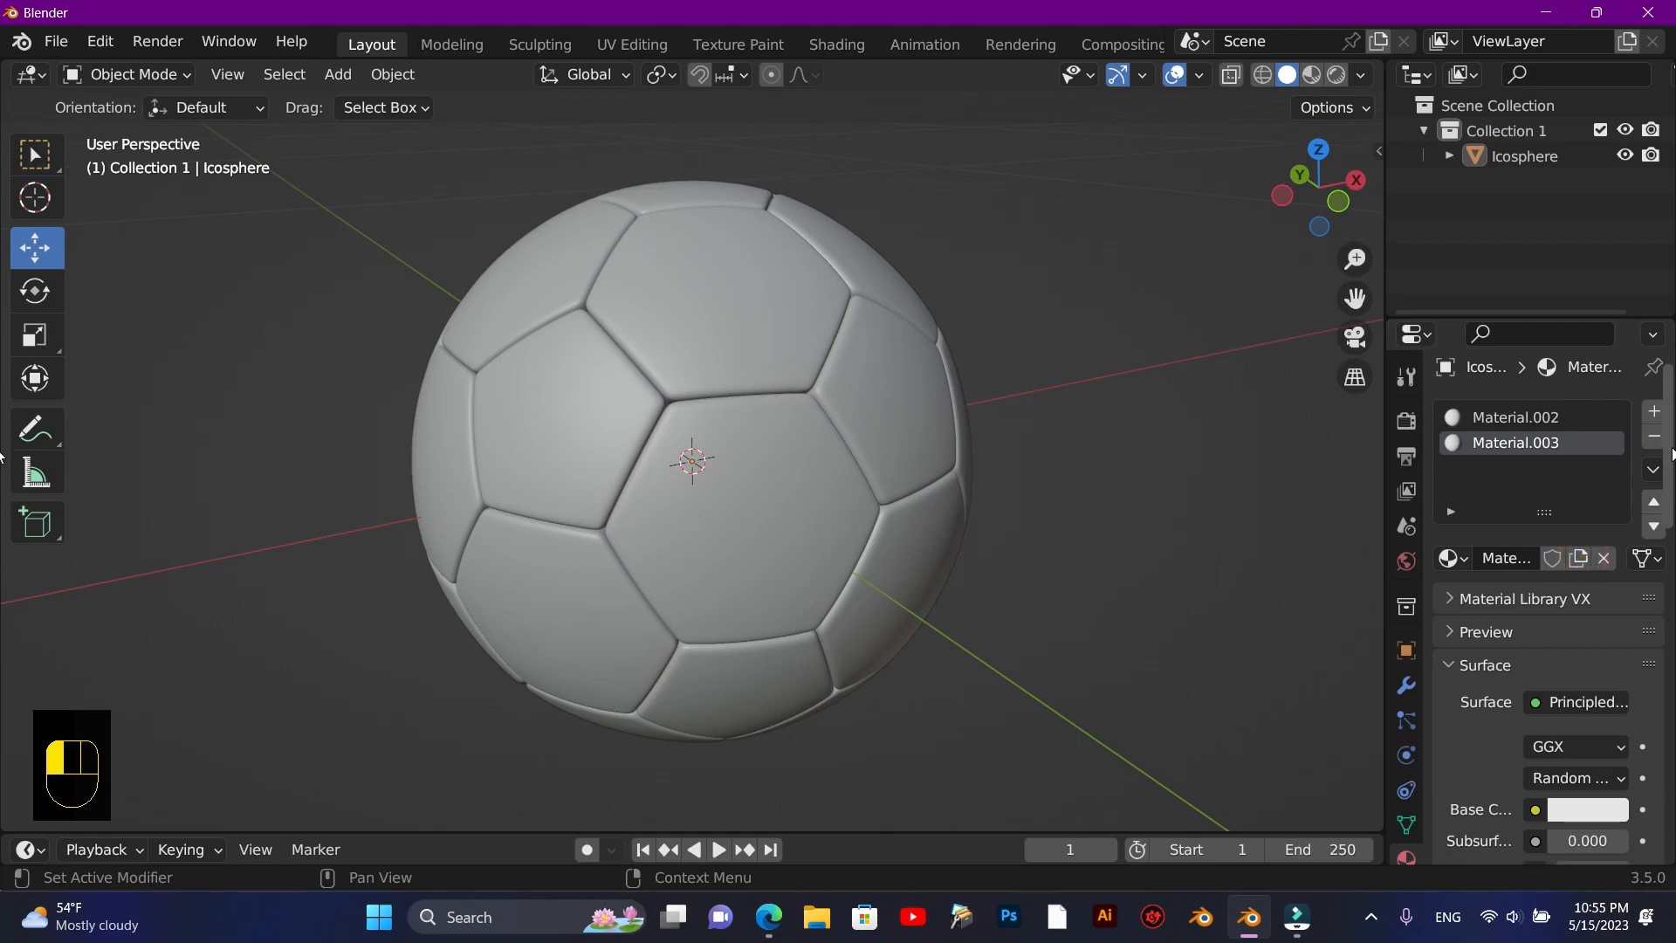
{"action": "left_click_drag", "start_coordinate": [1674, 451], "coordinate": [1670, 524]}
{"action": "left_click", "coordinate": [1607, 476]}
{"action": "left_click_drag", "start_coordinate": [1607, 131], "coordinate": [1609, 302]}
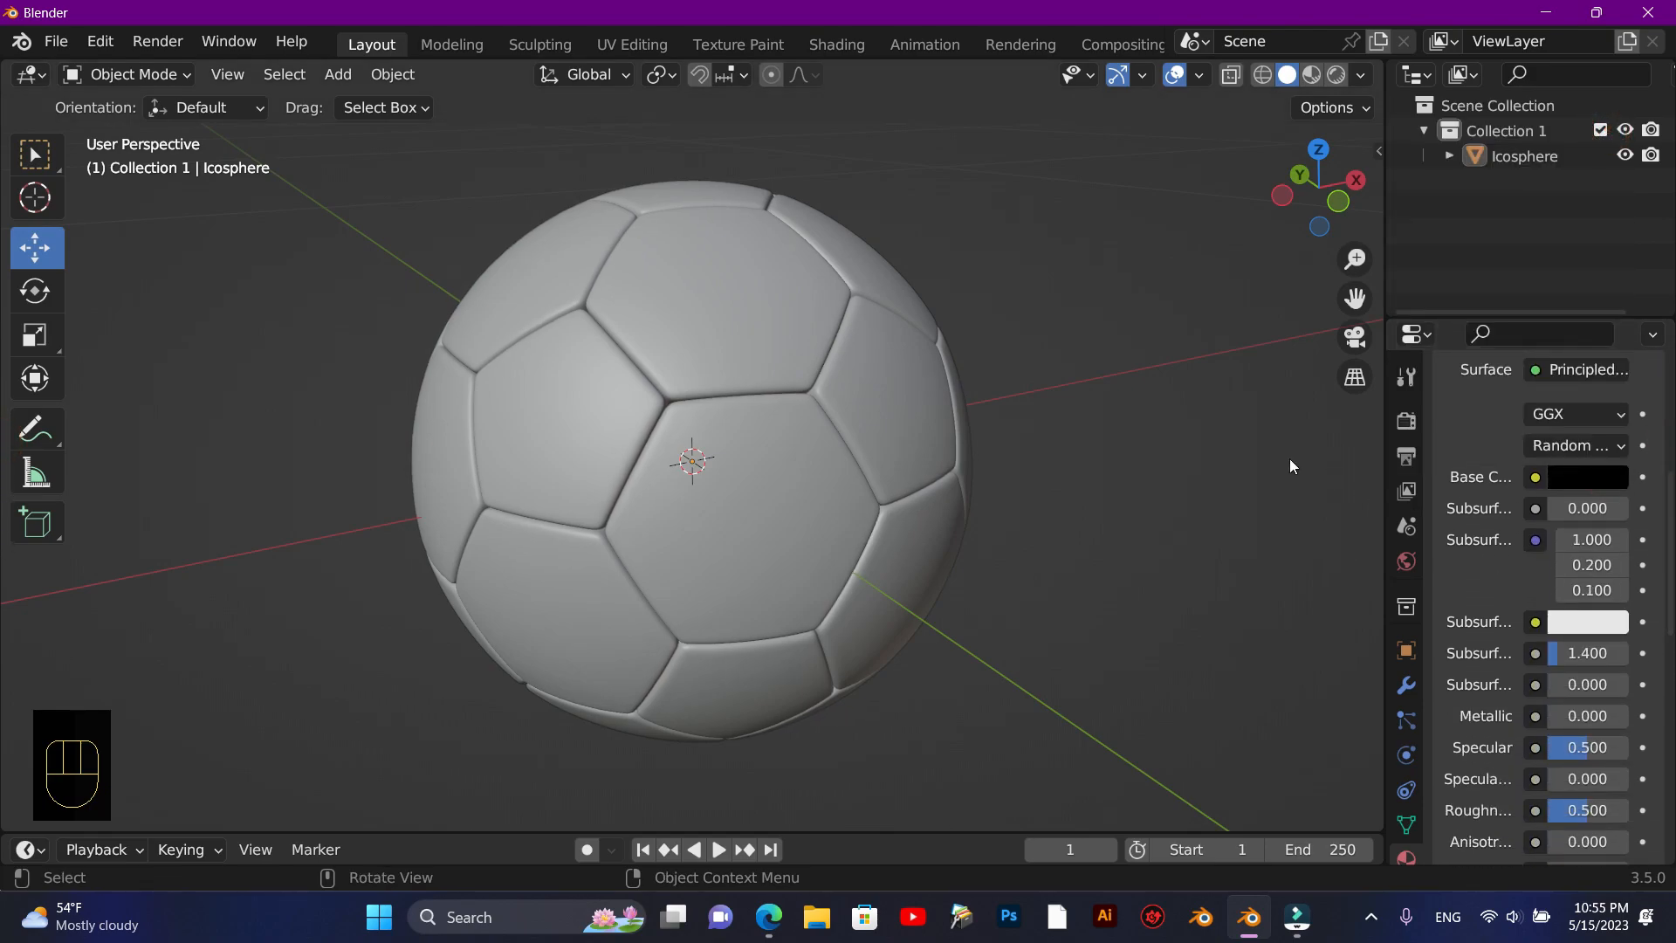
Step: Switch the viewport to rendered shading and turn off Scene World lighting so the ball is lit by an HDRI
{"action": "left_click", "coordinate": [1336, 77]}
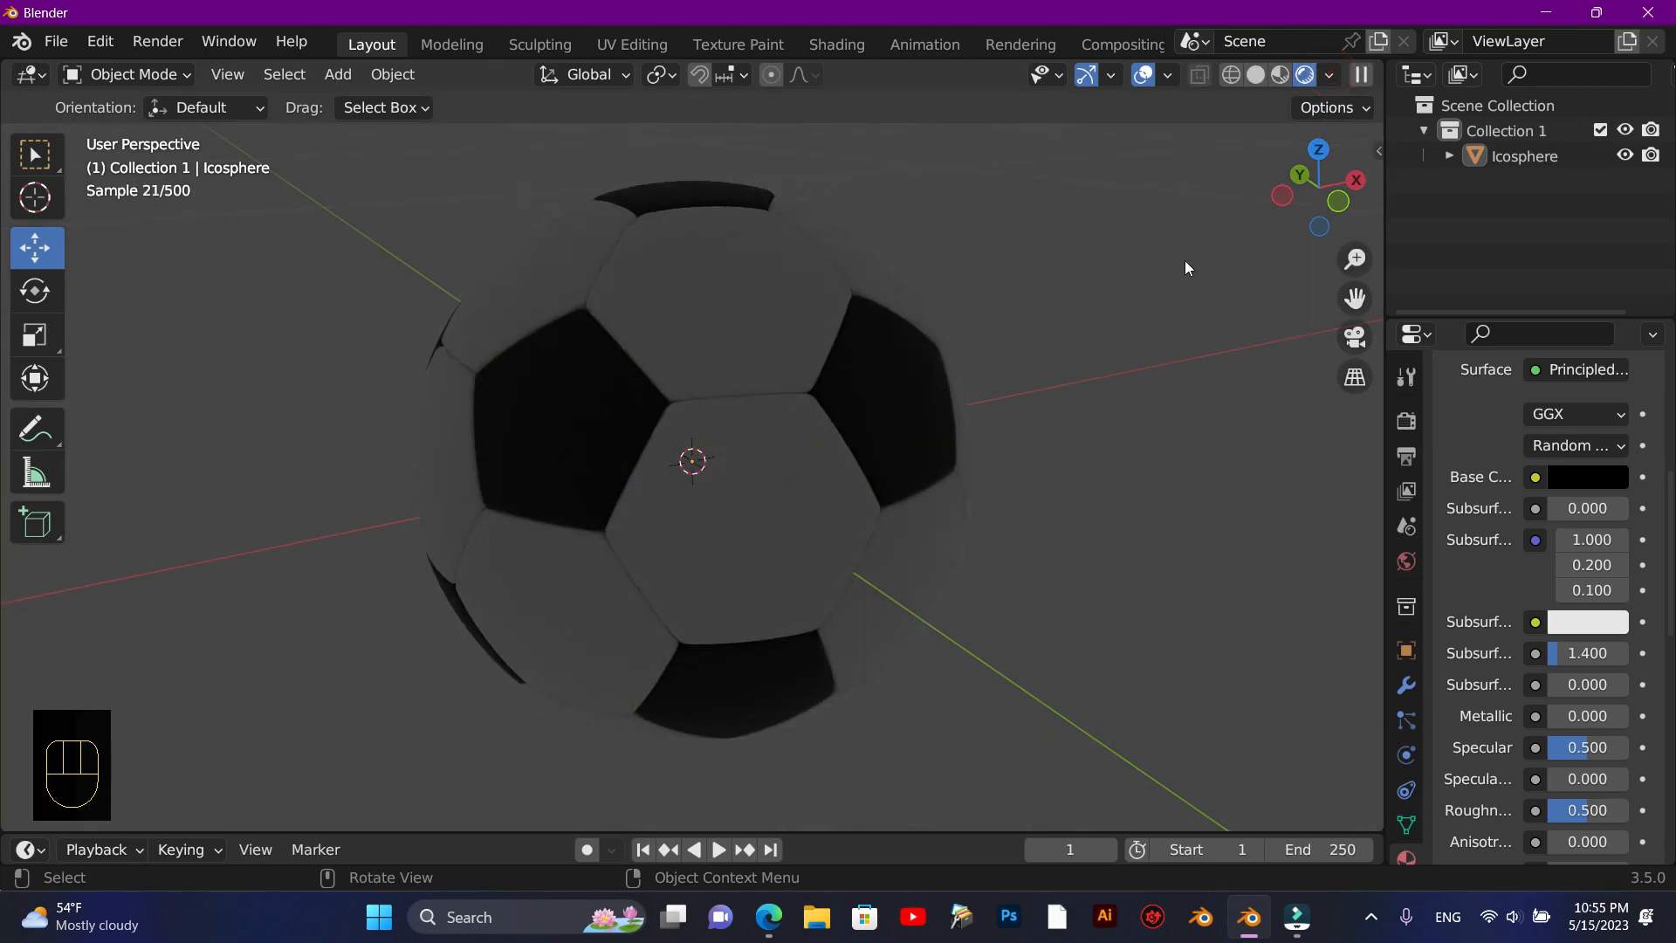
{"action": "left_click_drag", "start_coordinate": [1318, 188], "coordinate": [1051, 186]}
{"action": "left_click", "coordinate": [1329, 75]}
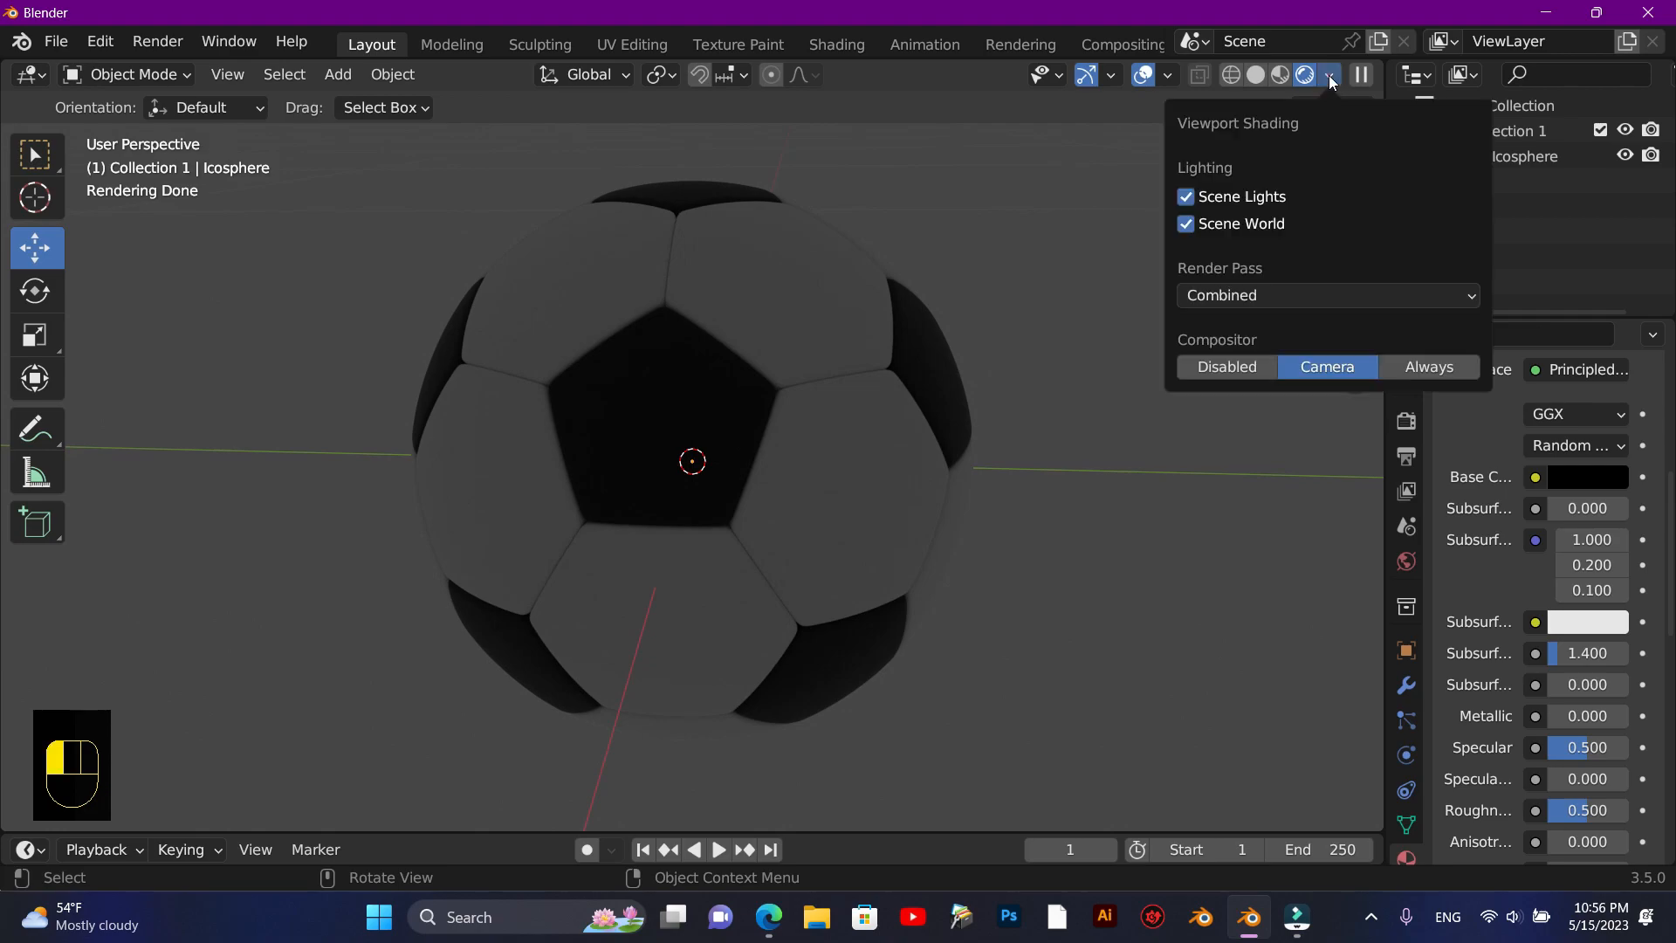
{"action": "left_click", "coordinate": [1215, 224]}
{"action": "left_click", "coordinate": [1086, 270]}
{"action": "scroll", "coordinate": [1001, 410], "scroll_direction": "down", "scroll_amount": 2}
{"action": "scroll", "coordinate": [1001, 411], "scroll_direction": "up", "scroll_amount": 3}
{"action": "scroll", "coordinate": [1001, 410], "scroll_direction": "down", "scroll_amount": 1}
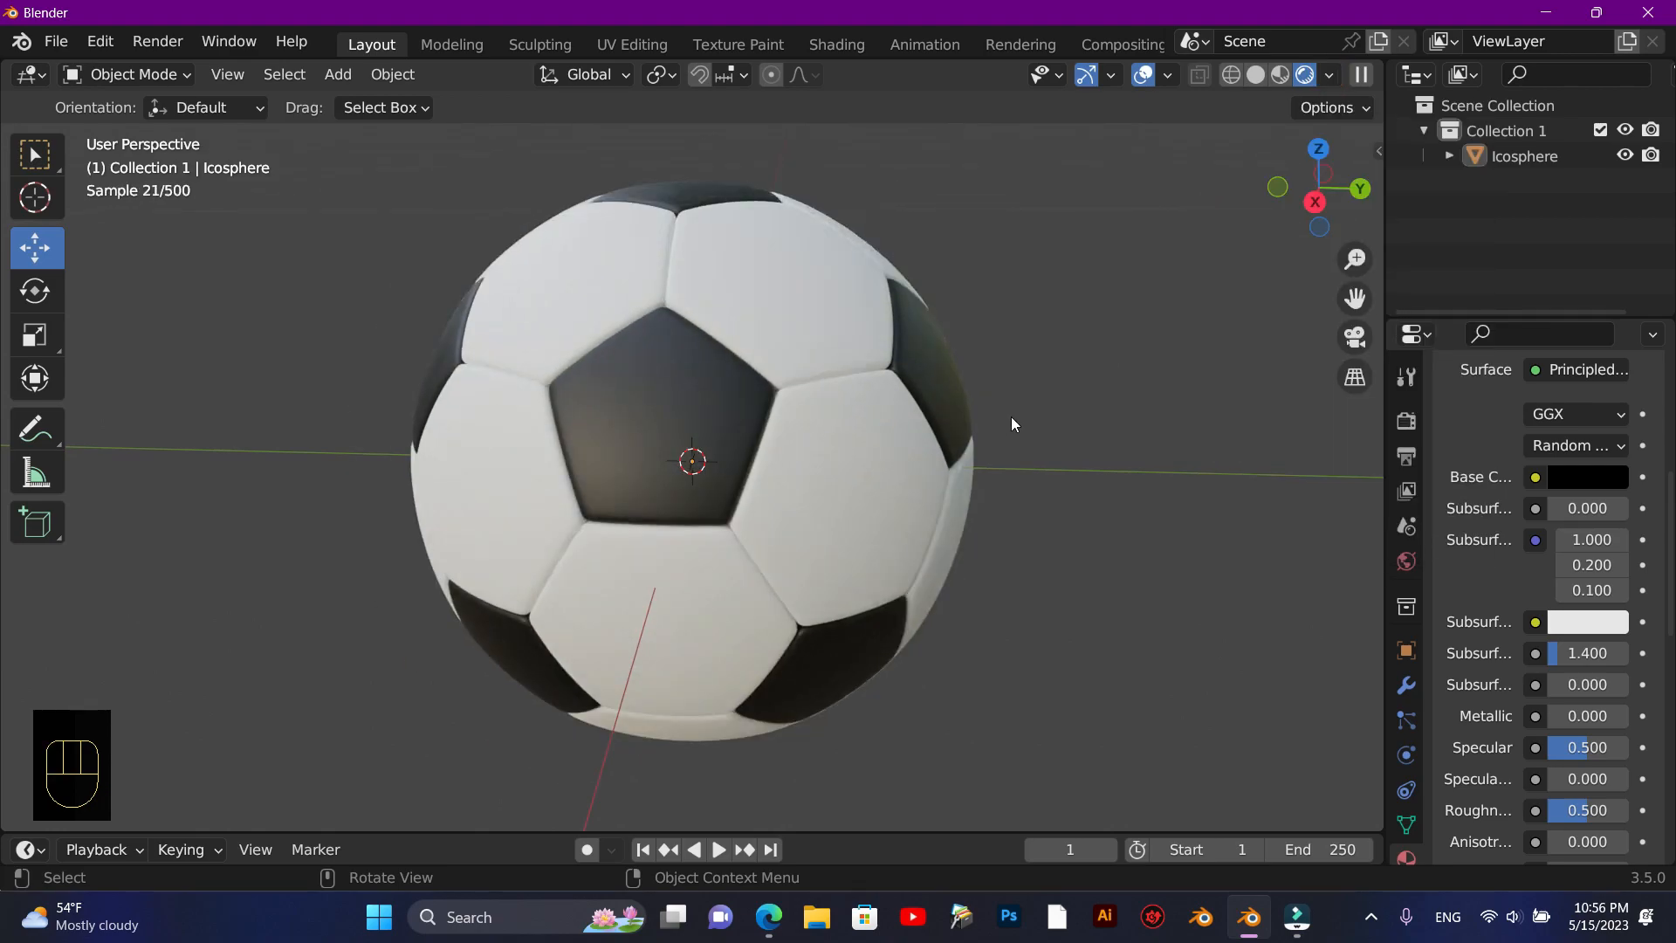
Step: Set the black material's roughness to 0.3
{"action": "left_click_drag", "start_coordinate": [1673, 479], "coordinate": [1673, 550]}
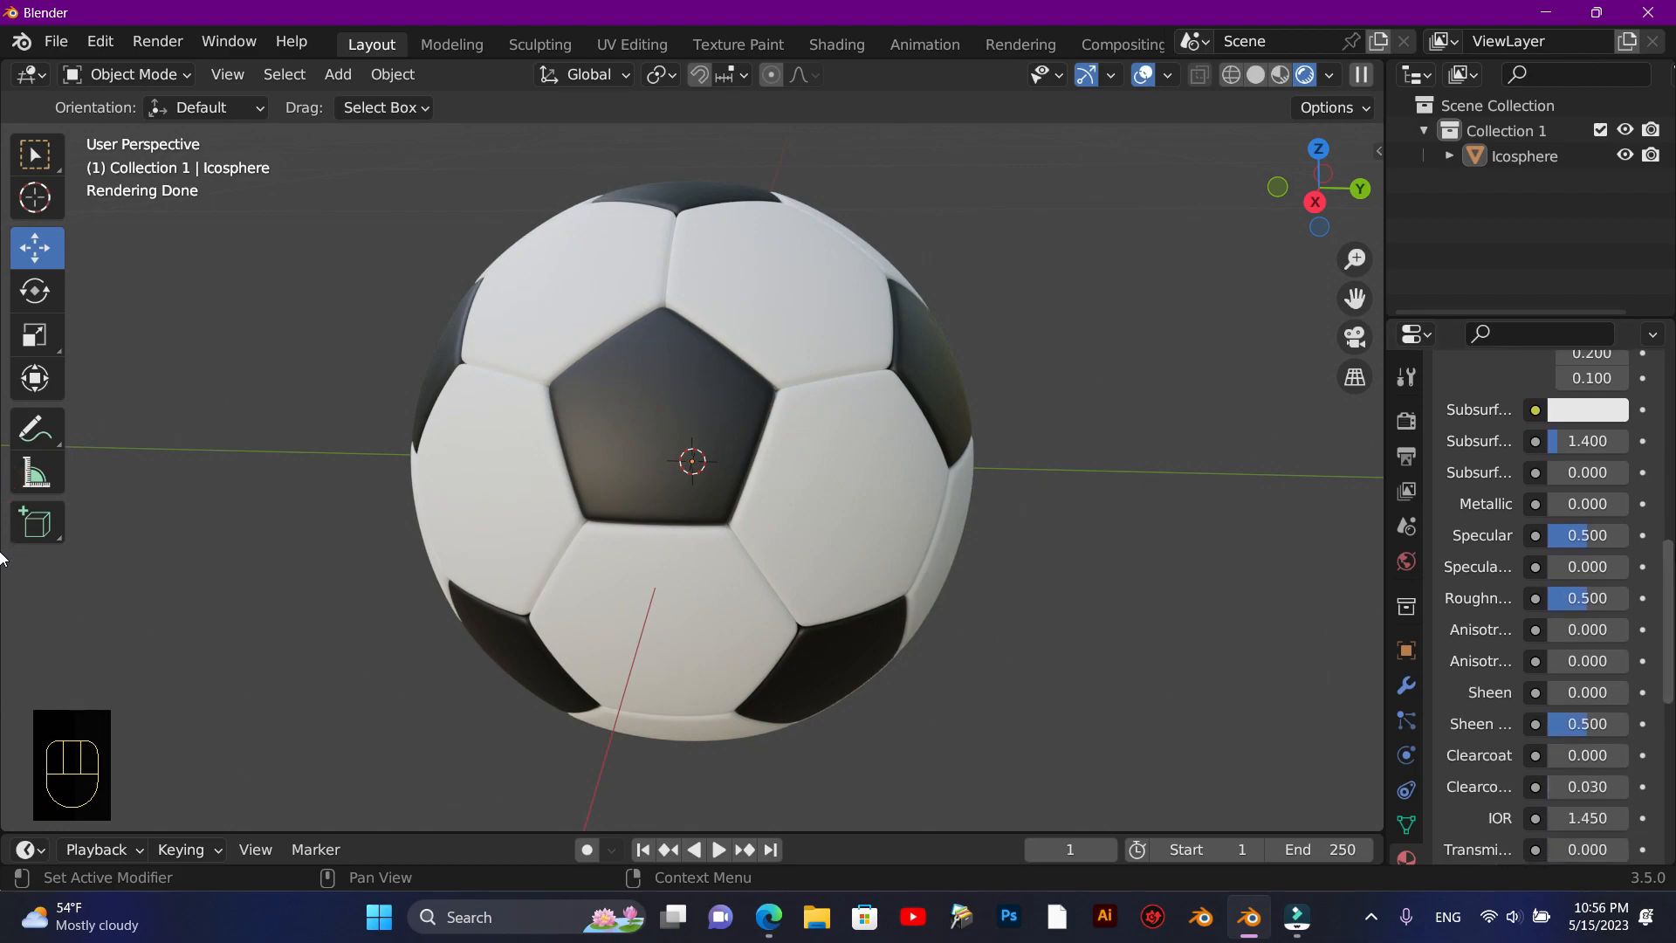
{"action": "mouse_move", "coordinate": [1591, 598]}
{"action": "left_mouse_down"}
{"action": "mouse_move", "coordinate": [1568, 598]}
{"action": "mouse_move", "coordinate": [1591, 605]}
{"action": "left_mouse_up"}
{"action": "left_click", "coordinate": [1593, 600]}
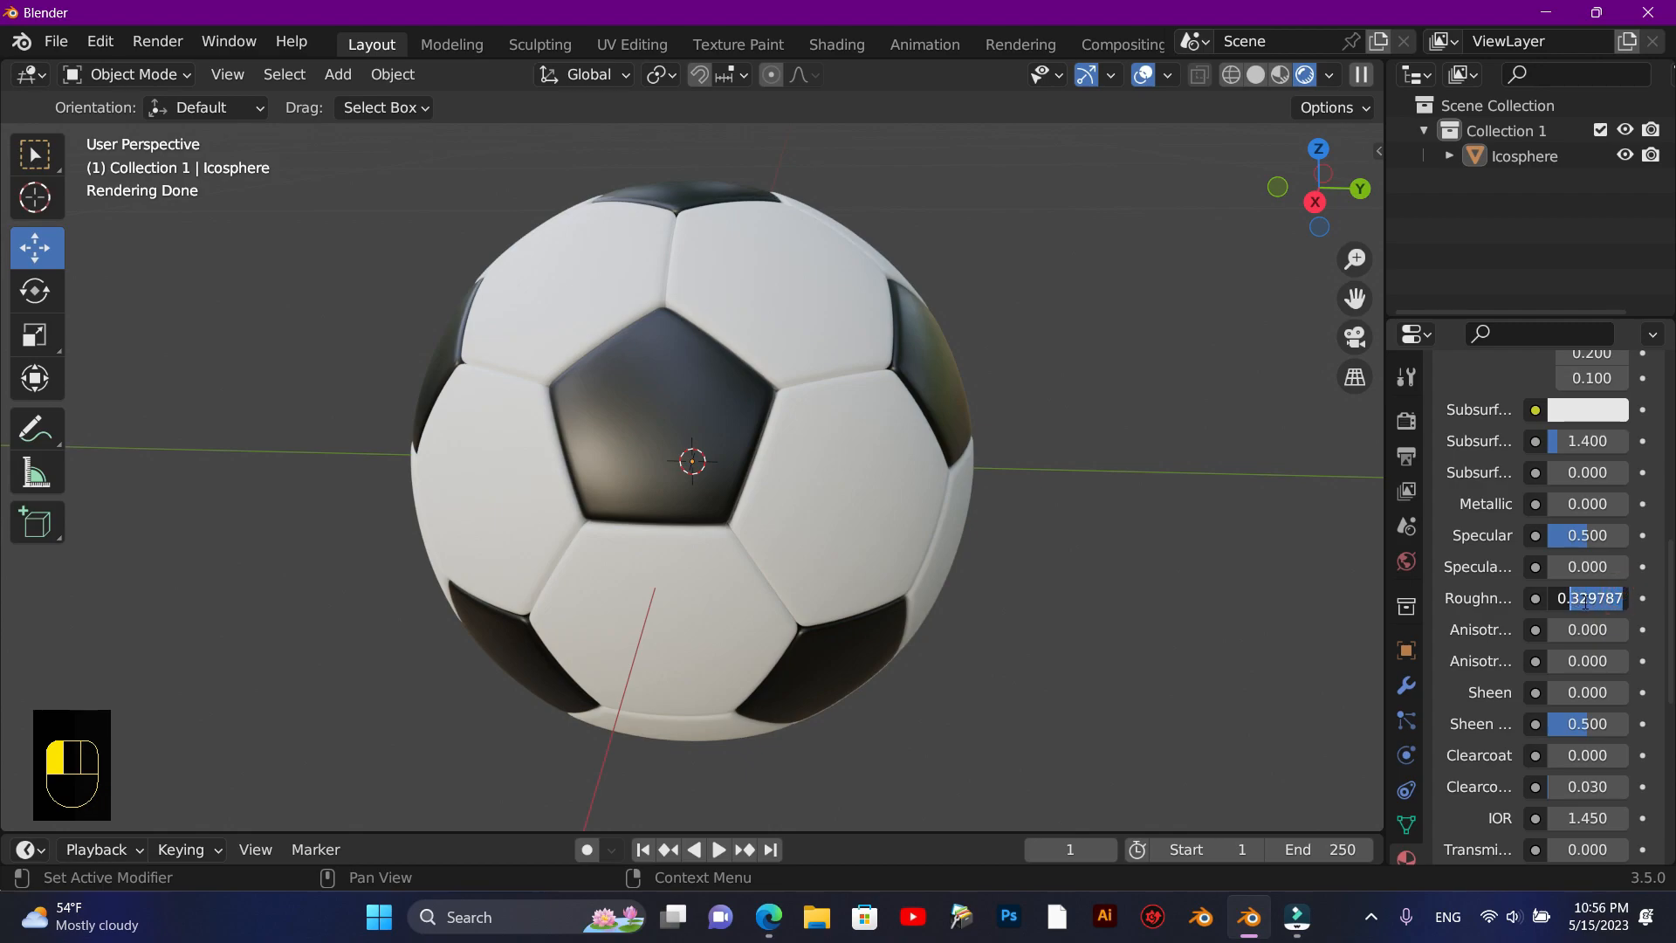
{"action": "type", "text": "0.3"}
{"action": "key", "text": "Return"}
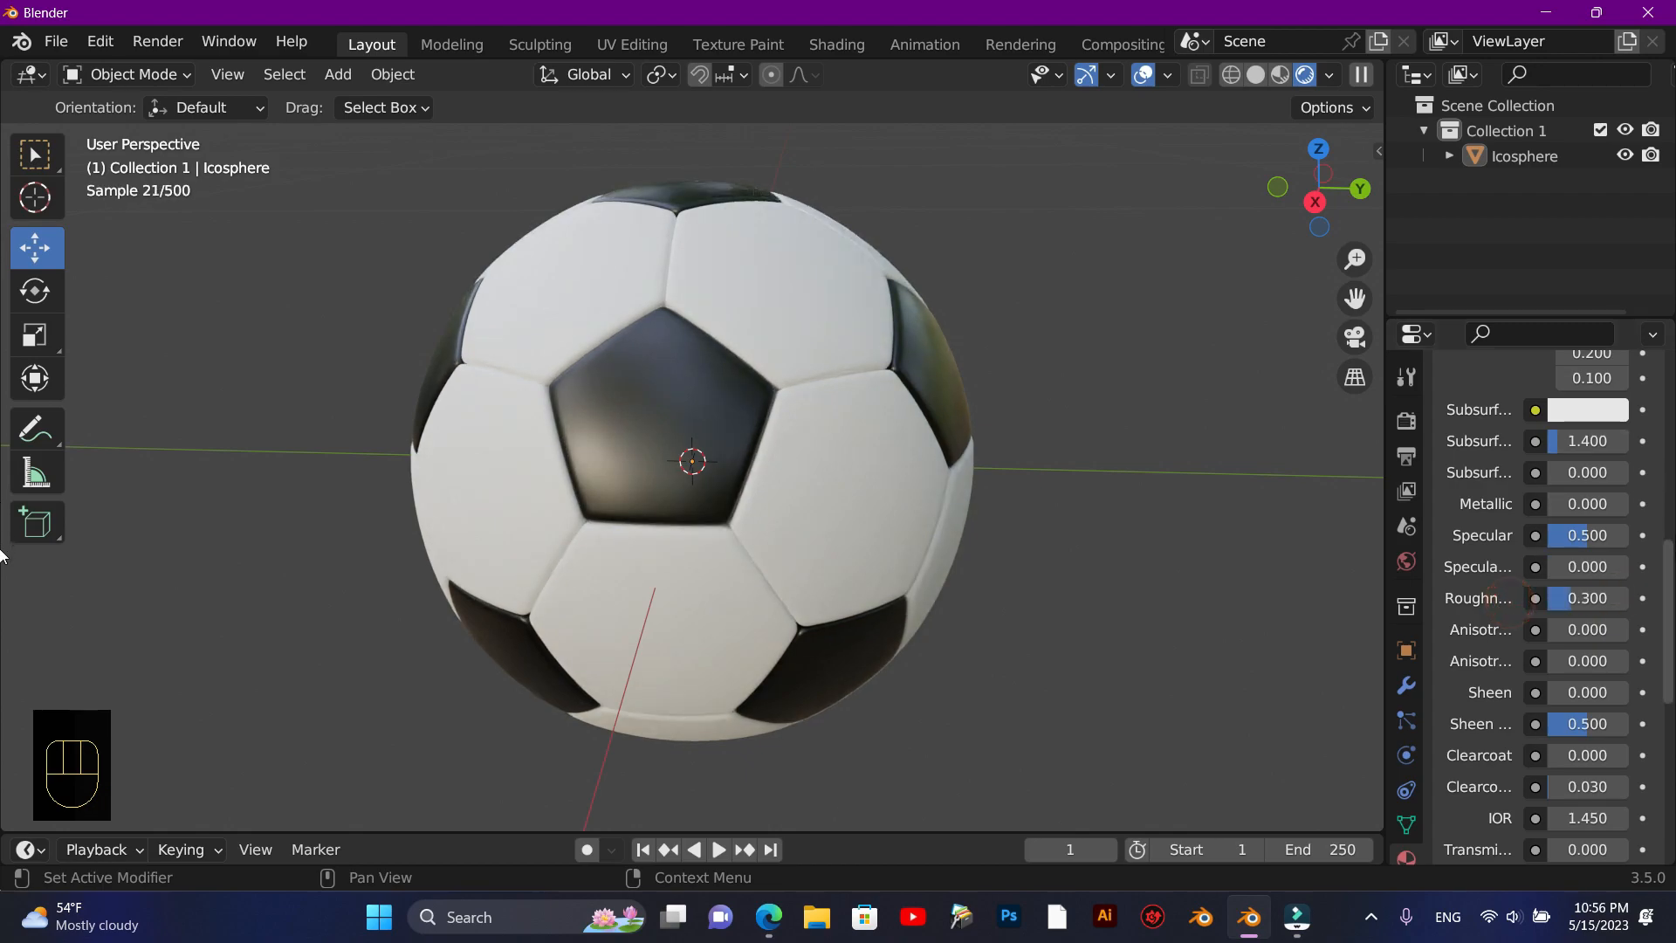
Step: Select the white material, Material.002, and set its roughness to 0.3
{"action": "scroll", "coordinate": [1652, 384], "scroll_direction": "up", "scroll_amount": 15}
{"action": "left_click", "coordinate": [1525, 431]}
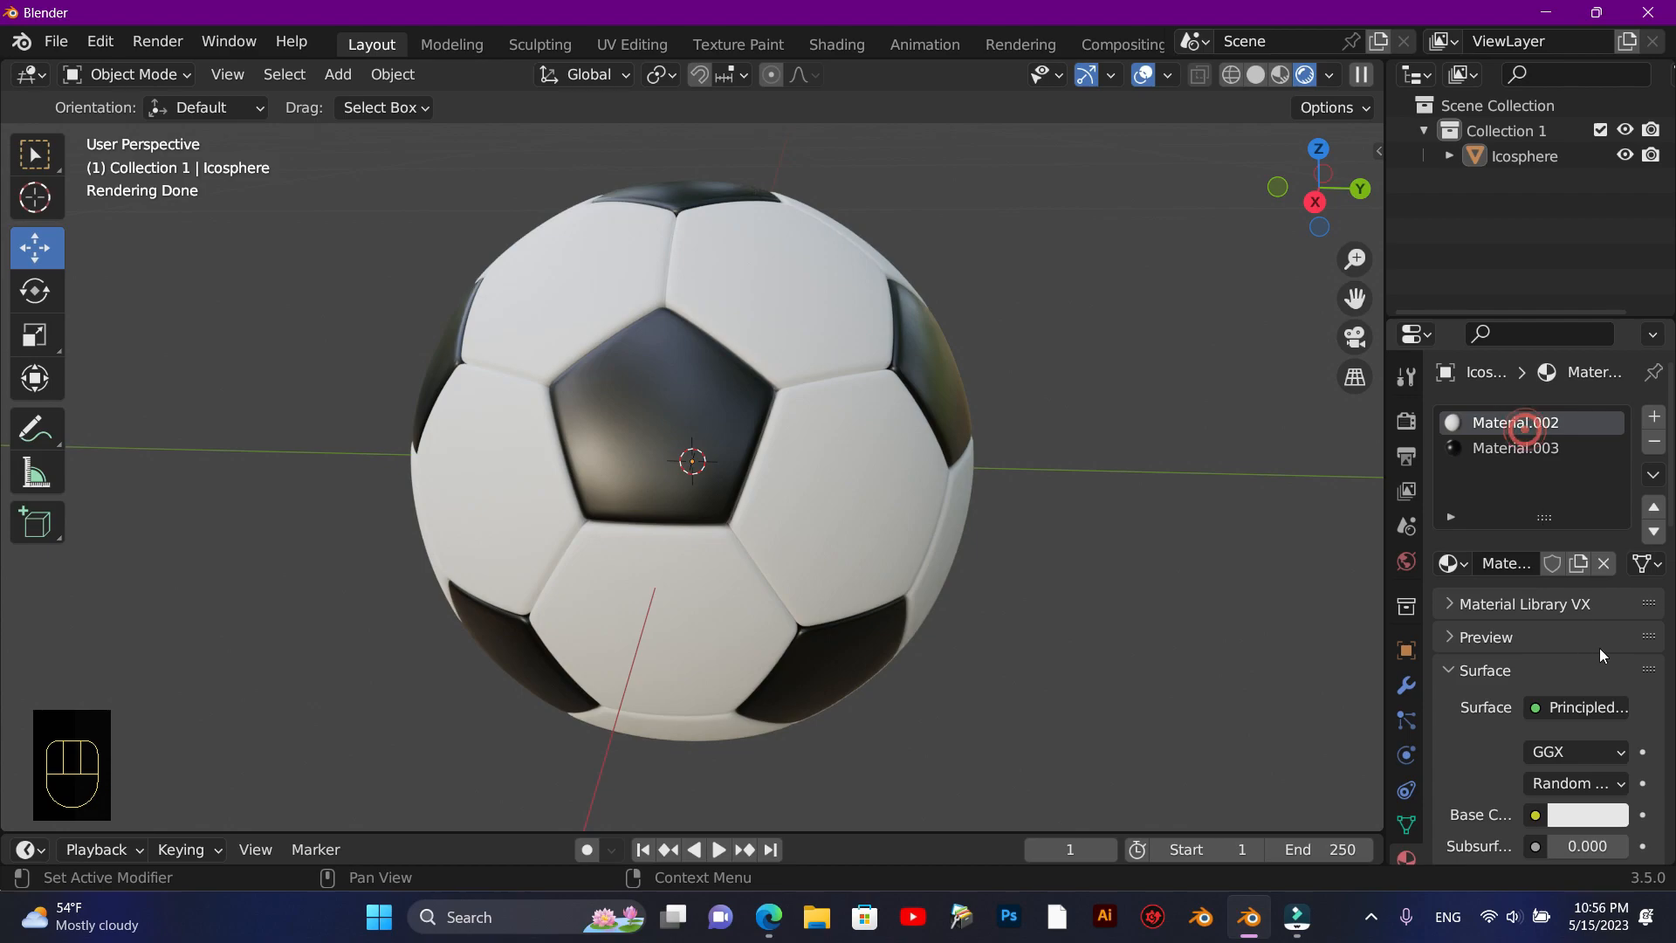
{"action": "left_click_drag", "start_coordinate": [1672, 479], "coordinate": [1673, 650]}
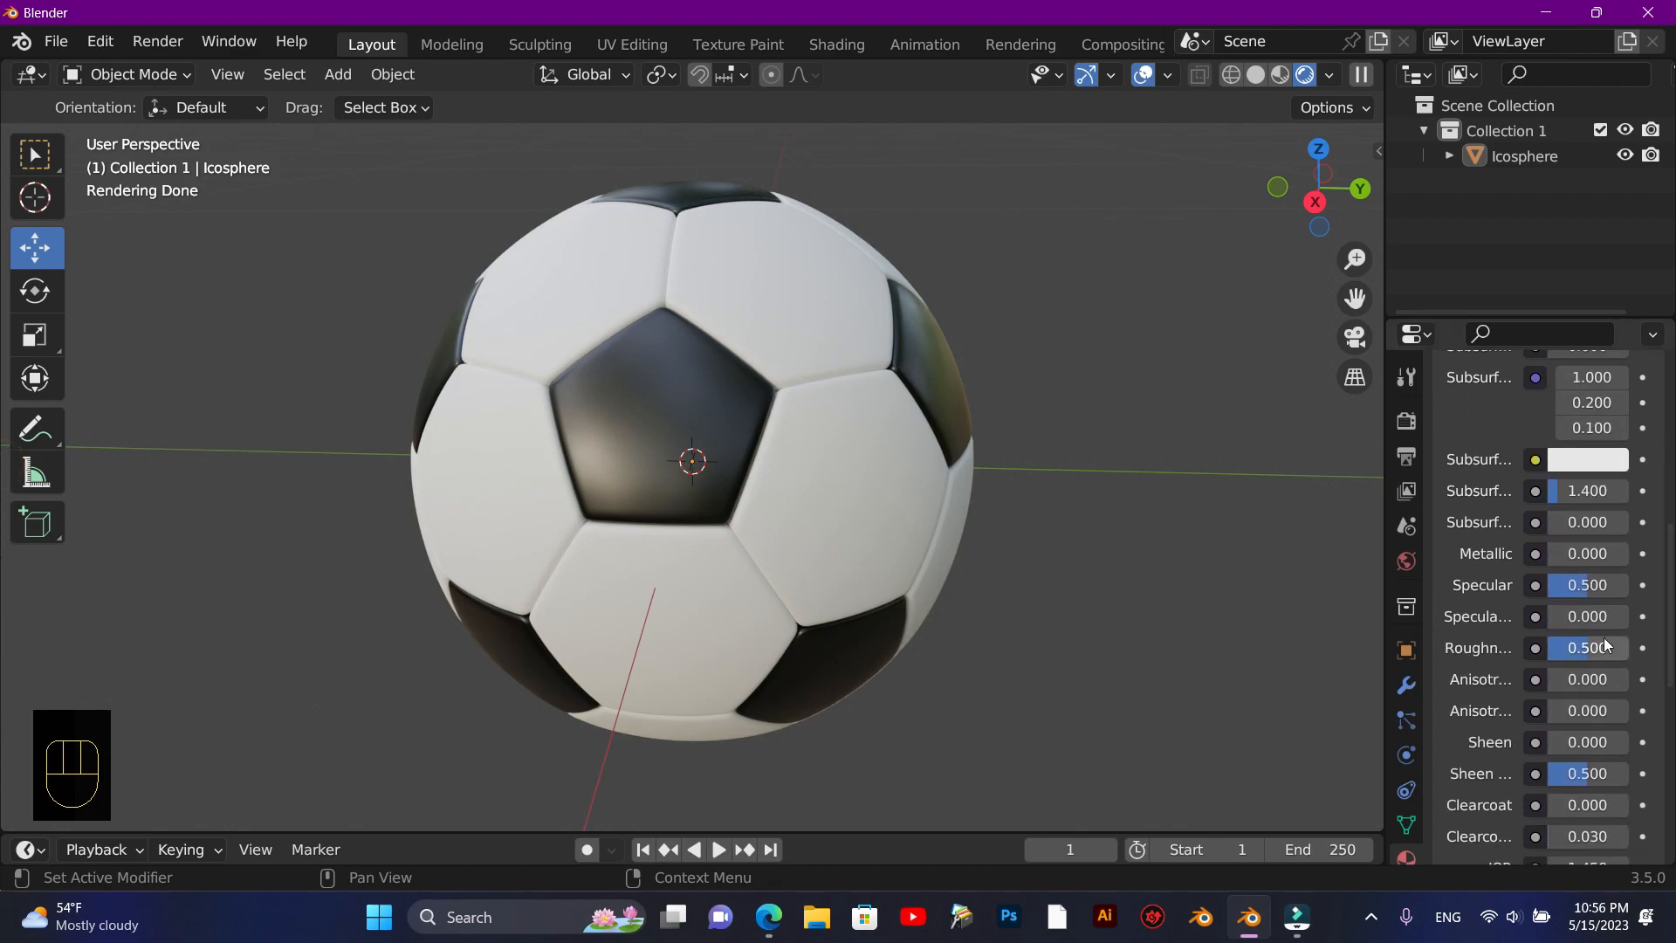
{"action": "double_click", "coordinate": [1609, 644]}
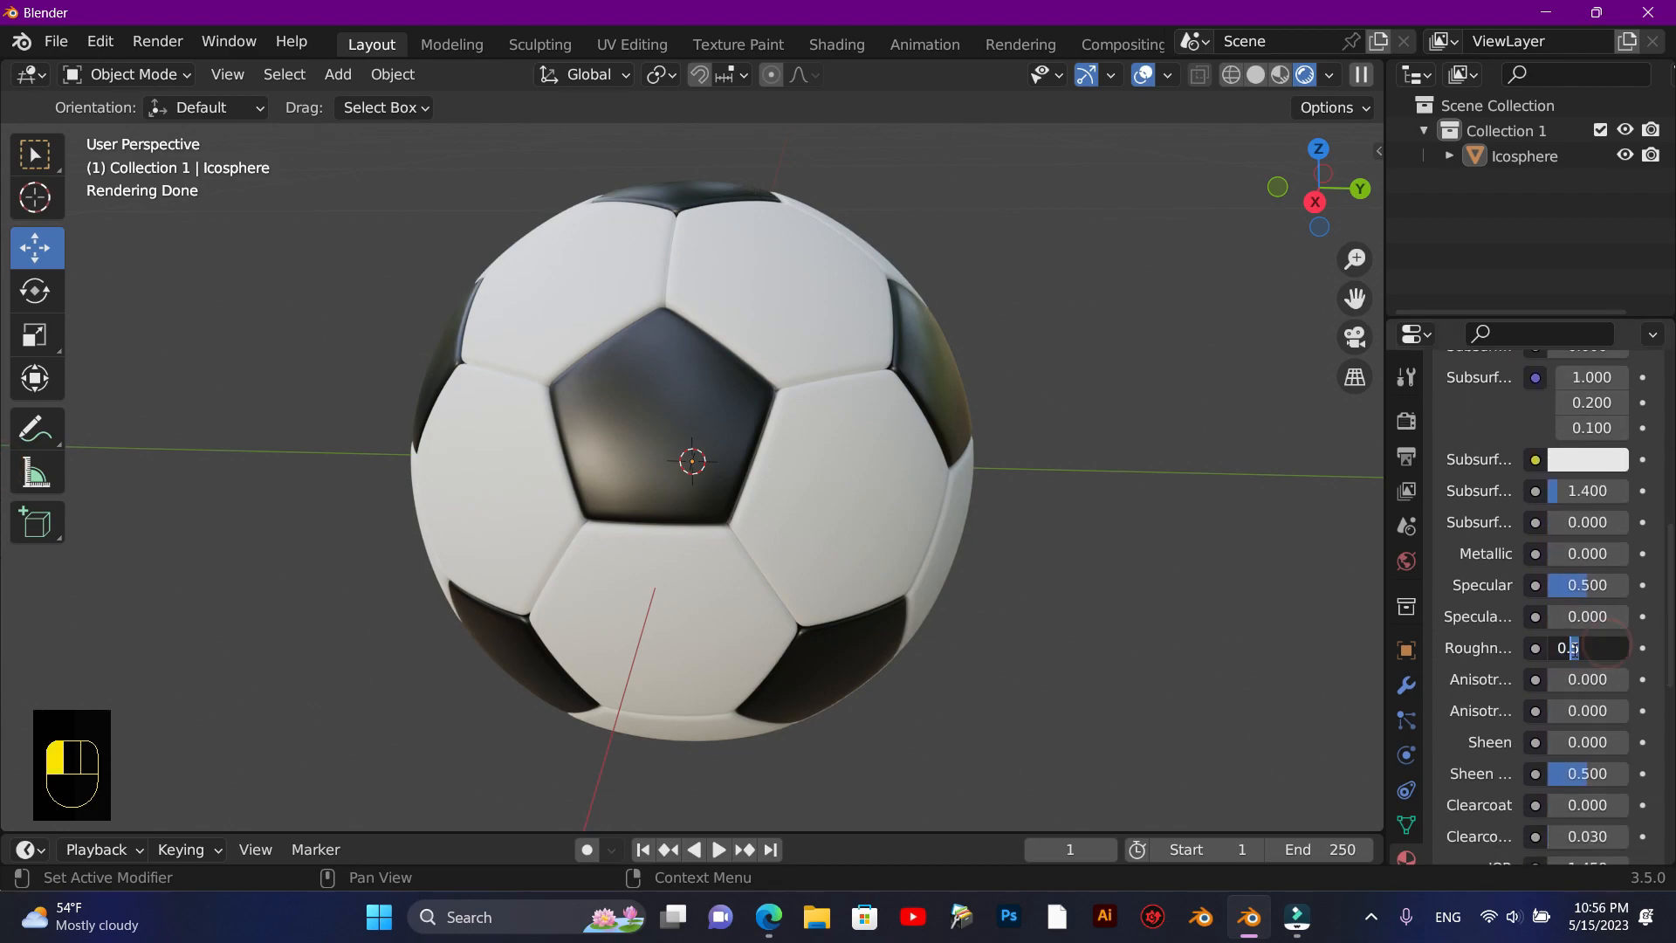
{"action": "type", "text": "3"}
{"action": "key", "text": "Return"}
{"action": "left_click", "coordinate": [1490, 656]}
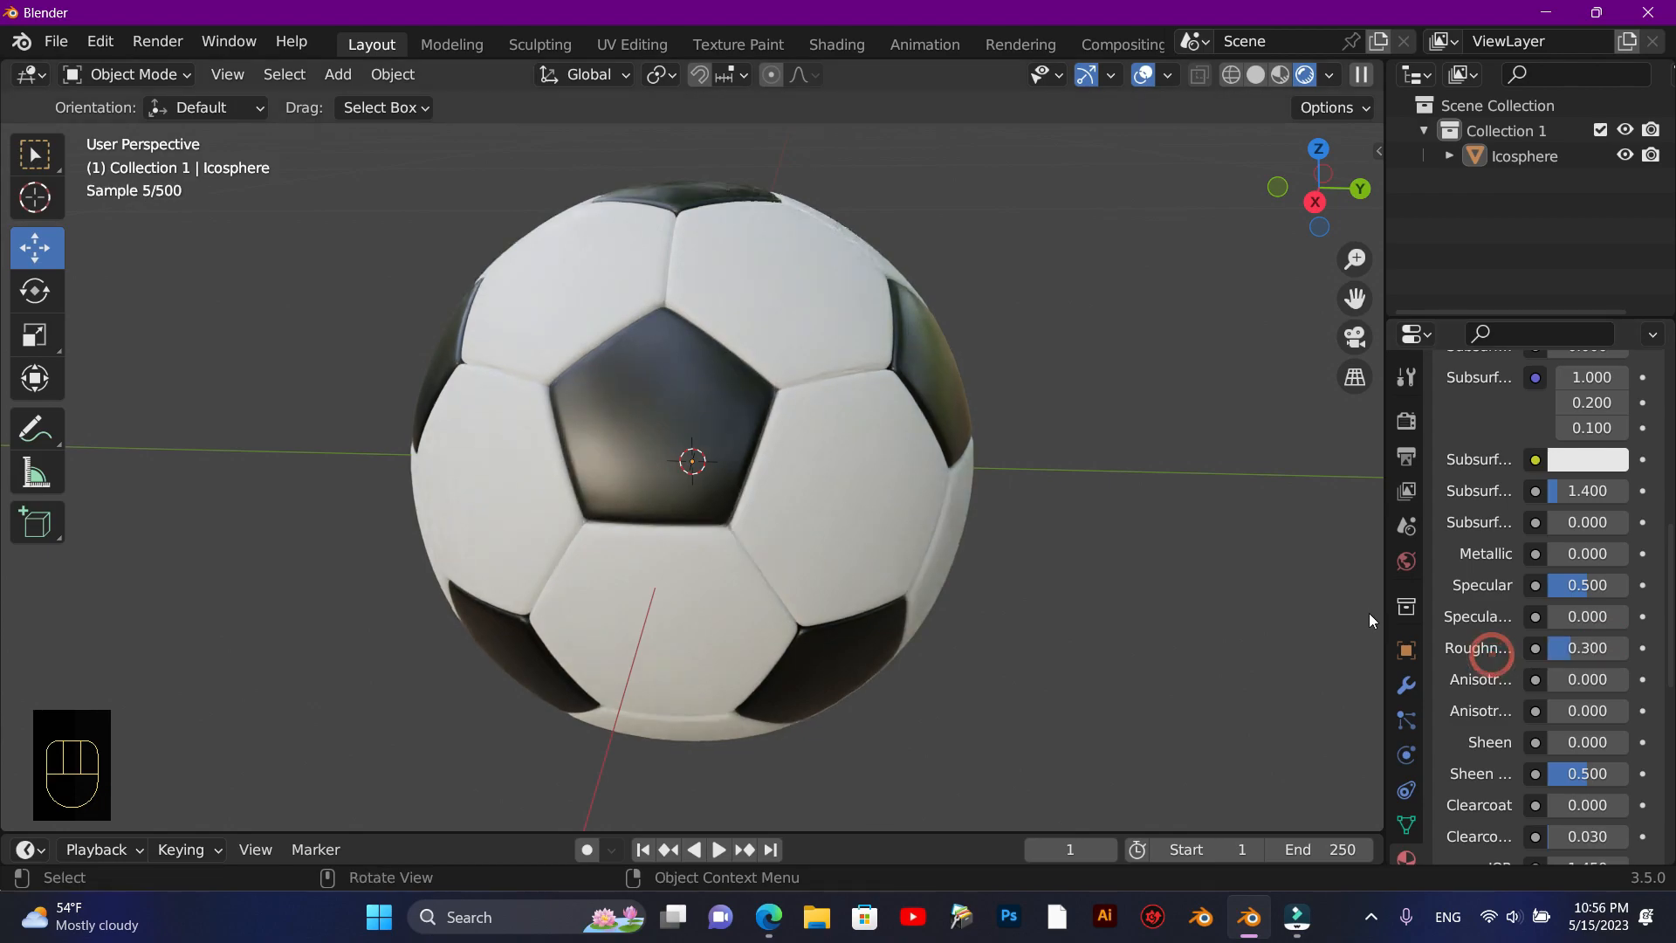
Step: Change the viewport's environment lighting to the warm-toned interior HDRI and check the ball's reflections from several angles
{"action": "left_click", "coordinate": [1329, 75]}
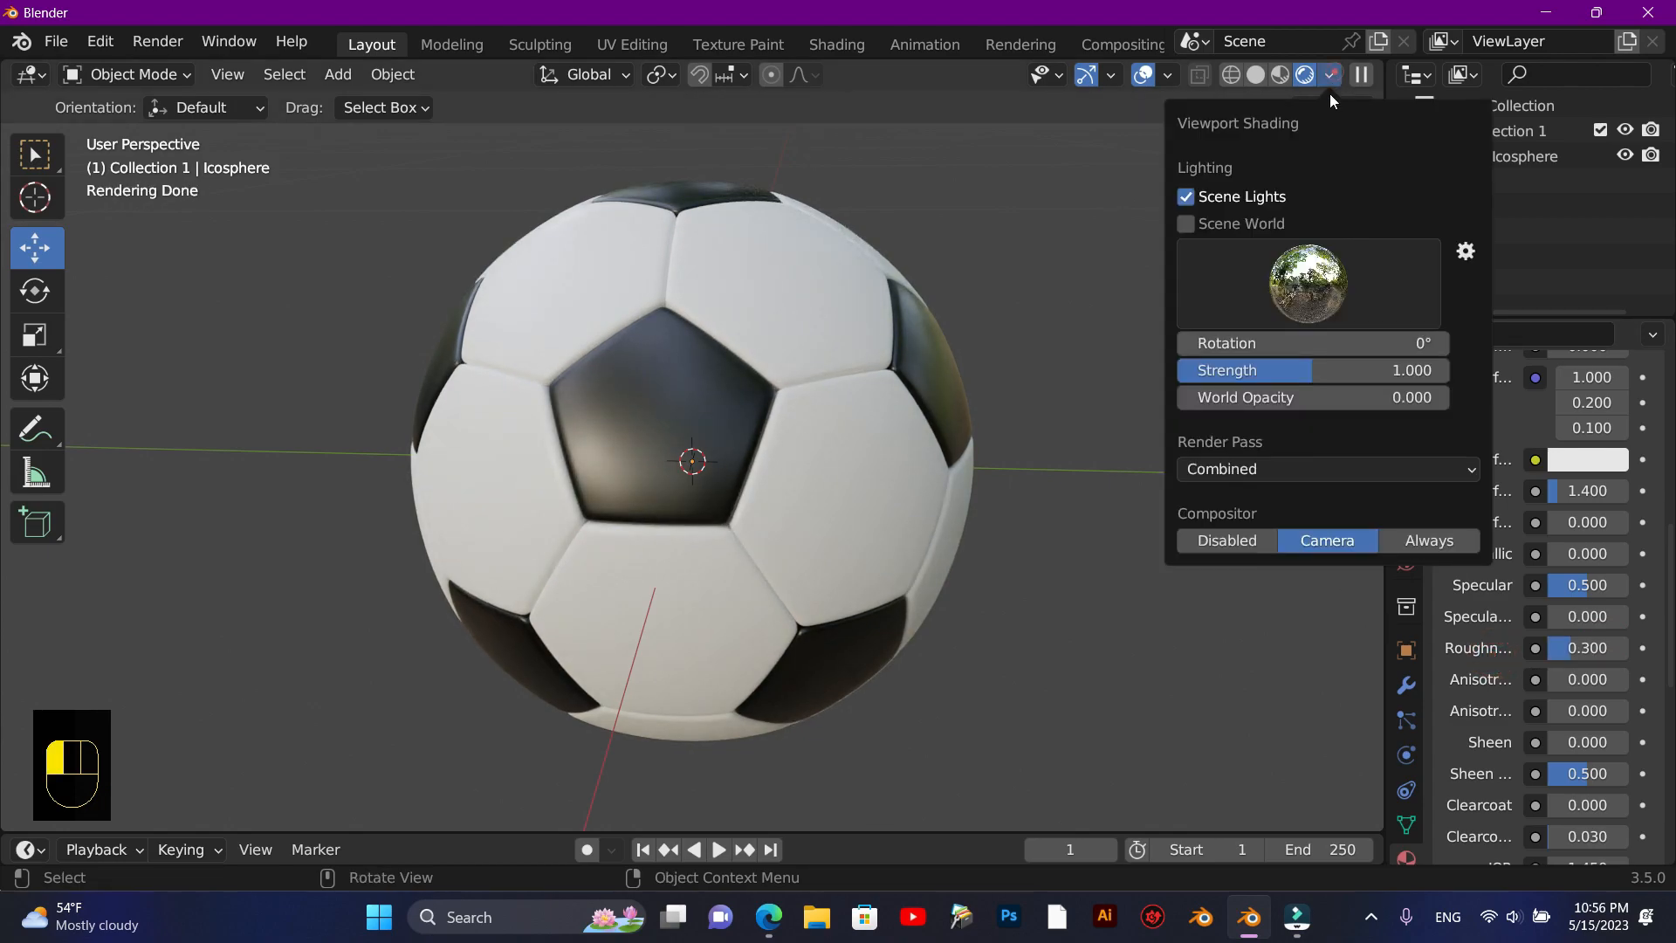
{"action": "left_click", "coordinate": [1308, 317]}
{"action": "left_click", "coordinate": [955, 375]}
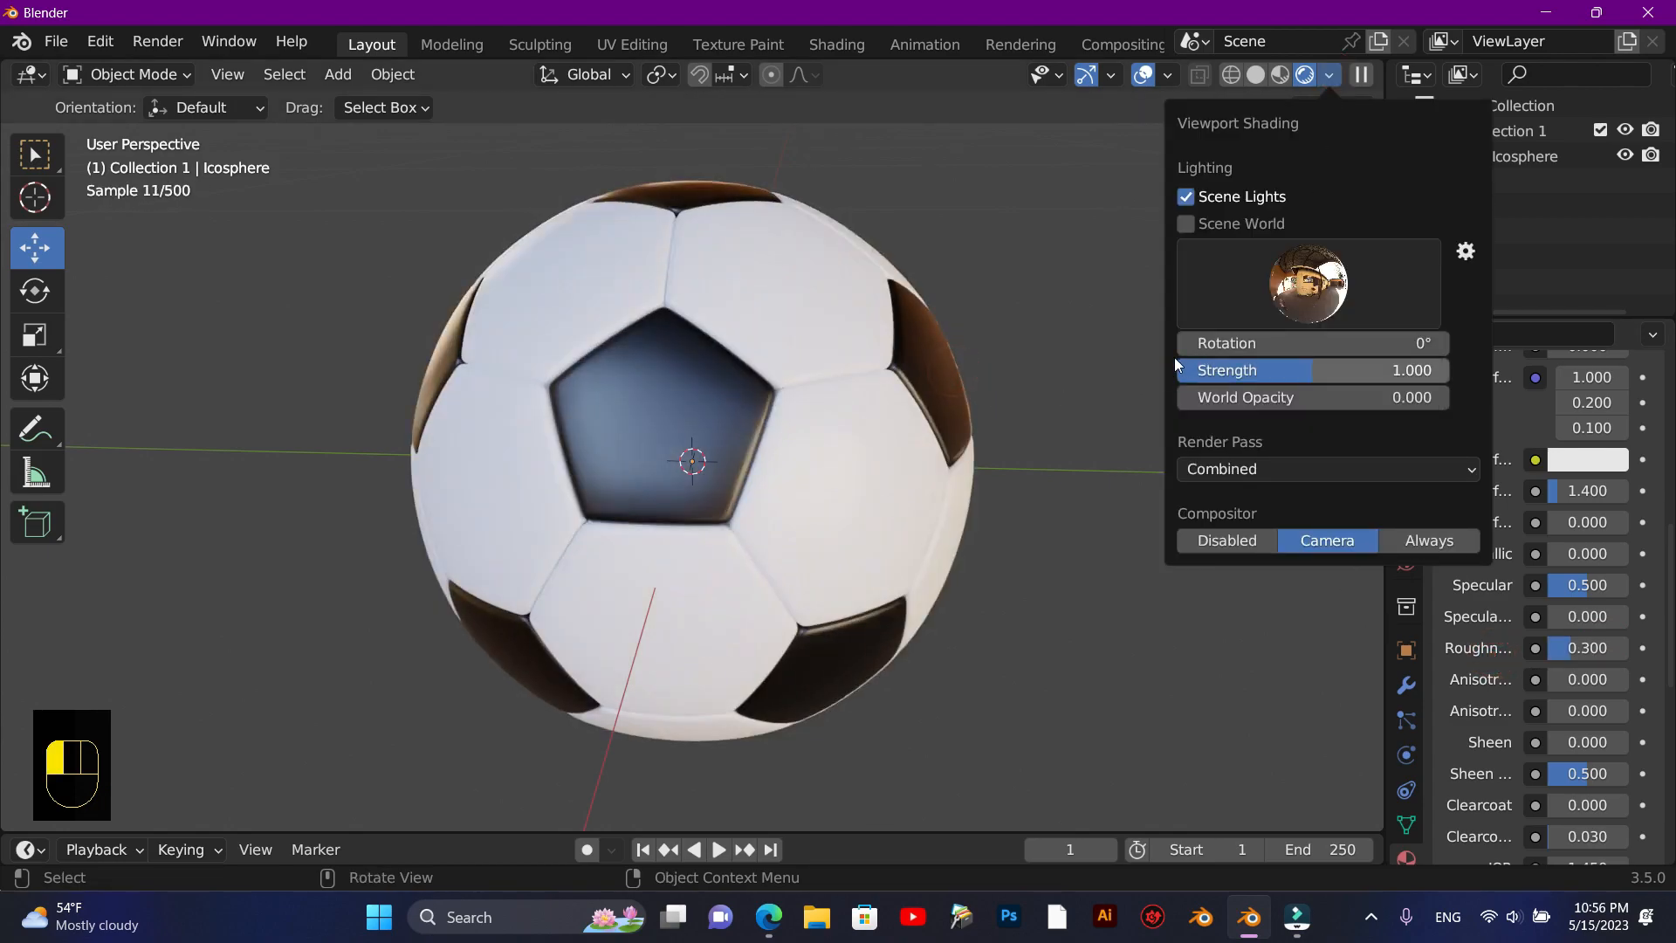
{"action": "left_click_drag", "start_coordinate": [1318, 188], "coordinate": [1159, 341]}
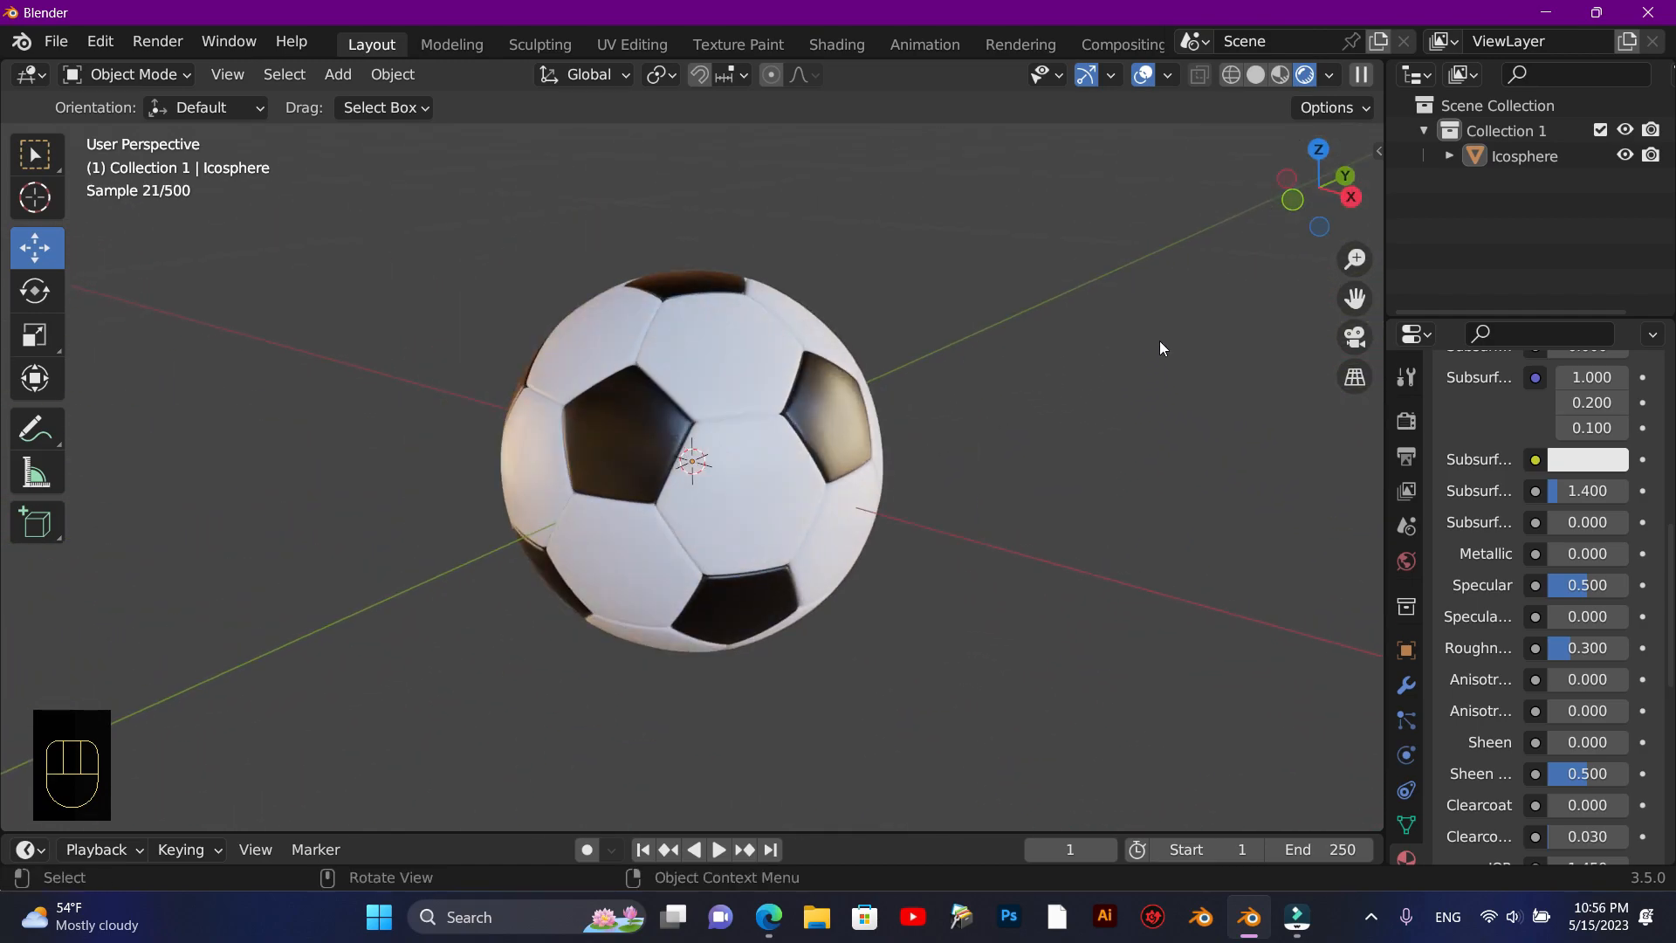
{"action": "left_click_drag", "start_coordinate": [1335, 194], "coordinate": [982, 396]}
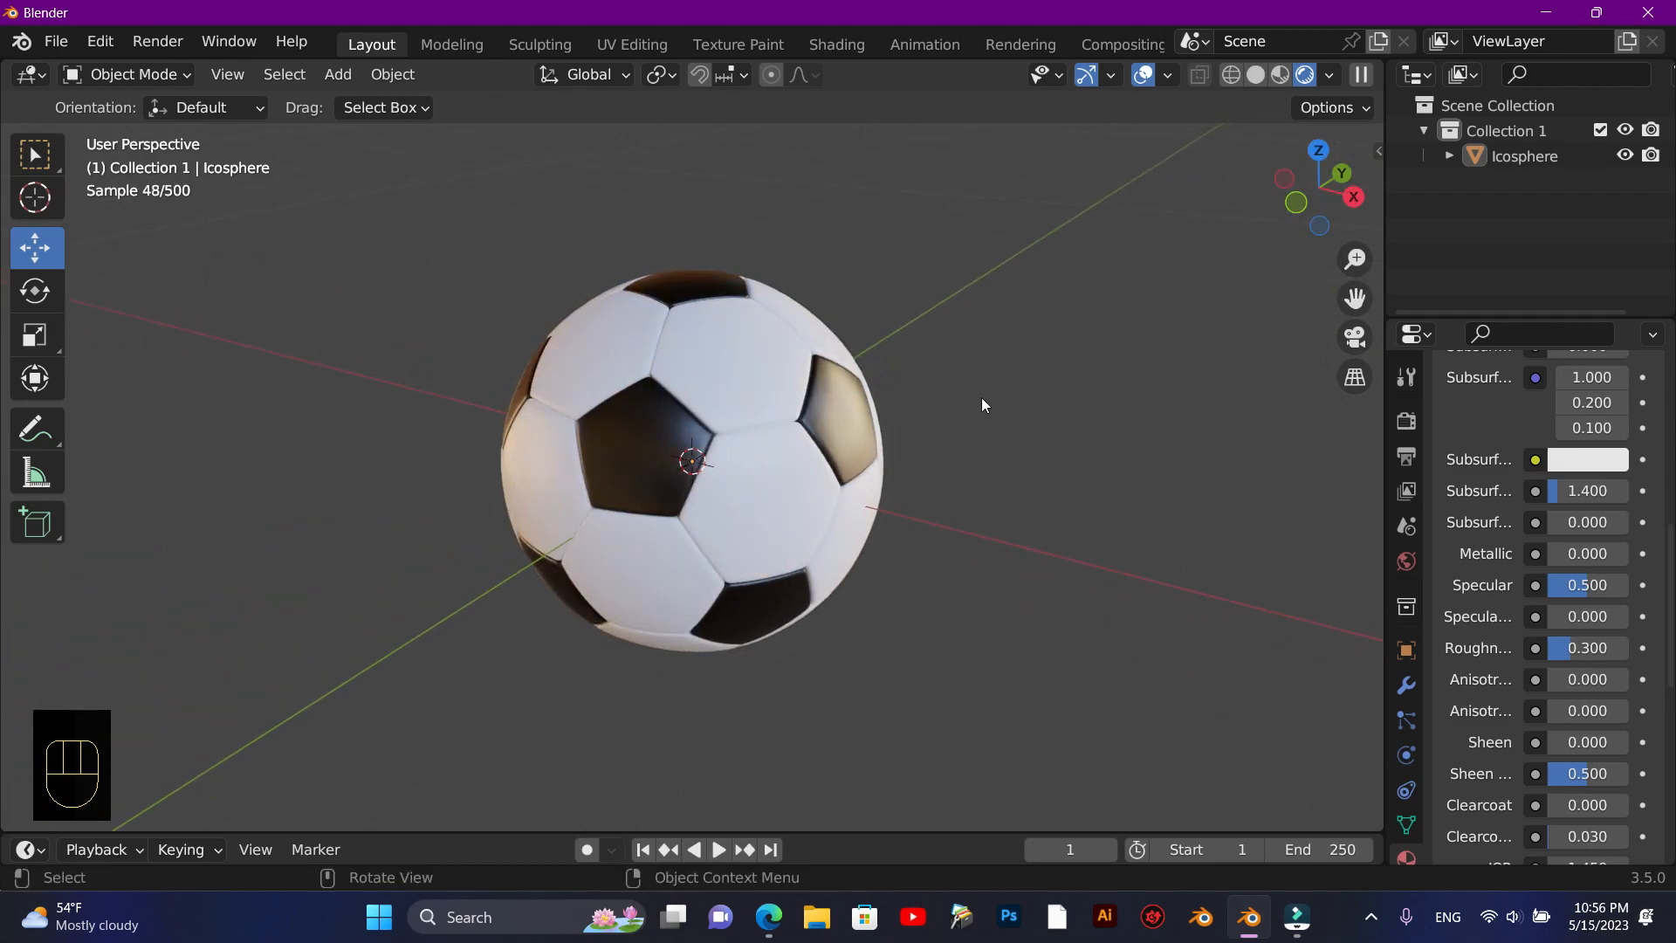
{"action": "scroll", "coordinate": [981, 396], "scroll_direction": "up", "scroll_amount": 4}
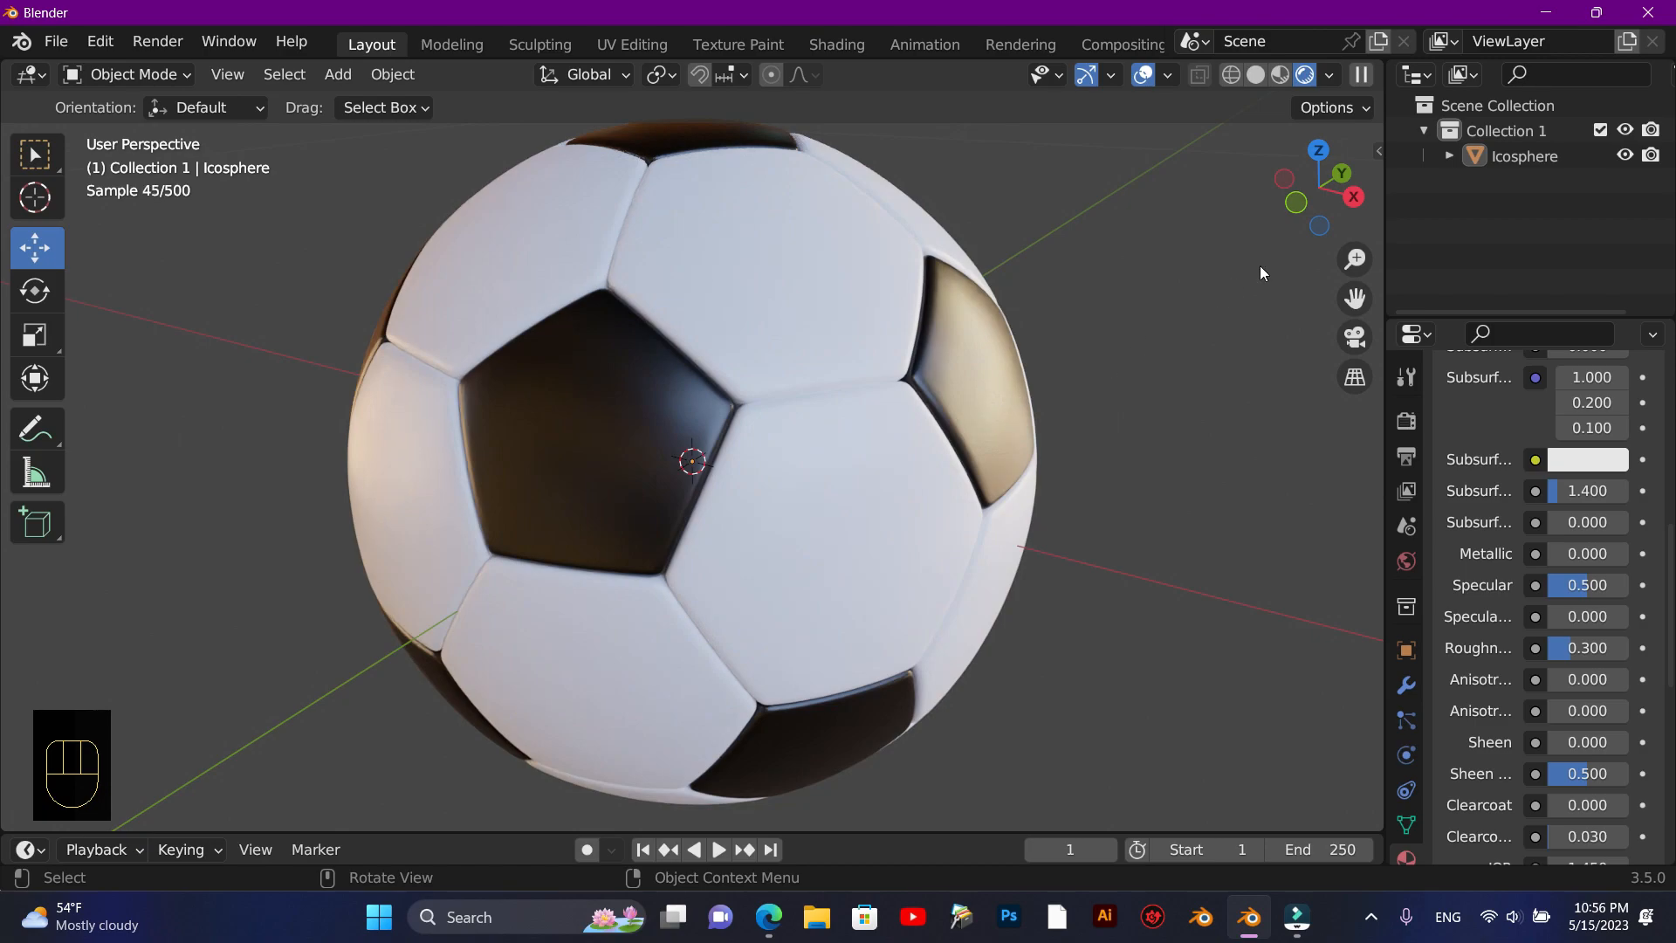
{"action": "left_click_drag", "start_coordinate": [1326, 202], "coordinate": [1213, 206]}
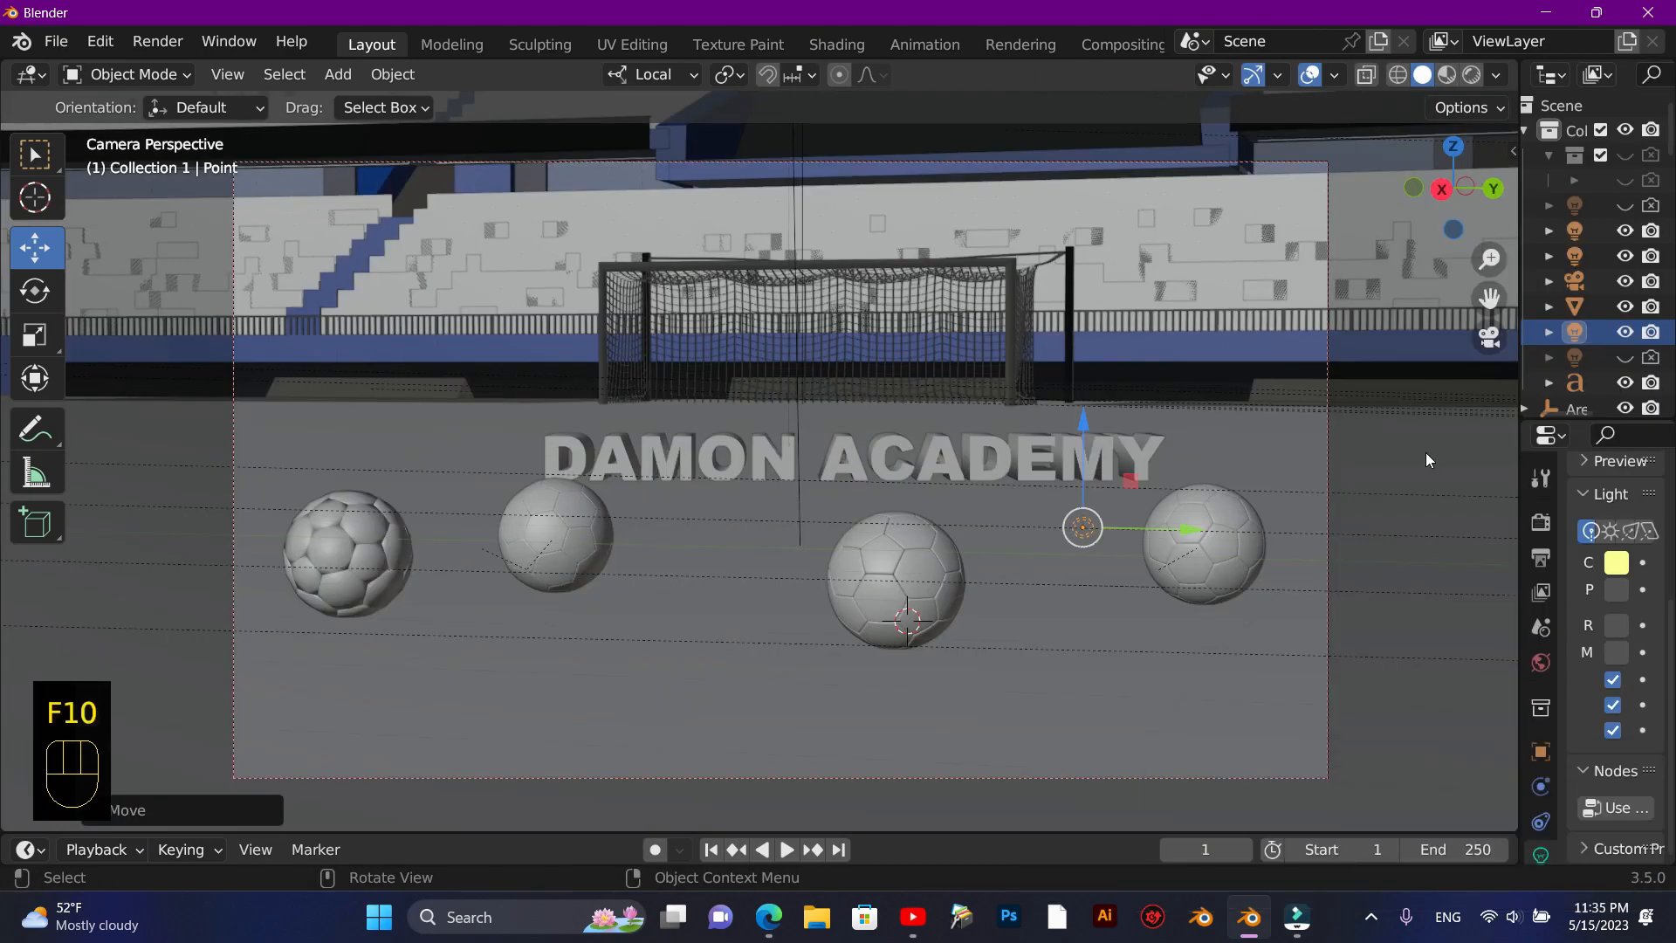
Step: Examine the soccer balls in the stadium scene up close through the camera with rendered viewport shading
{"action": "mouse_move", "coordinate": [1491, 262]}
{"action": "left_mouse_down"}
{"action": "mouse_move", "coordinate": [1491, 297]}
{"action": "mouse_move", "coordinate": [1491, 268]}
{"action": "mouse_move", "coordinate": [1447, 298]}
{"action": "left_mouse_up"}
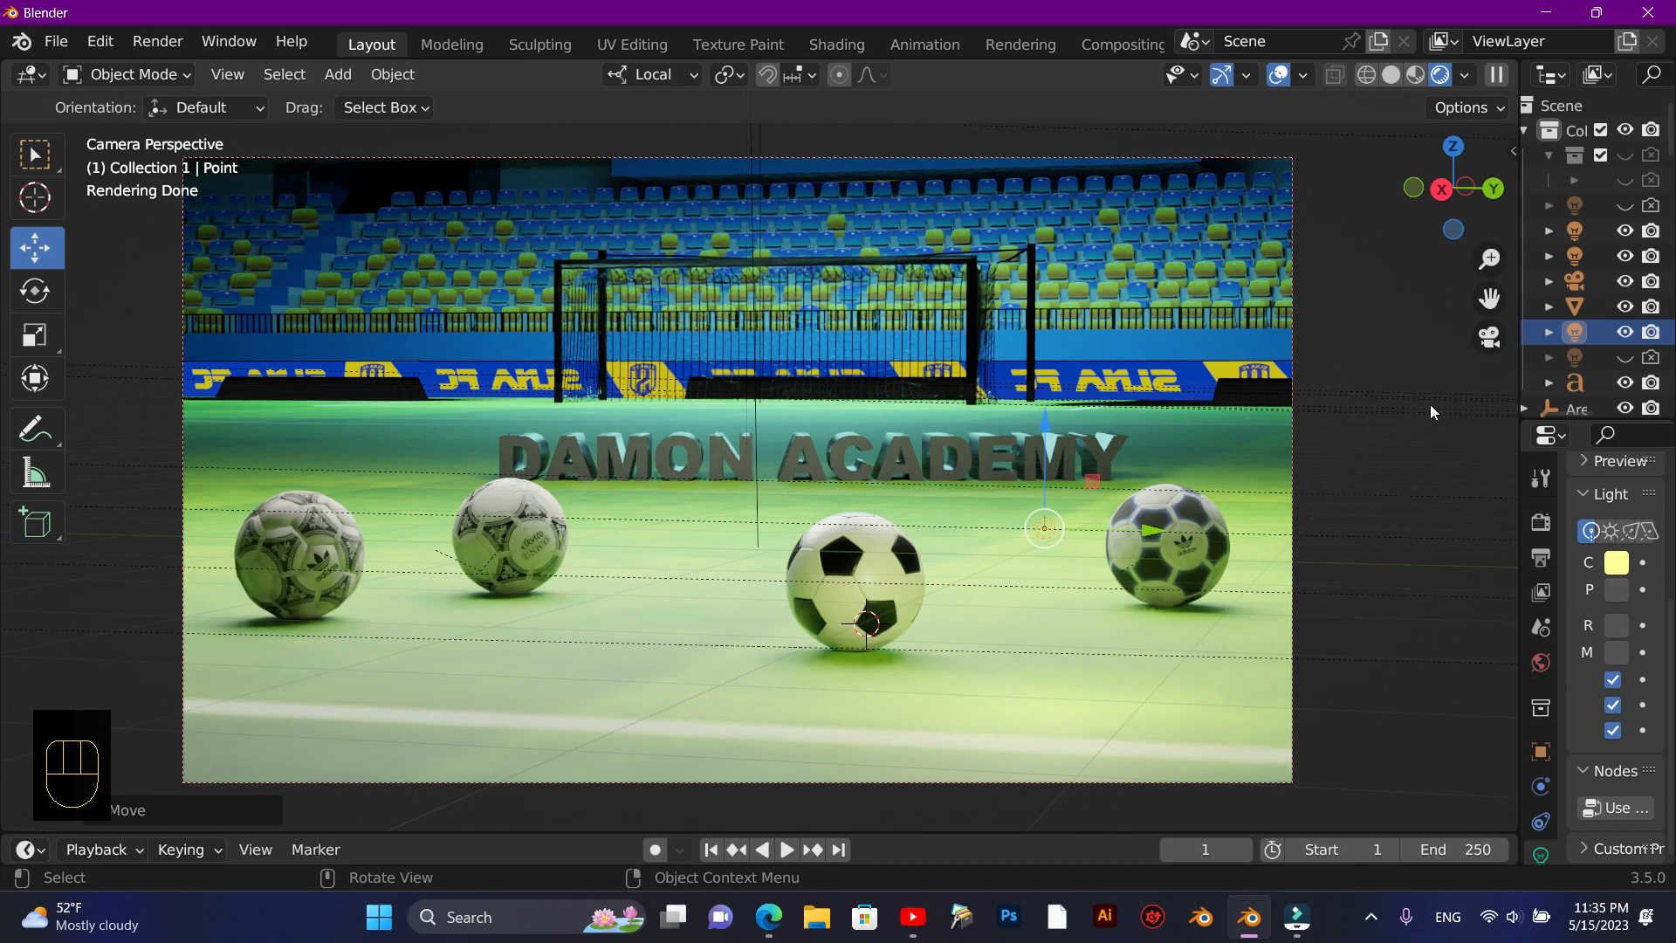
{"action": "mouse_move", "coordinate": [1490, 258]}
{"action": "left_mouse_down"}
{"action": "mouse_move", "coordinate": [1490, 206]}
{"action": "mouse_move", "coordinate": [1490, 232]}
{"action": "left_mouse_up"}
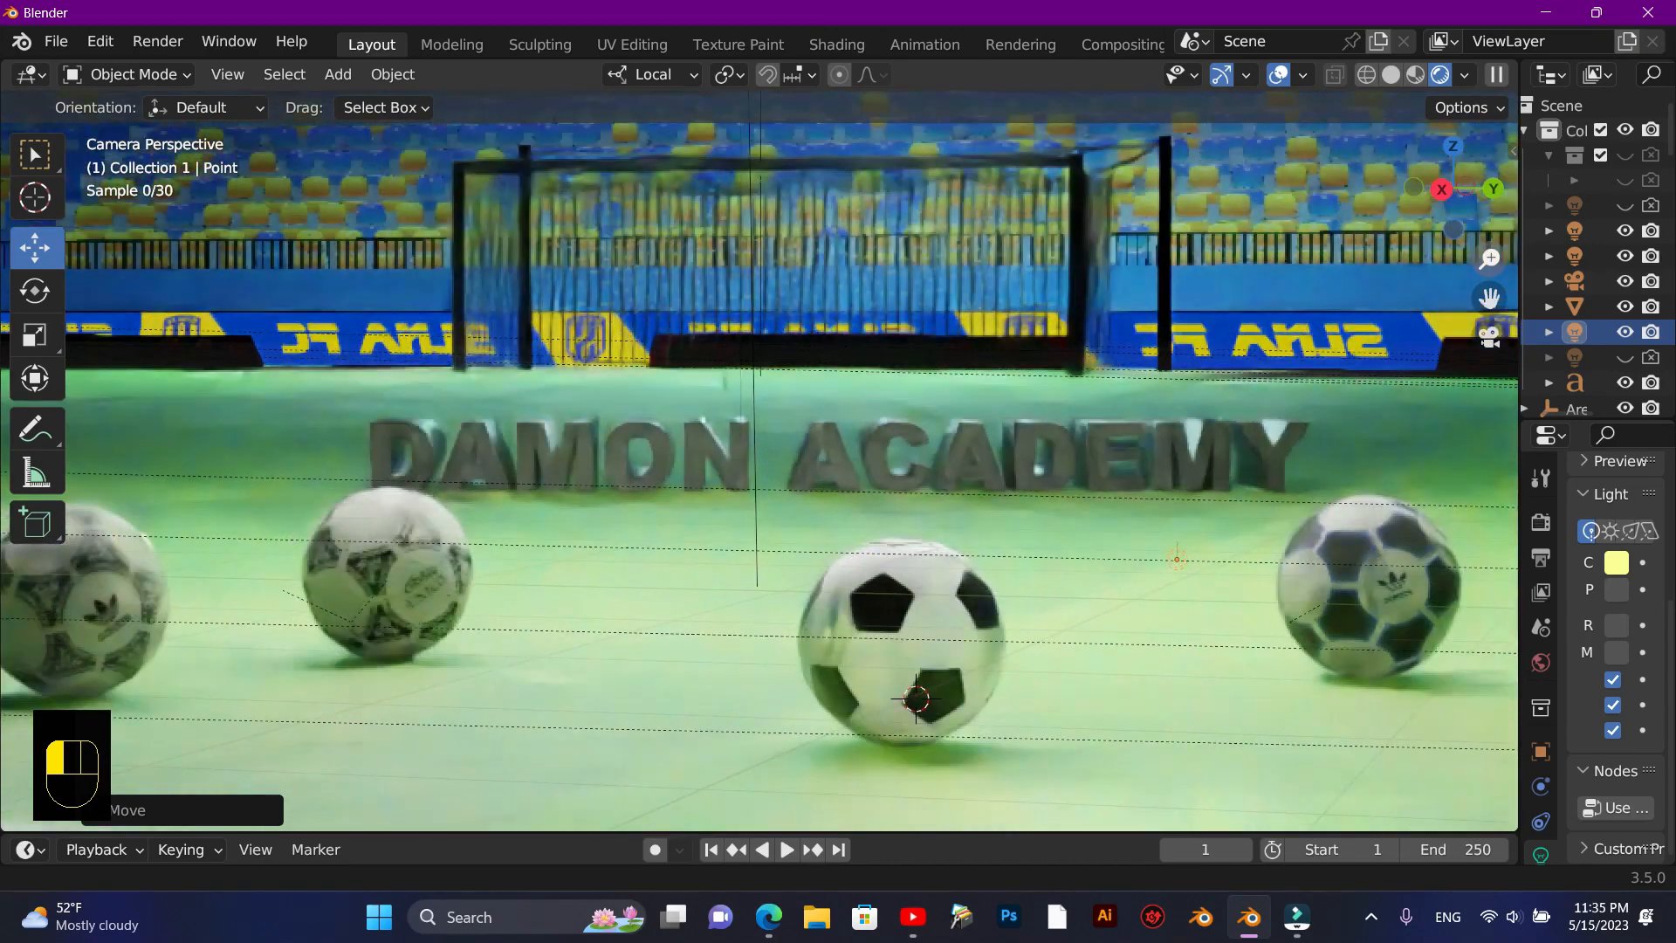
{"action": "mouse_move", "coordinate": [1489, 299]}
{"action": "left_mouse_down"}
{"action": "mouse_move", "coordinate": [1489, 218]}
{"action": "mouse_move", "coordinate": [1483, 291]}
{"action": "left_mouse_up"}
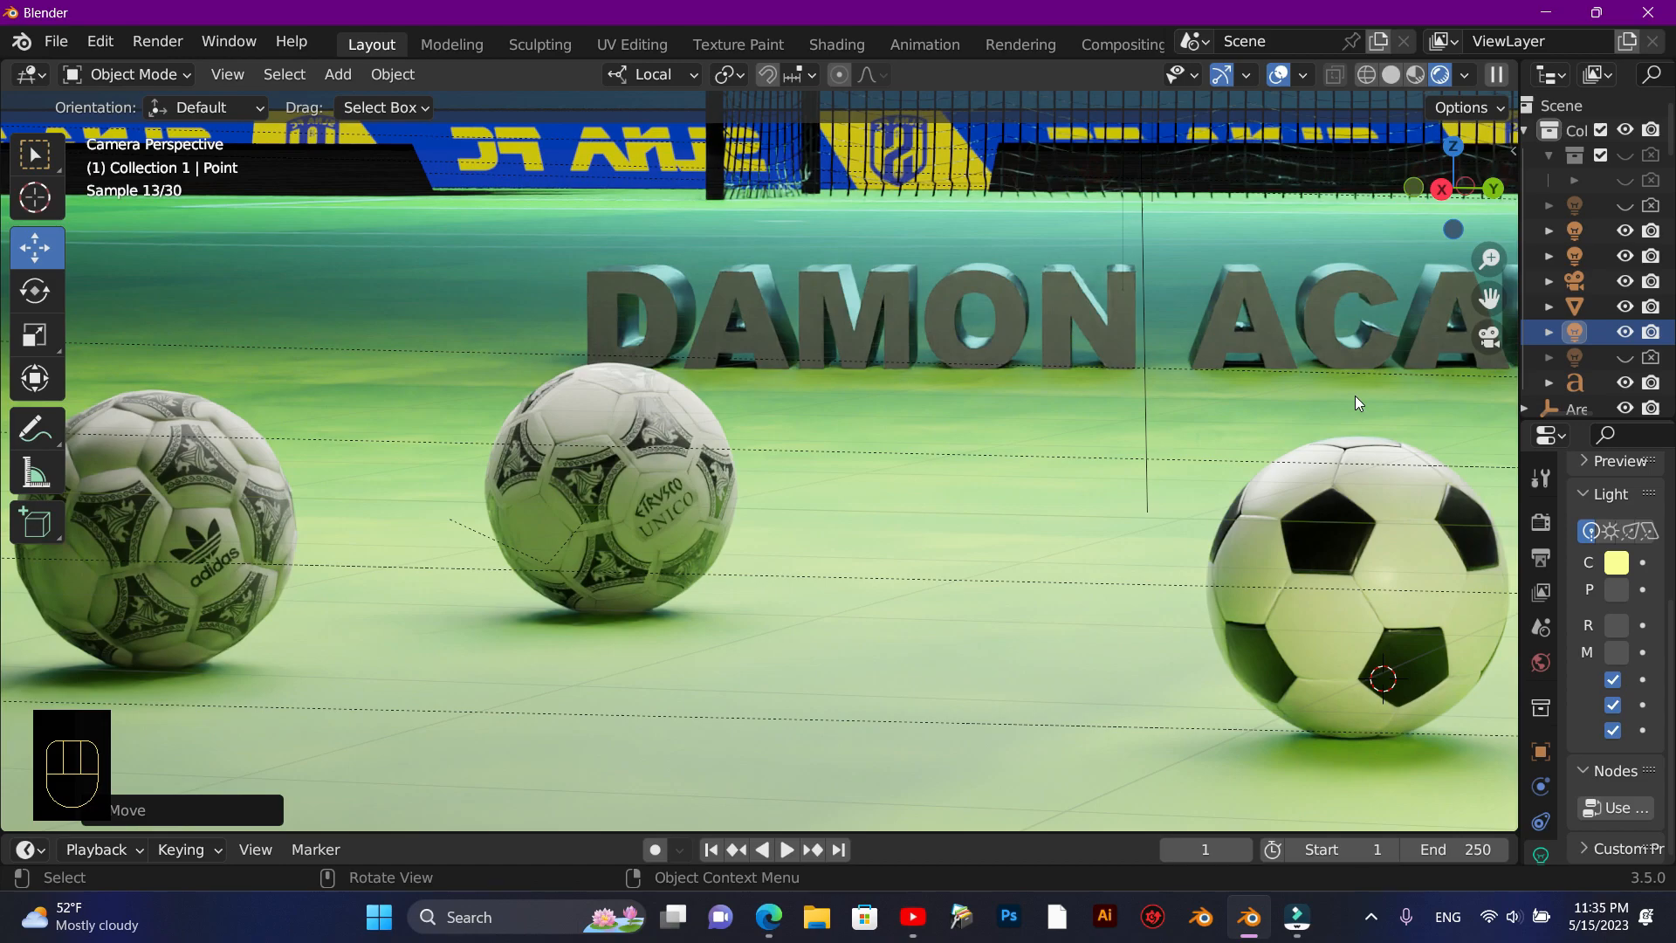